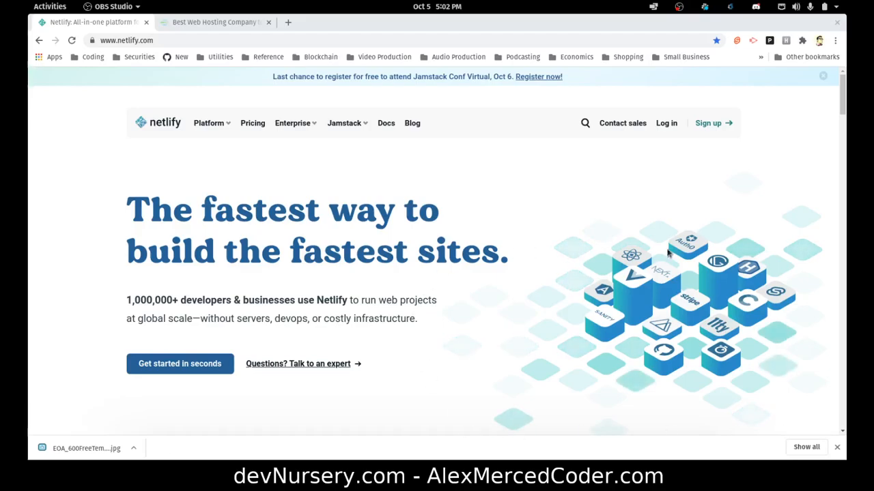
Log in to Netlify and open the live xenodochial-euclid-c53cfe.netlify.app site in a new tab.
{"action": "left_click", "coordinate": [665, 124]}
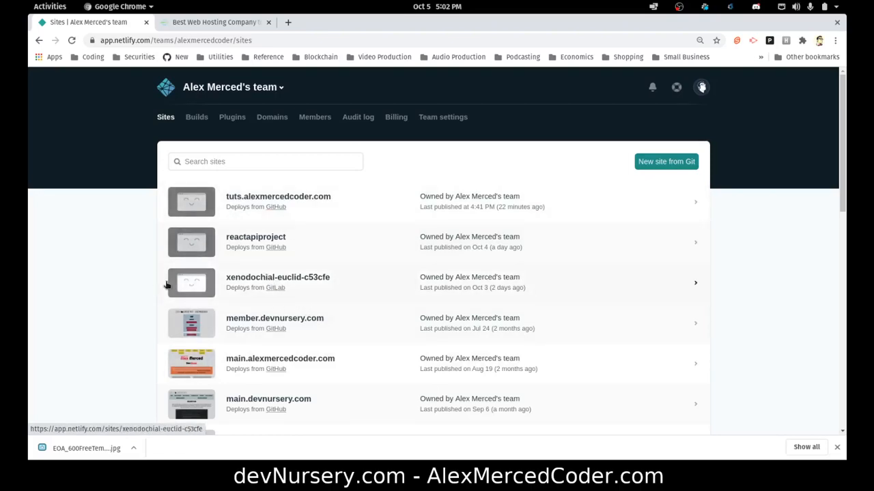
{"action": "scroll", "coordinate": [311, 262], "scroll_direction": "down", "scroll_amount": 1}
{"action": "left_click", "coordinate": [282, 254]}
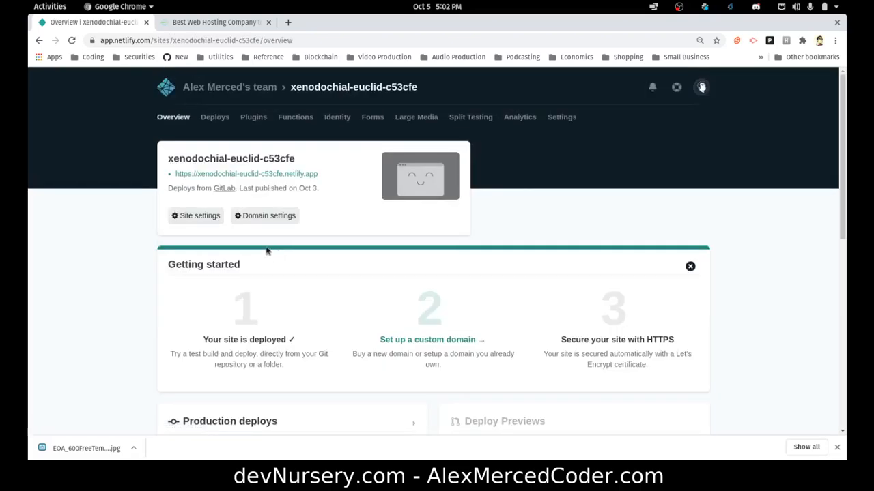
{"action": "left_click", "coordinate": [228, 174]}
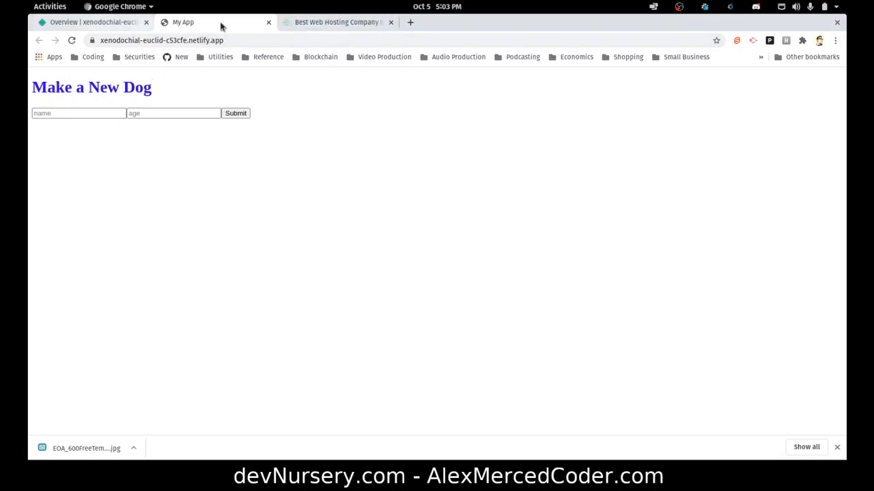
Switch to the Best Web Hosting Company tab for GPD Host.
{"action": "left_click", "coordinate": [312, 27]}
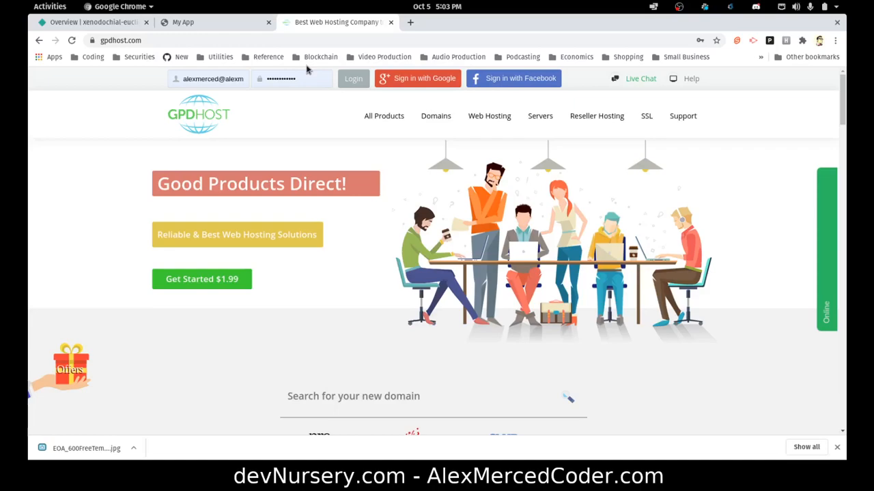
Sign in to the GPD Host account from the gpdhost.com homepage.
{"action": "left_click", "coordinate": [363, 78]}
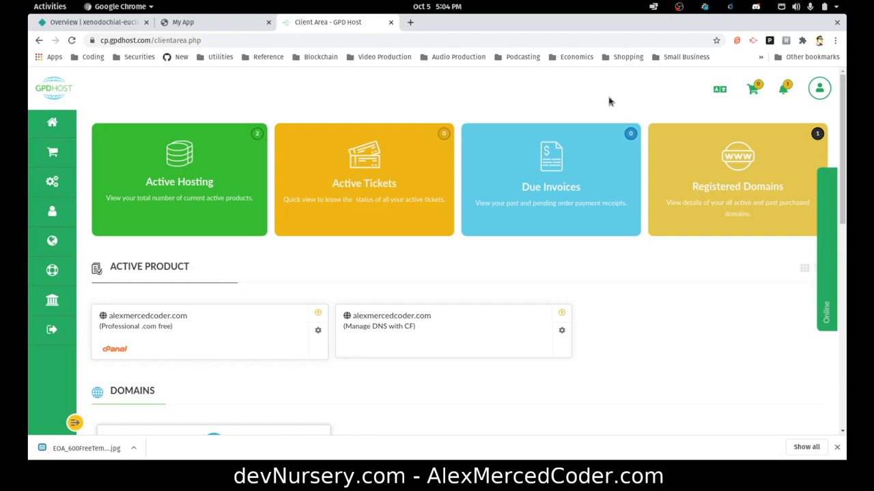
Check the empty shopping cart, then go back to the GPD Host homepage.
{"action": "left_click", "coordinate": [754, 91]}
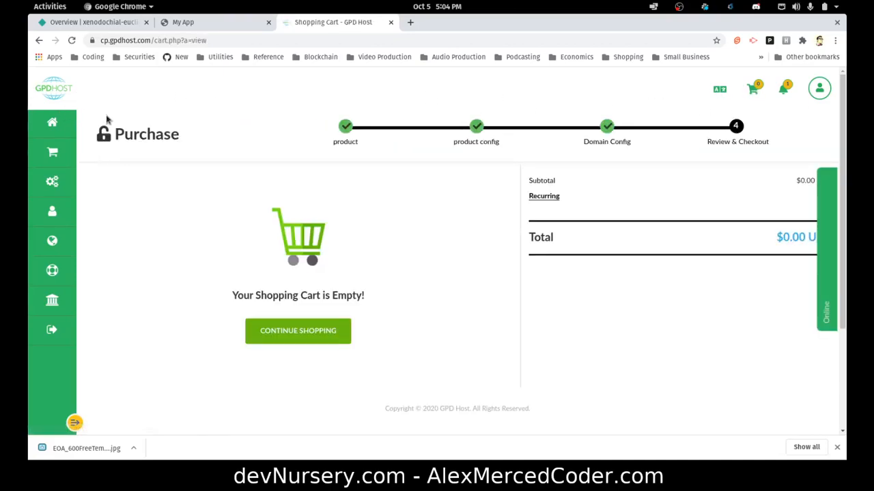
{"action": "left_click", "coordinate": [39, 41]}
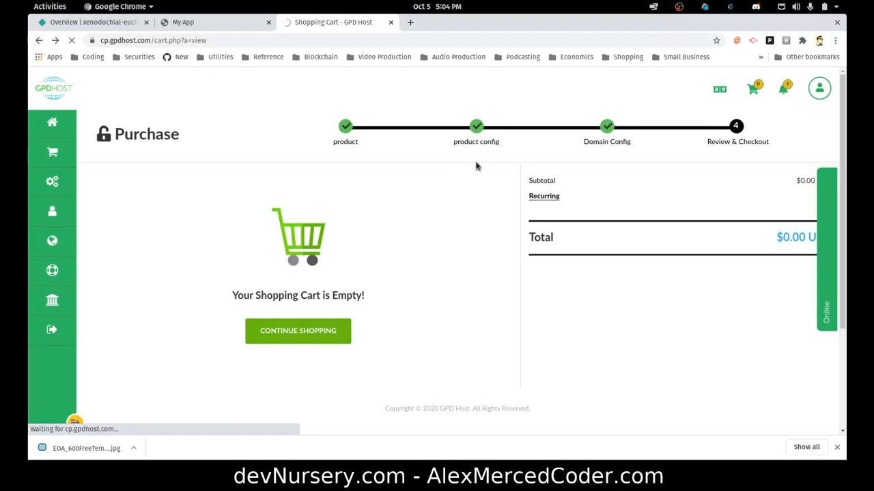
{"action": "left_click", "coordinate": [39, 41]}
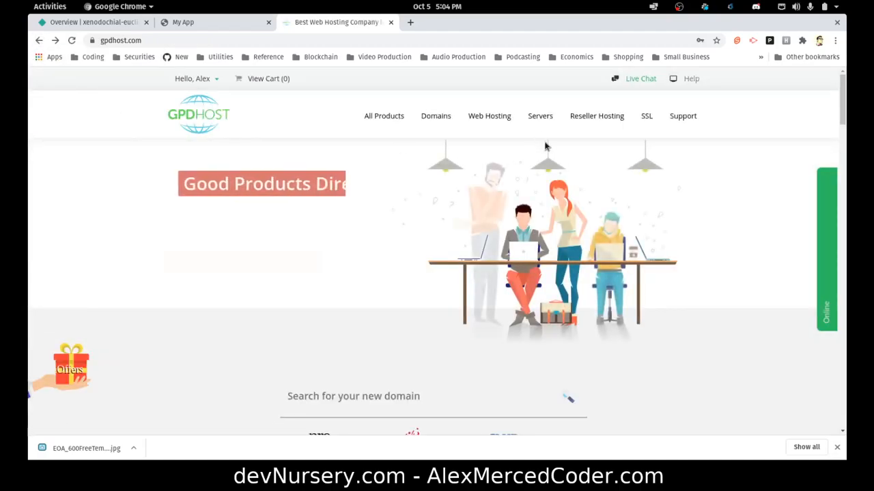
{"action": "mouse_move", "coordinate": [490, 122]}
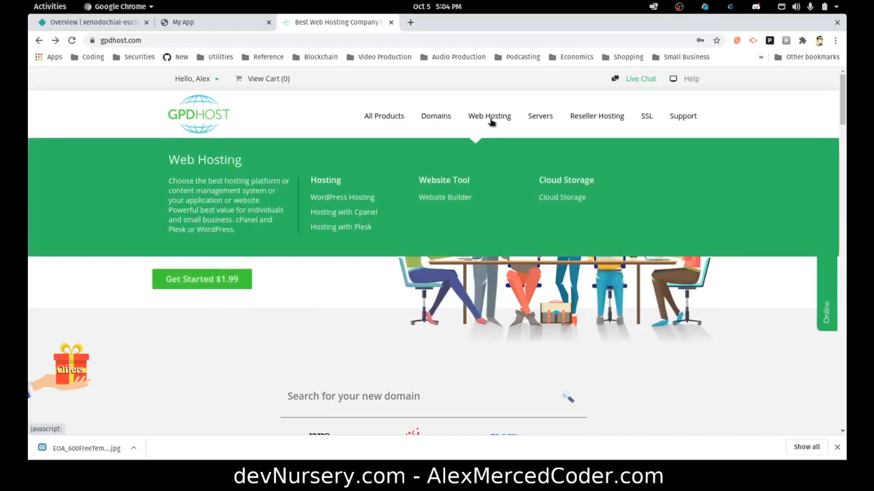
Browse the shared Hosting with cPanel plans page.
{"action": "left_click", "coordinate": [345, 213]}
{"action": "scroll", "coordinate": [360, 263], "scroll_direction": "down", "scroll_amount": 3}
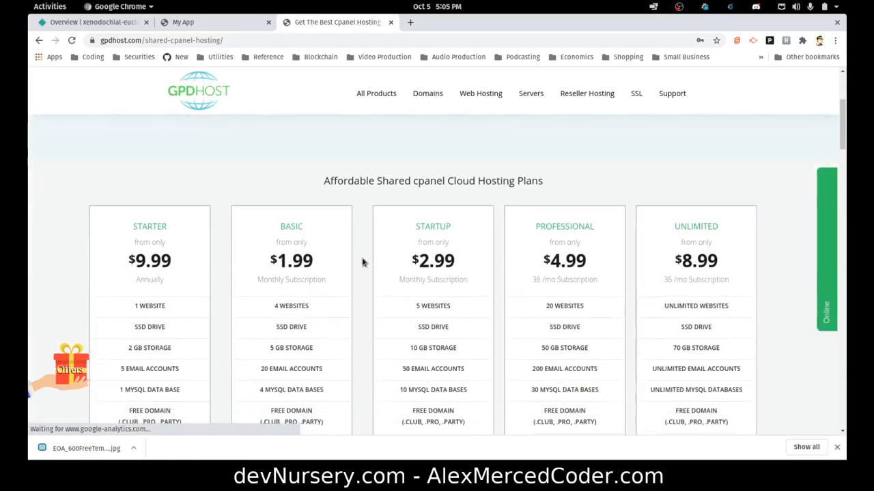
{"action": "scroll", "coordinate": [362, 263], "scroll_direction": "down", "scroll_amount": 2}
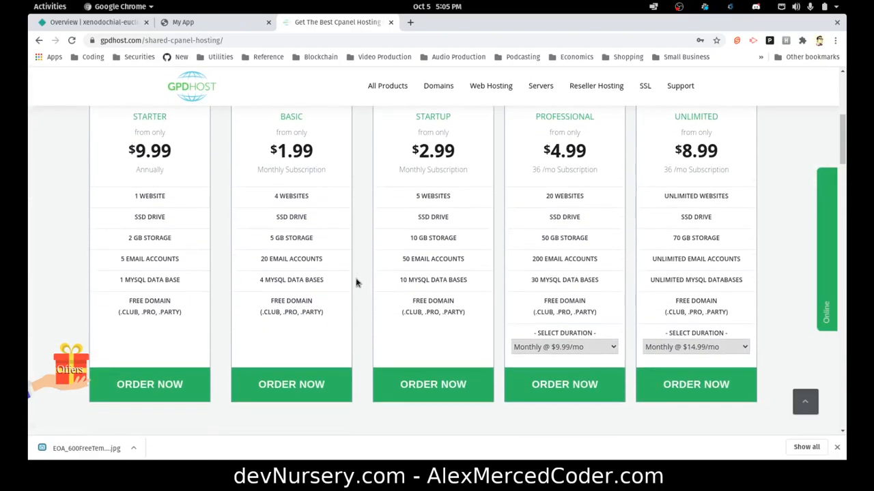
{"action": "scroll", "coordinate": [144, 246], "scroll_direction": "up", "scroll_amount": 1}
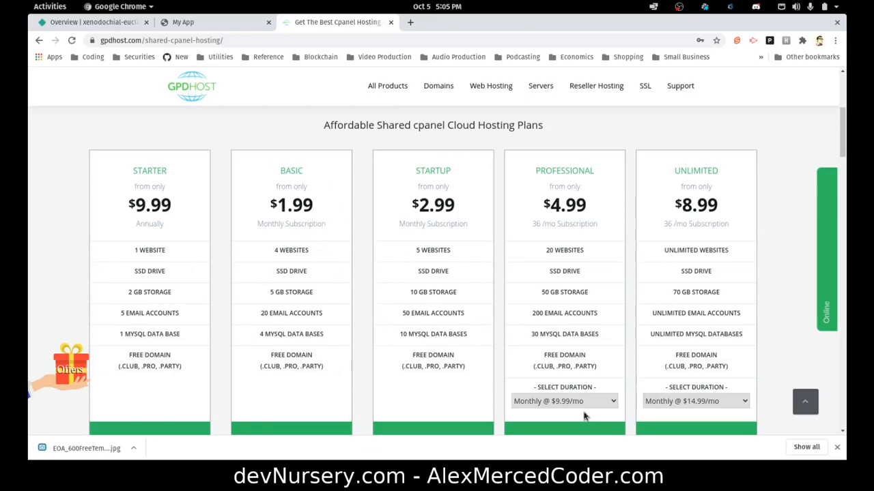
{"action": "scroll", "coordinate": [583, 409], "scroll_direction": "up", "scroll_amount": 3}
{"action": "scroll", "coordinate": [419, 279], "scroll_direction": "down", "scroll_amount": 4}
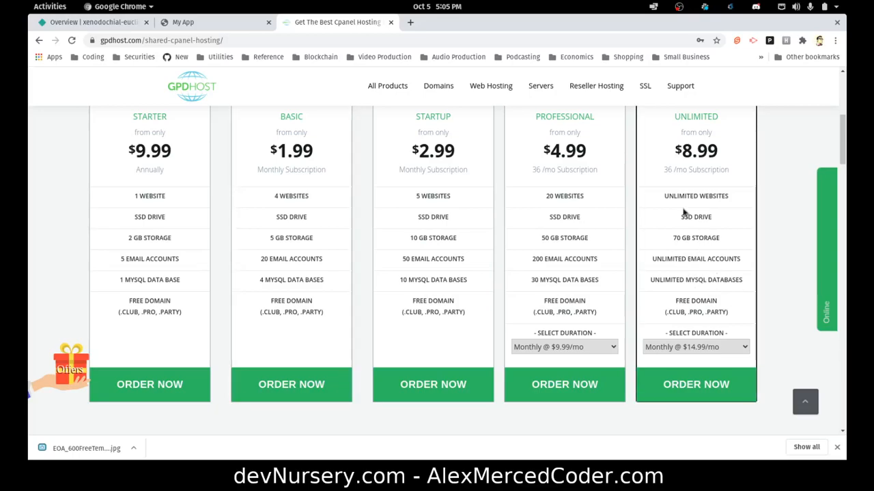
{"action": "scroll", "coordinate": [706, 322], "scroll_direction": "down", "scroll_amount": 2}
{"action": "scroll", "coordinate": [707, 310], "scroll_direction": "up", "scroll_amount": 3}
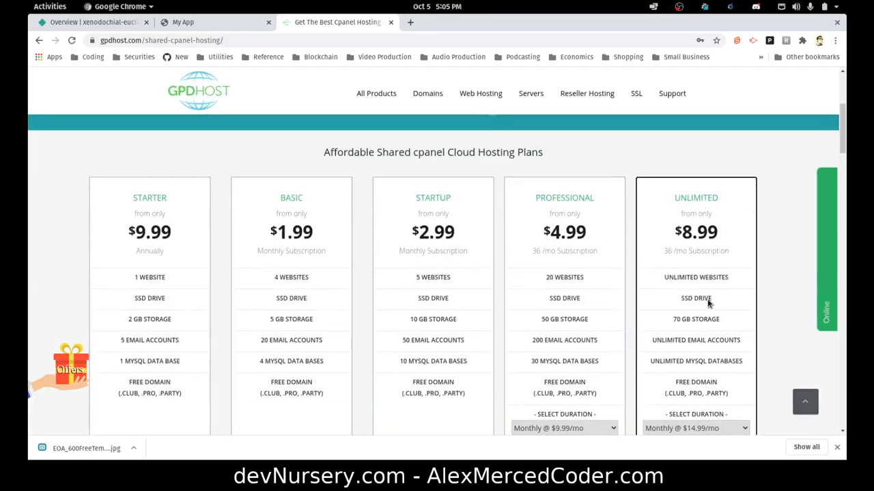
{"action": "scroll", "coordinate": [723, 300], "scroll_direction": "down", "scroll_amount": 8}
{"action": "scroll", "coordinate": [720, 294], "scroll_direction": "up", "scroll_amount": 12}
{"action": "scroll", "coordinate": [410, 24], "scroll_direction": "up", "scroll_amount": 2}
Return to the client area dashboard through the Hello menu's My Account.
{"action": "left_click", "coordinate": [321, 24]}
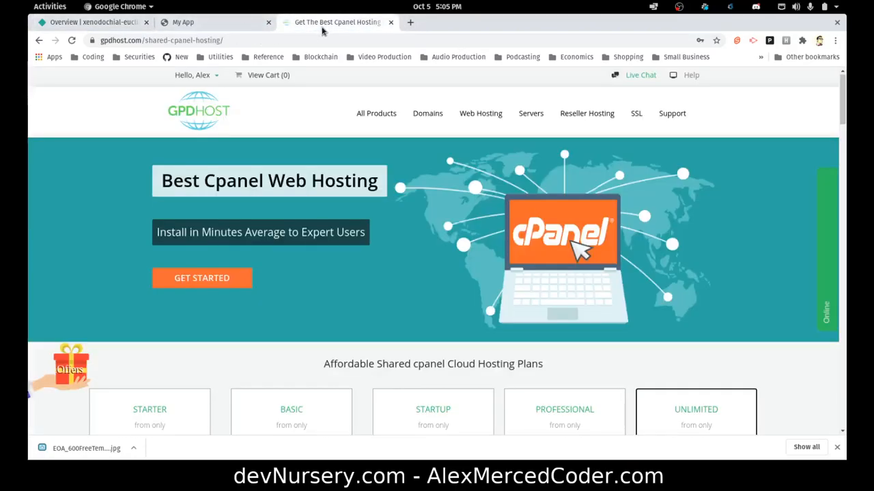
{"action": "scroll", "coordinate": [437, 109], "scroll_direction": "up", "scroll_amount": 1}
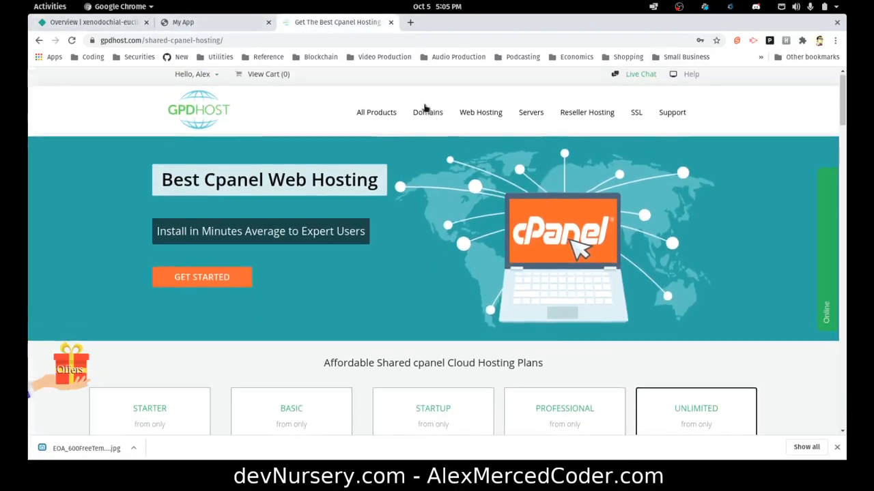
{"action": "left_click", "coordinate": [216, 82]}
{"action": "left_click", "coordinate": [206, 96]}
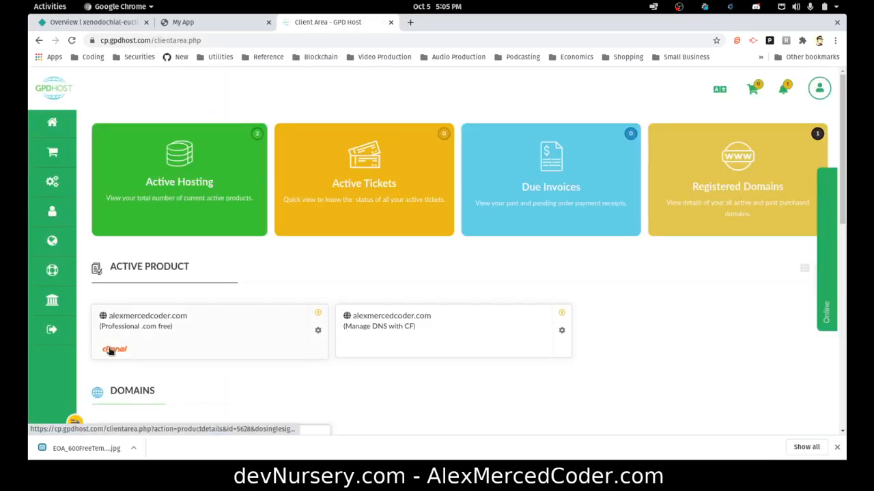
Open cPanel for alexmercedcoder.com and launch its File Manager on the home folder.
{"action": "left_click", "coordinate": [112, 349]}
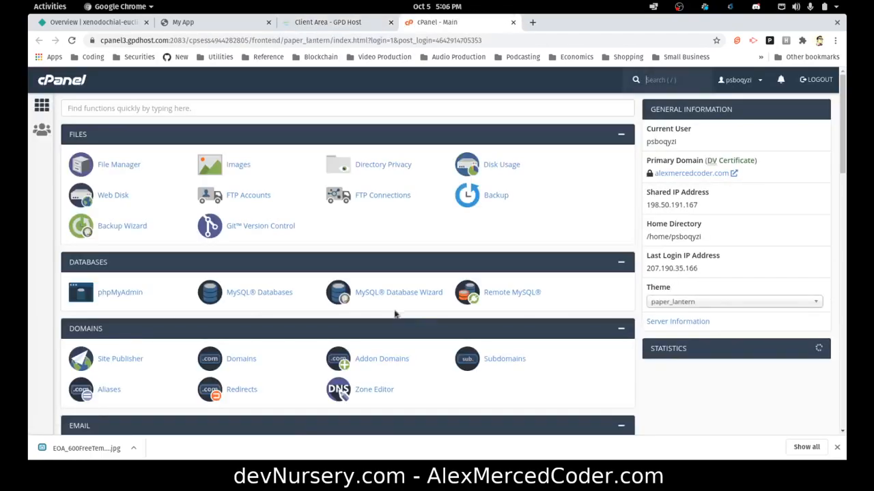
{"action": "scroll", "coordinate": [394, 237], "scroll_direction": "down", "scroll_amount": 2}
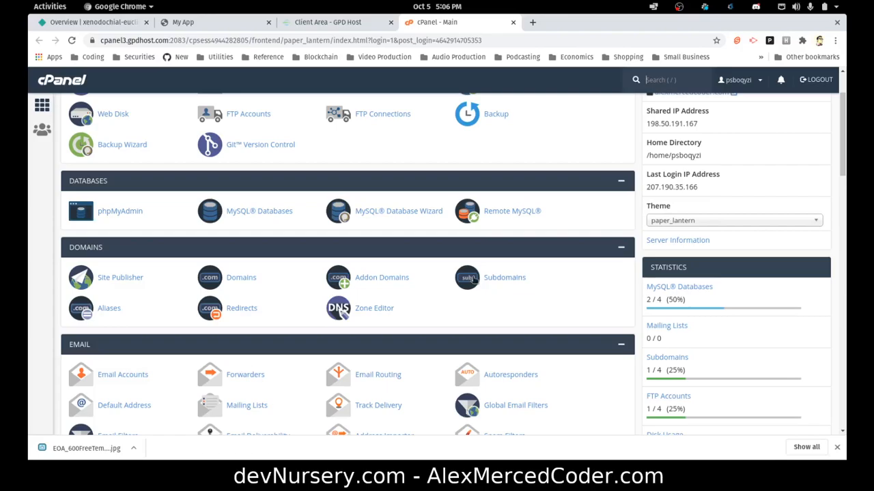
{"action": "scroll", "coordinate": [481, 301], "scroll_direction": "up", "scroll_amount": 2}
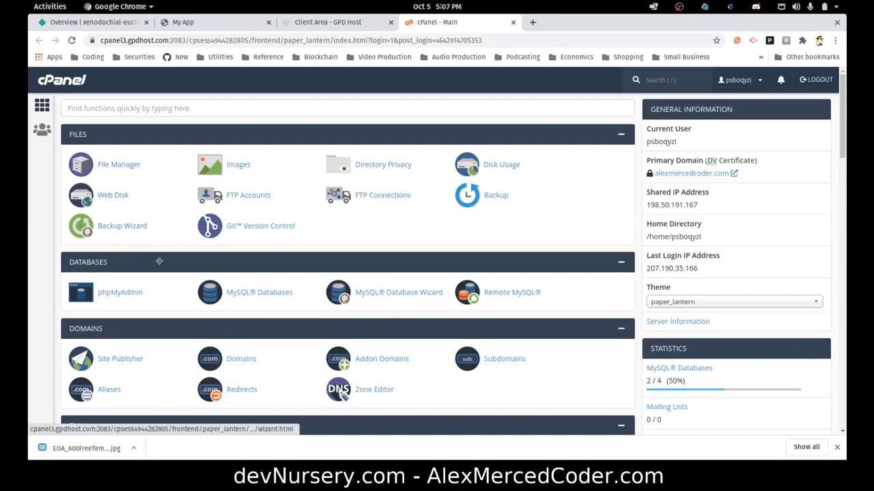
{"action": "left_click", "coordinate": [116, 165]}
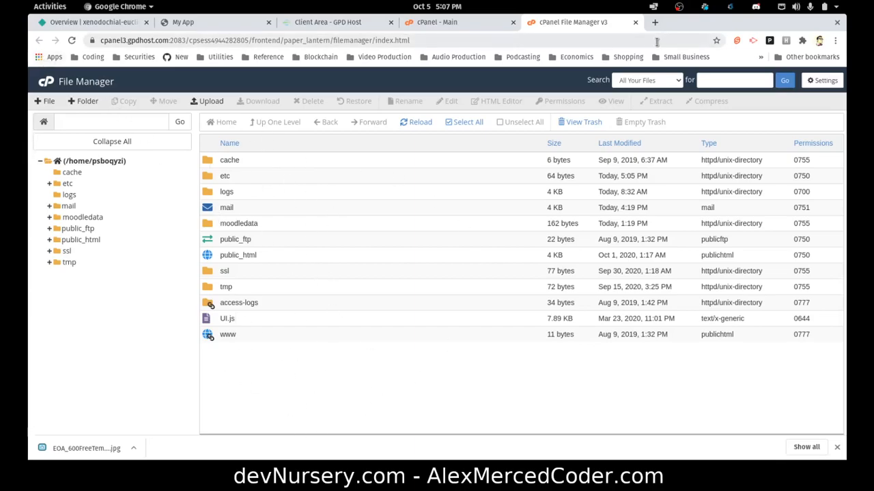
Close File Manager, check the Domains list, then open the Zone Editor for alexmercedcoder.com.
{"action": "left_click", "coordinate": [634, 22]}
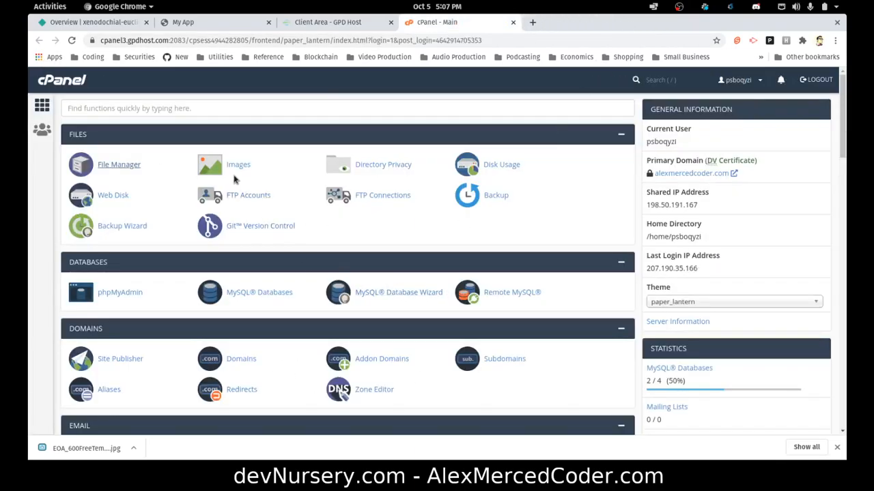
{"action": "scroll", "coordinate": [234, 179], "scroll_direction": "down", "scroll_amount": 4}
{"action": "scroll", "coordinate": [234, 179], "scroll_direction": "down", "scroll_amount": 1}
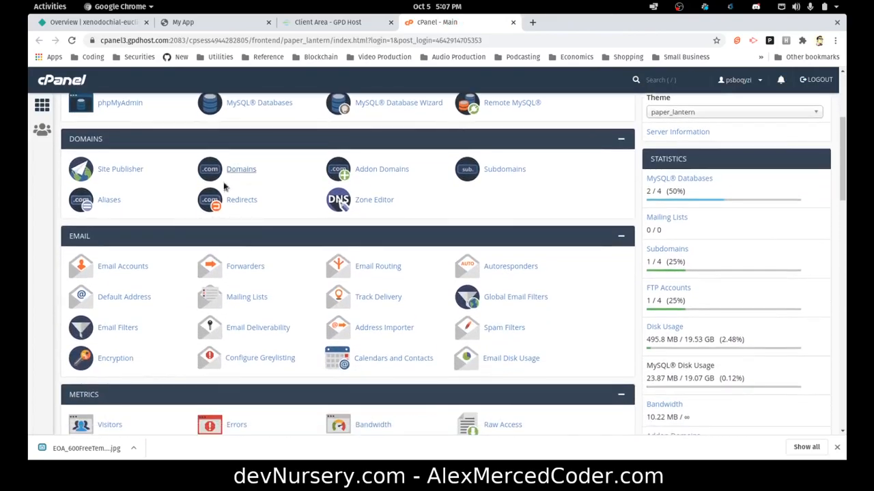
{"action": "left_click", "coordinate": [237, 175]}
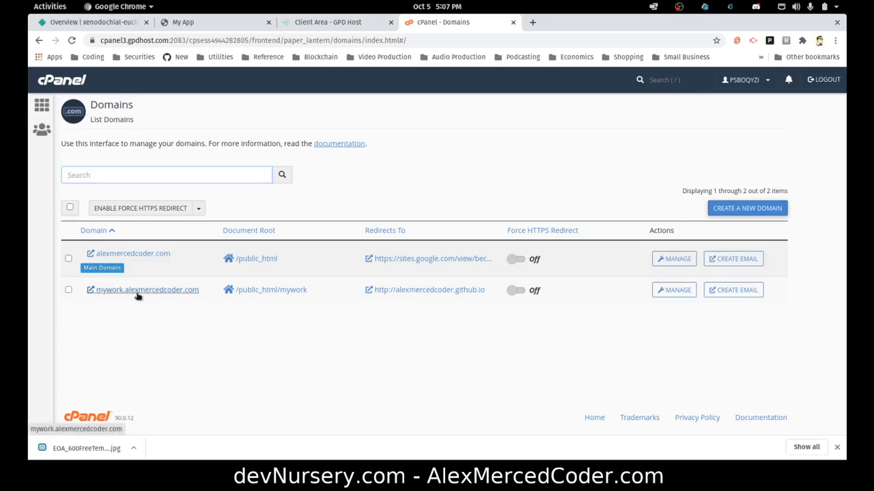
{"action": "left_click", "coordinate": [39, 41]}
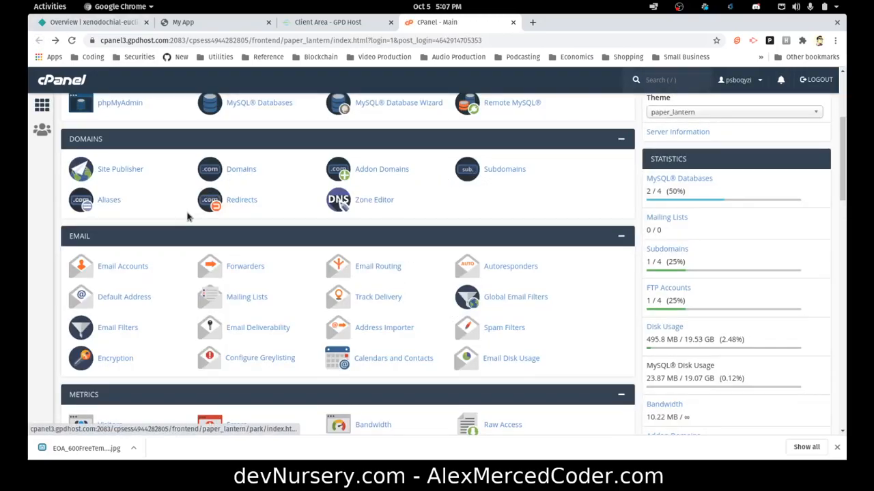
{"action": "left_click", "coordinate": [368, 200]}
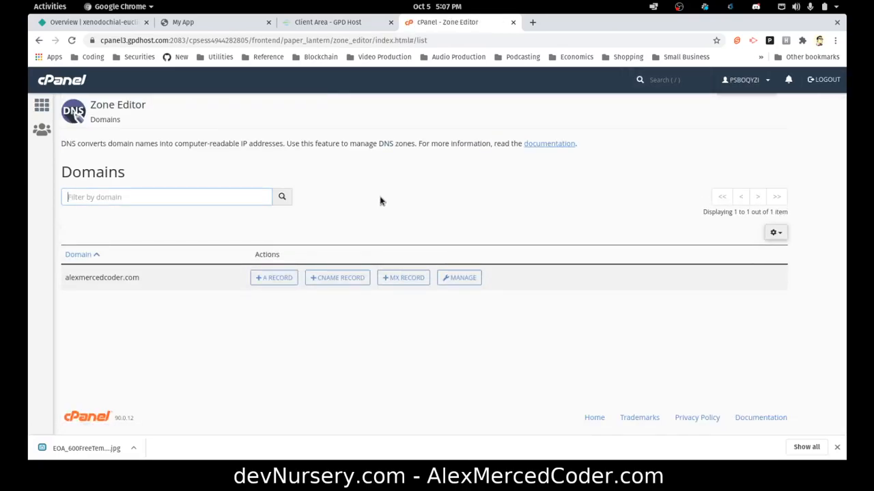
{"action": "left_click", "coordinate": [335, 278]}
{"action": "left_click", "coordinate": [285, 281]}
Add and verify mysupertest.alexmercedcoder.com as a custom domain in Netlify's domain management.
{"action": "left_click", "coordinate": [104, 29]}
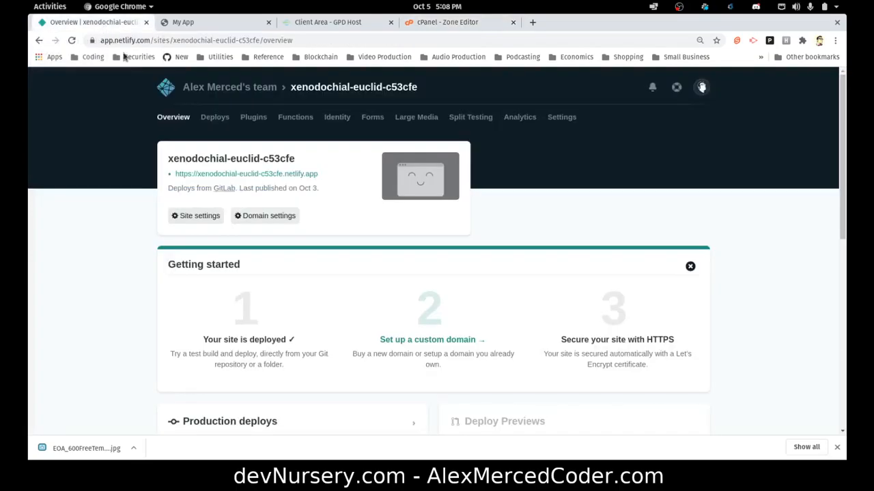
{"action": "left_click", "coordinate": [254, 216]}
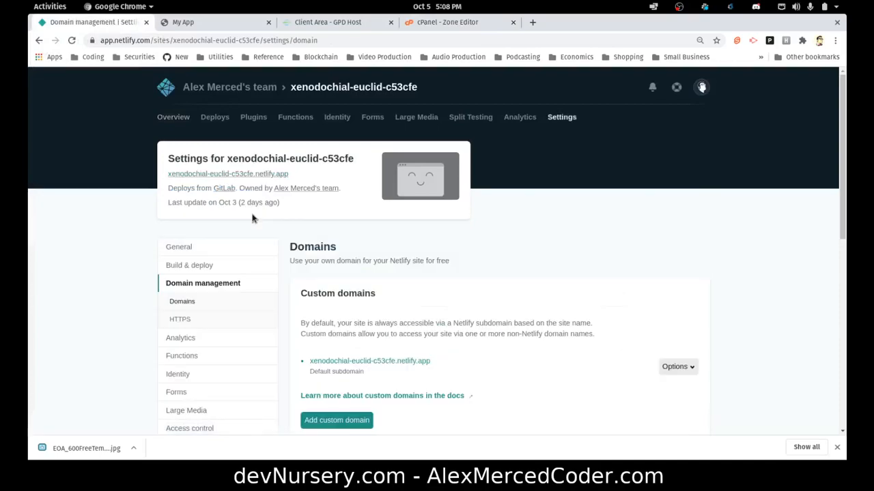
{"action": "left_click", "coordinate": [337, 260]}
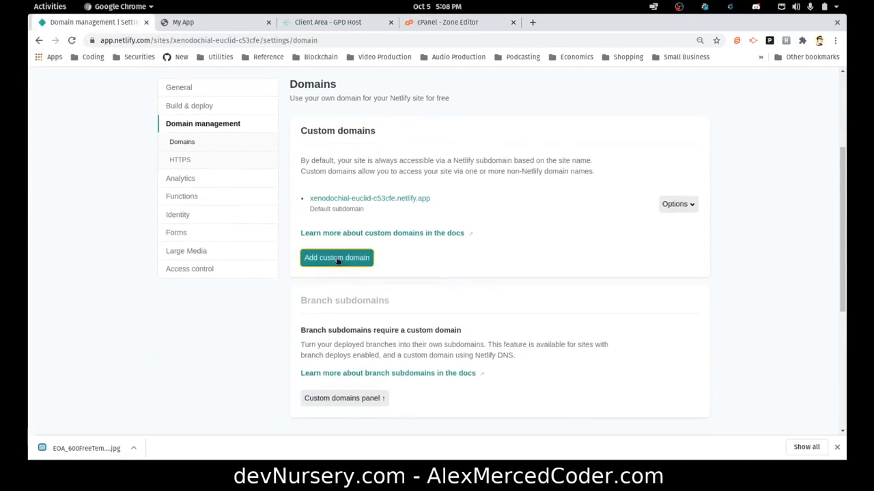
{"action": "left_click", "coordinate": [346, 271]}
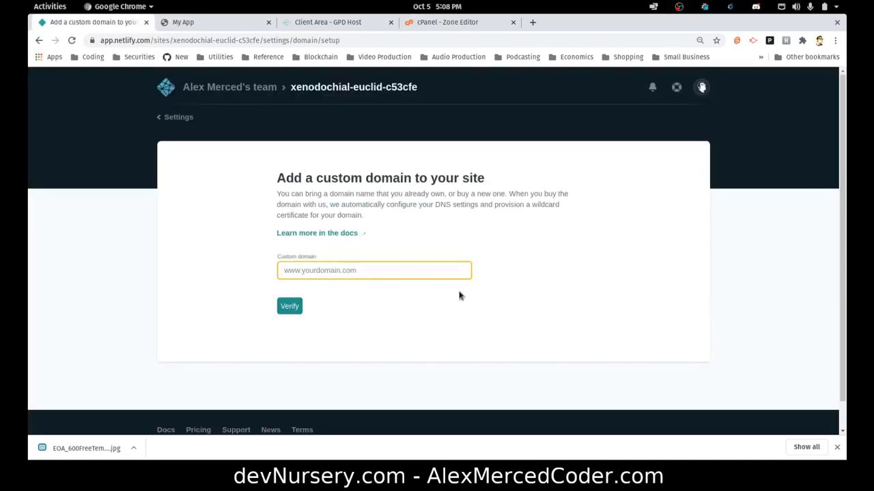
{"action": "type", "text": "mysupertest.alexmercedcoder.com"}
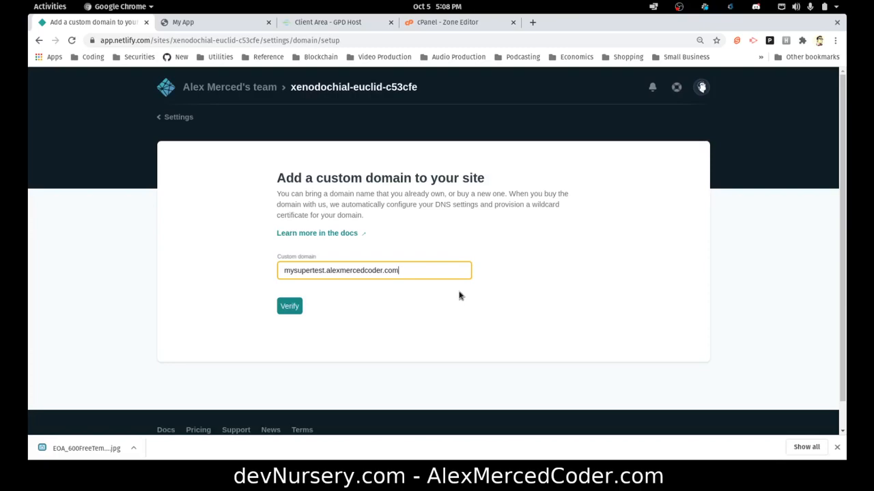
{"action": "left_click", "coordinate": [300, 311]}
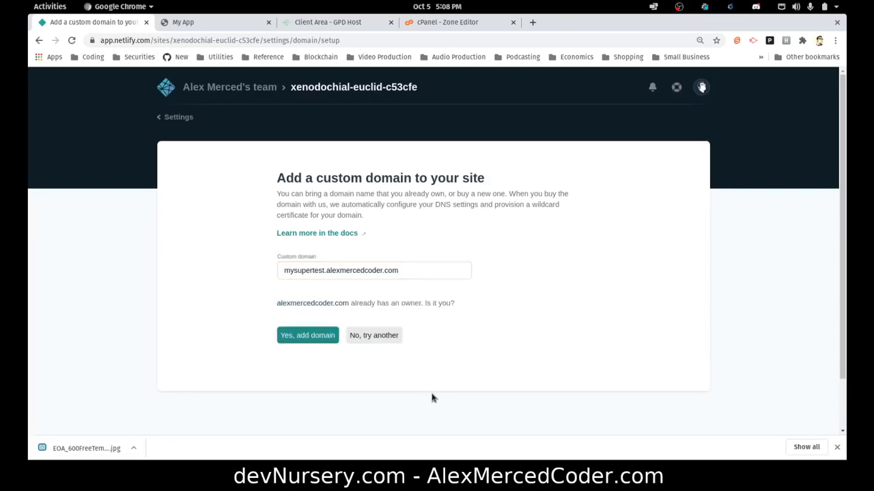
{"action": "left_click", "coordinate": [317, 344]}
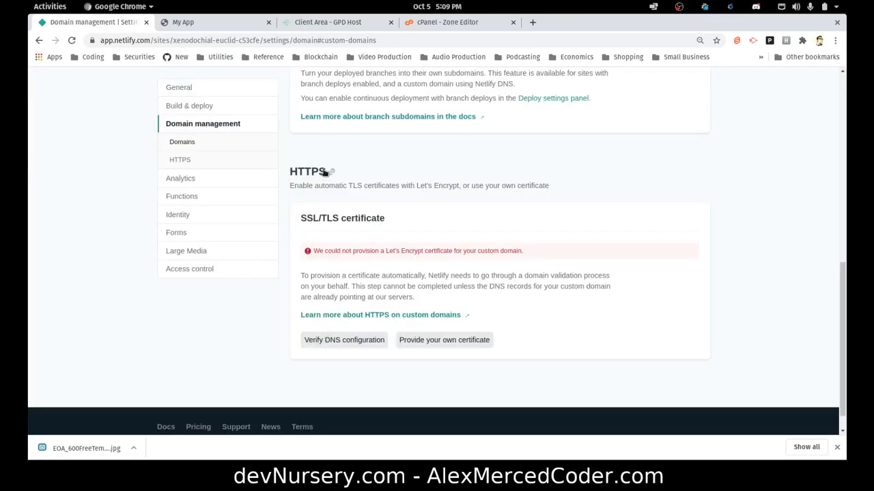
Select and copy the site's default xenodochial-euclid-c53cfe.netlify.app subdomain.
{"action": "scroll", "coordinate": [385, 194], "scroll_direction": "up", "scroll_amount": 3}
{"action": "scroll", "coordinate": [385, 195], "scroll_direction": "up", "scroll_amount": 3}
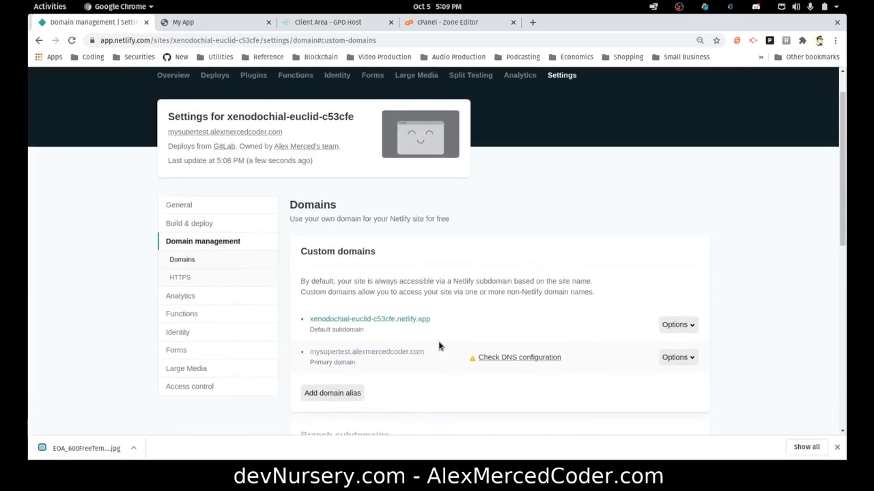
{"action": "left_click_drag", "start_coordinate": [438, 319], "coordinate": [312, 326]}
{"action": "key", "text": "ctrl+c"}
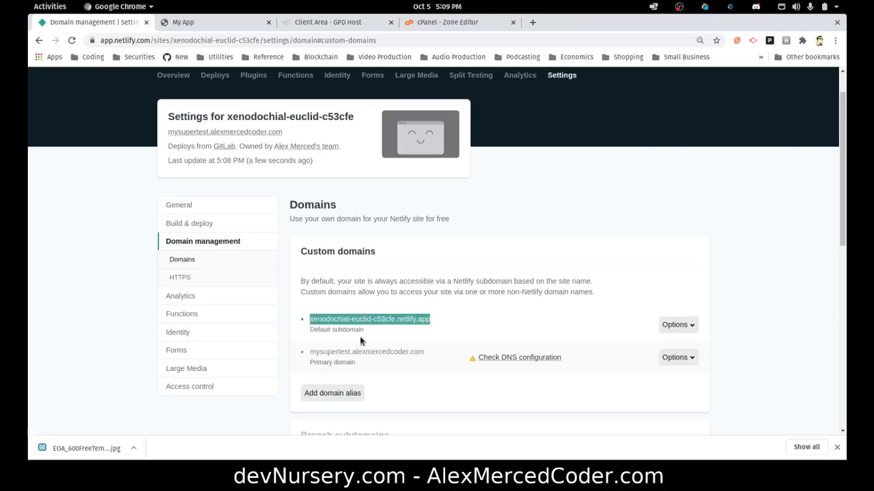
In cPanel Zone Editor, start a new CNAME record for alexmercedcoder.com.
{"action": "left_click", "coordinate": [417, 28]}
{"action": "left_click", "coordinate": [334, 279]}
{"action": "left_click", "coordinate": [347, 149]}
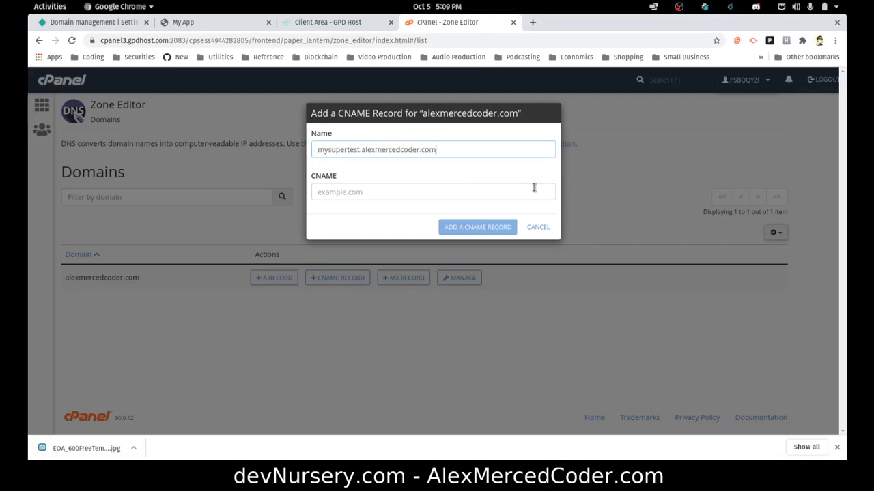
Point the CNAME at xenodochial-euclid-c53cfe.netlify.app, save the record, and return to Netlify.
{"action": "left_click", "coordinate": [533, 188]}
{"action": "key", "text": "ctrl+v"}
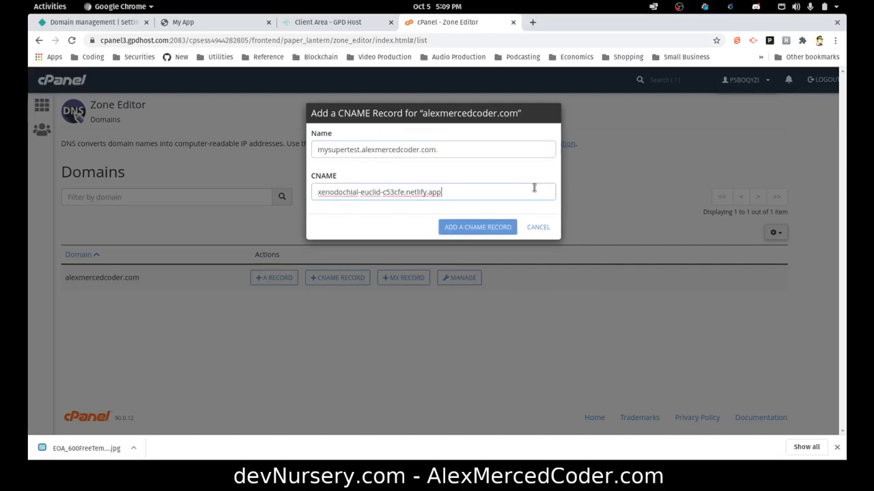
{"action": "left_click", "coordinate": [493, 227]}
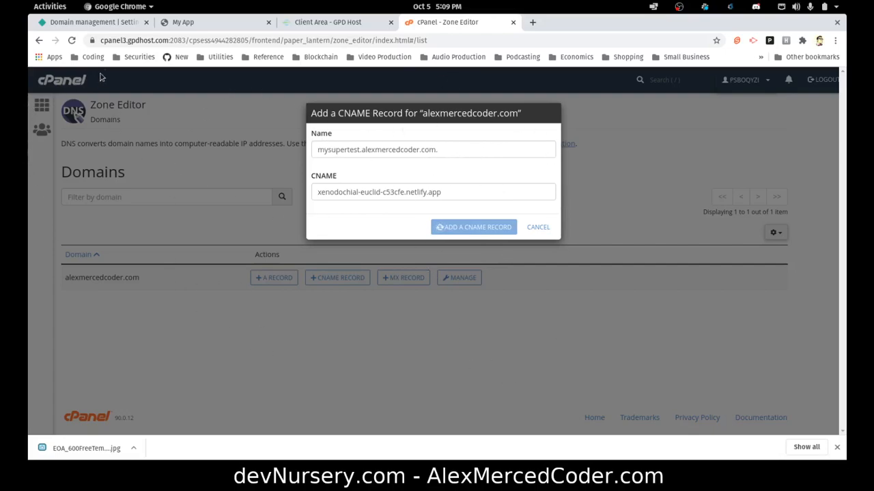
{"action": "left_click", "coordinate": [106, 25]}
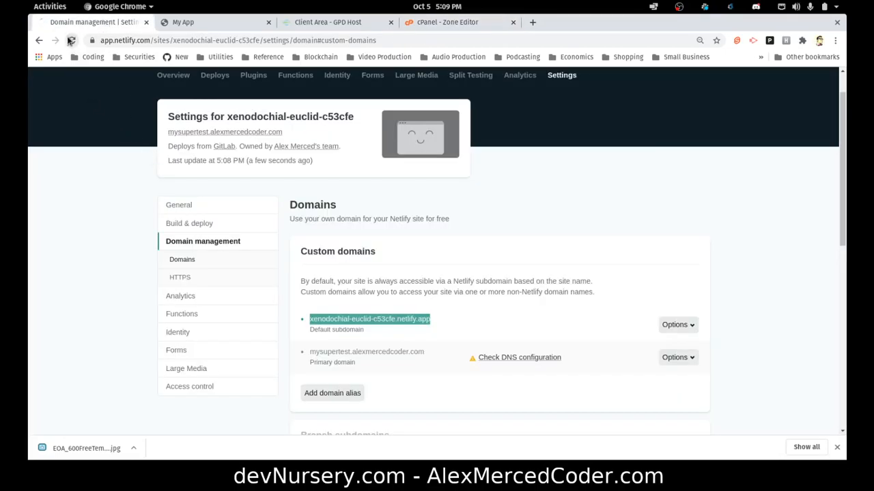
Reload Netlify's domain settings page to refresh the mysupertest domain status.
{"action": "left_click", "coordinate": [72, 41]}
{"action": "scroll", "coordinate": [409, 266], "scroll_direction": "down", "scroll_amount": 10}
{"action": "scroll", "coordinate": [419, 287], "scroll_direction": "up", "scroll_amount": 10}
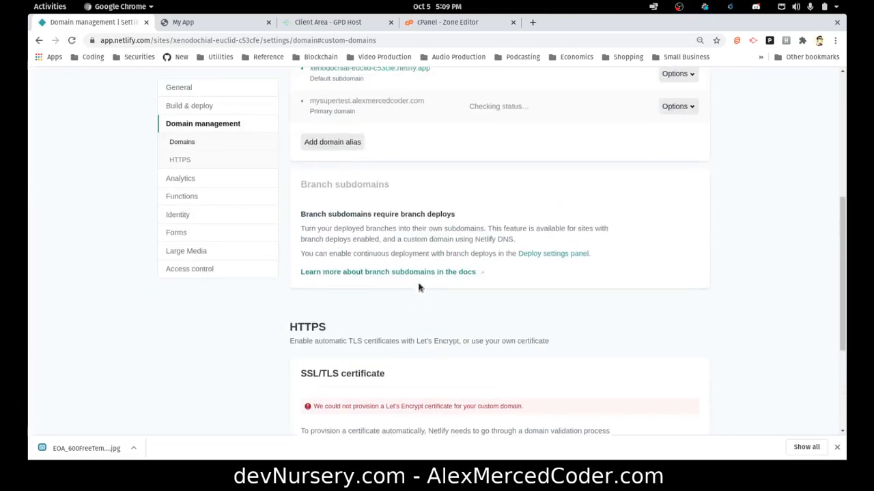
{"action": "scroll", "coordinate": [412, 292], "scroll_direction": "down", "scroll_amount": 10}
{"action": "scroll", "coordinate": [412, 286], "scroll_direction": "up", "scroll_amount": 5}
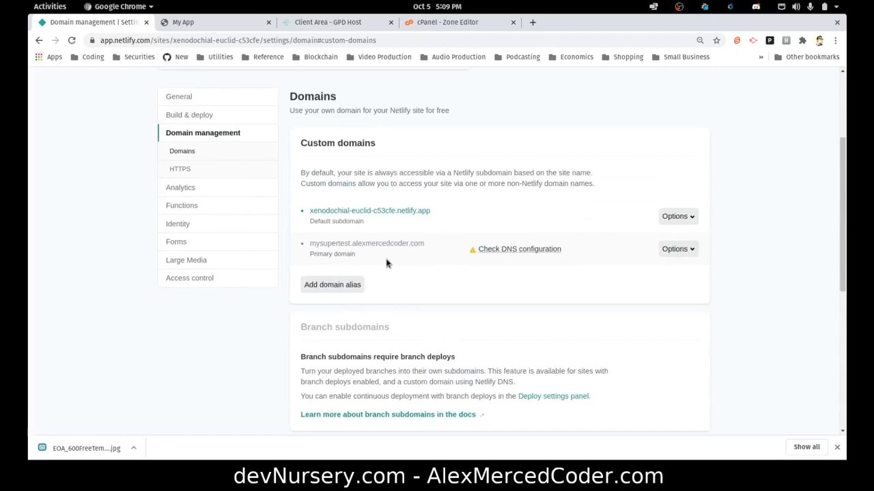
{"action": "left_click", "coordinate": [71, 40]}
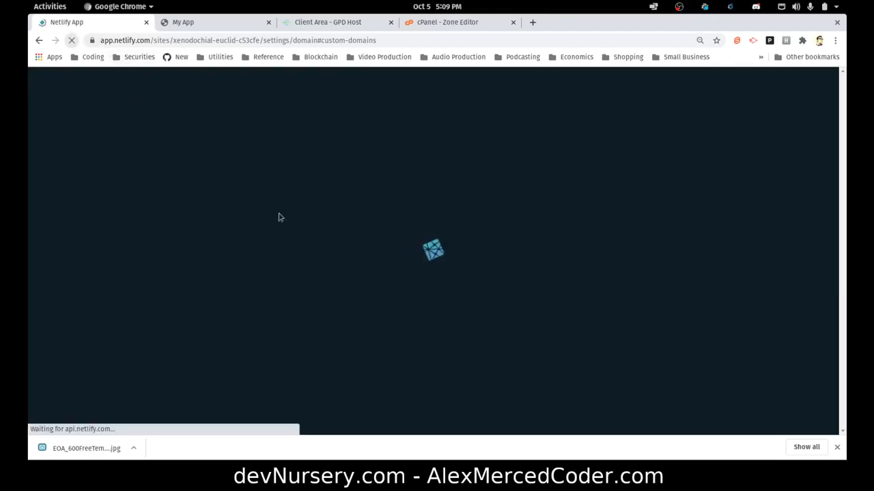
{"action": "scroll", "coordinate": [399, 219], "scroll_direction": "up", "scroll_amount": 4}
{"action": "scroll", "coordinate": [389, 206], "scroll_direction": "up", "scroll_amount": 5}
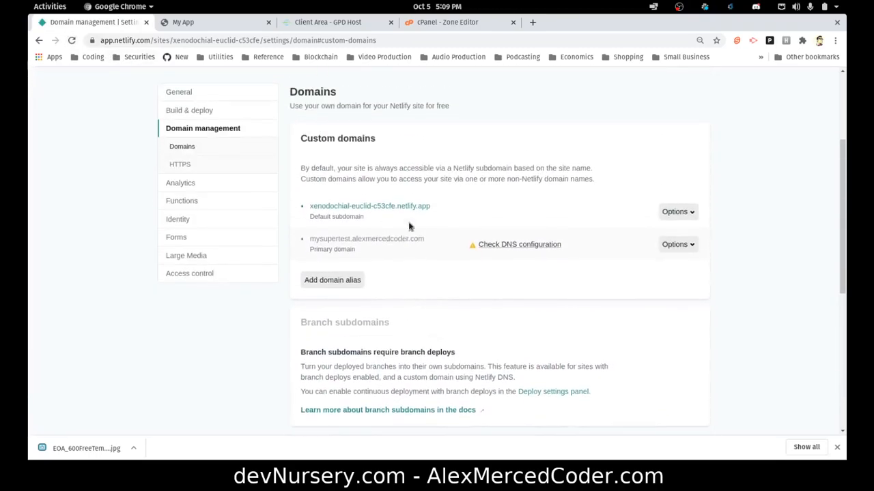
Check the DNS instructions requiring a mysupertest CNAME to xenodochial-euclid-c53cfe.netlify.app, then return to cPanel.
{"action": "left_click", "coordinate": [520, 277]}
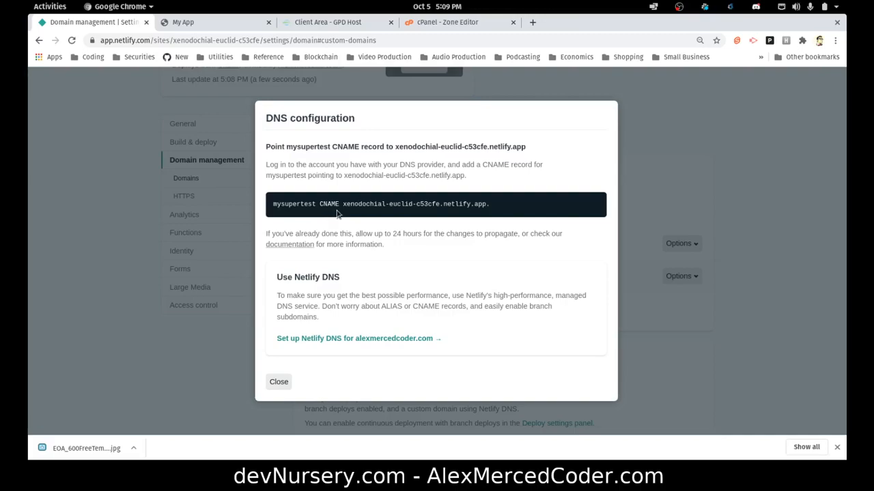
{"action": "left_click_drag", "start_coordinate": [345, 212], "coordinate": [512, 212]}
{"action": "left_click", "coordinate": [280, 384]}
{"action": "left_click", "coordinate": [449, 24]}
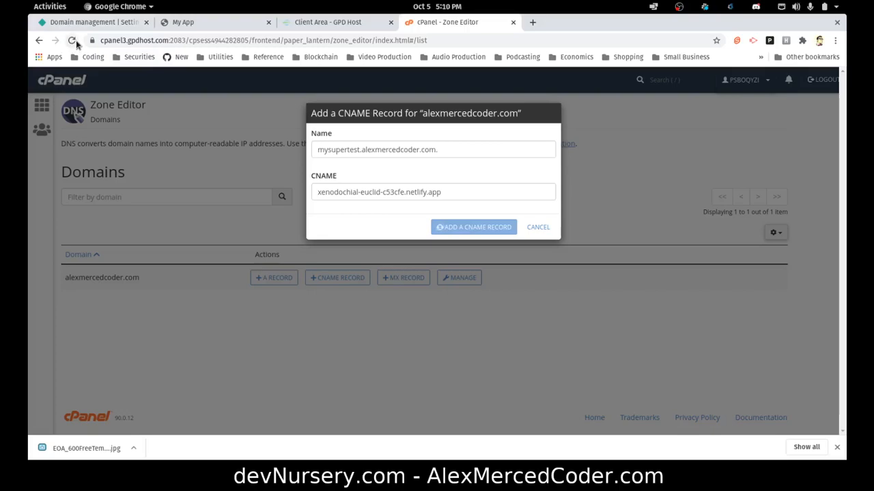
Reload cPanel and reopen the Zone Editor records for alexmercedcoder.com.
{"action": "left_click", "coordinate": [73, 41]}
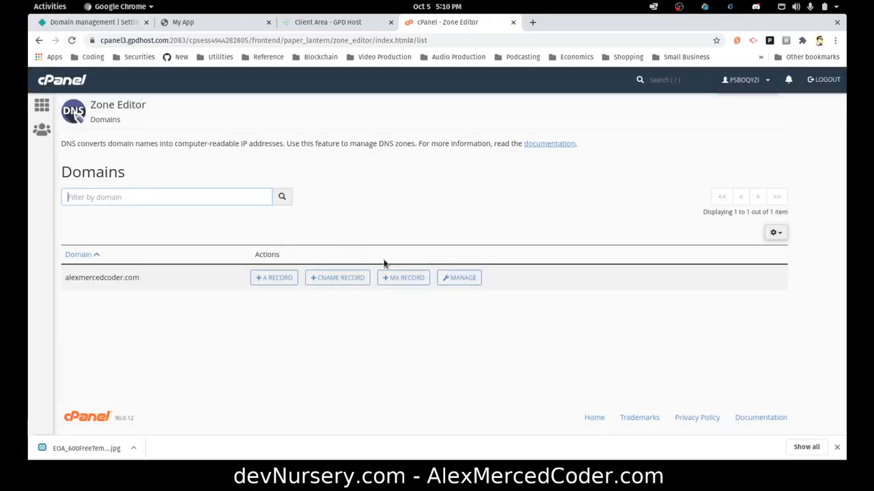
{"action": "left_click", "coordinate": [41, 105]}
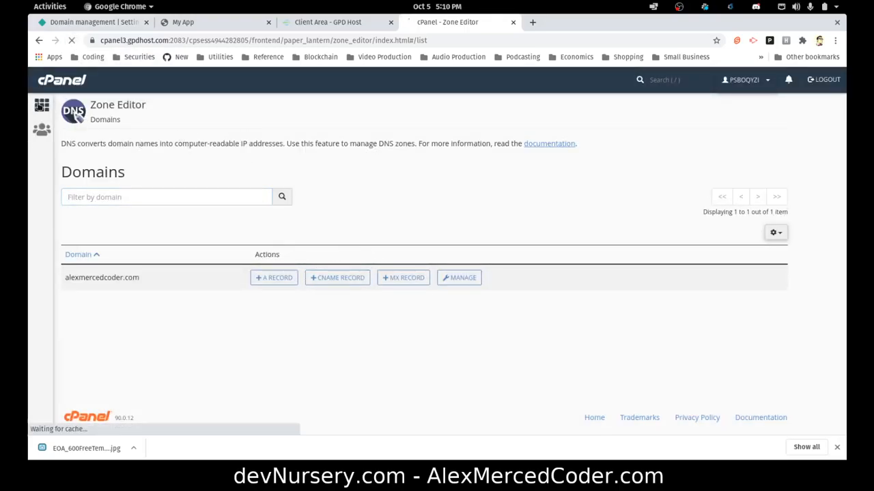
{"action": "scroll", "coordinate": [498, 300], "scroll_direction": "down", "scroll_amount": 3}
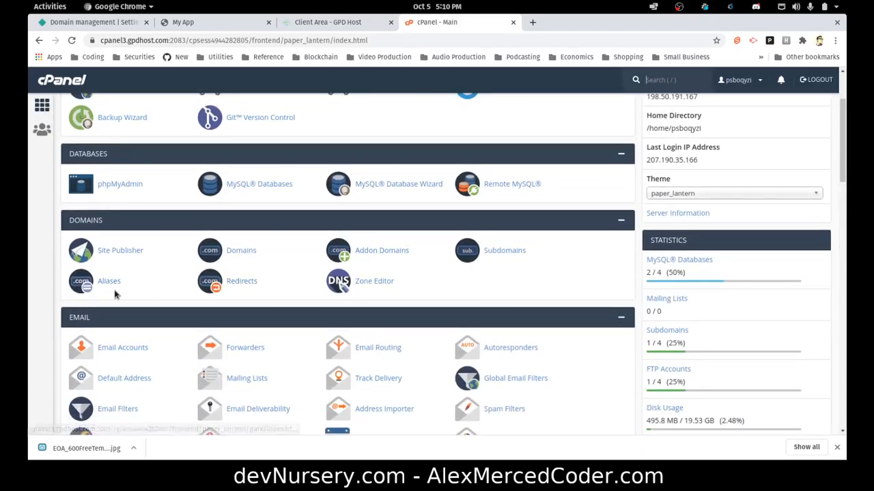
{"action": "left_click", "coordinate": [375, 283]}
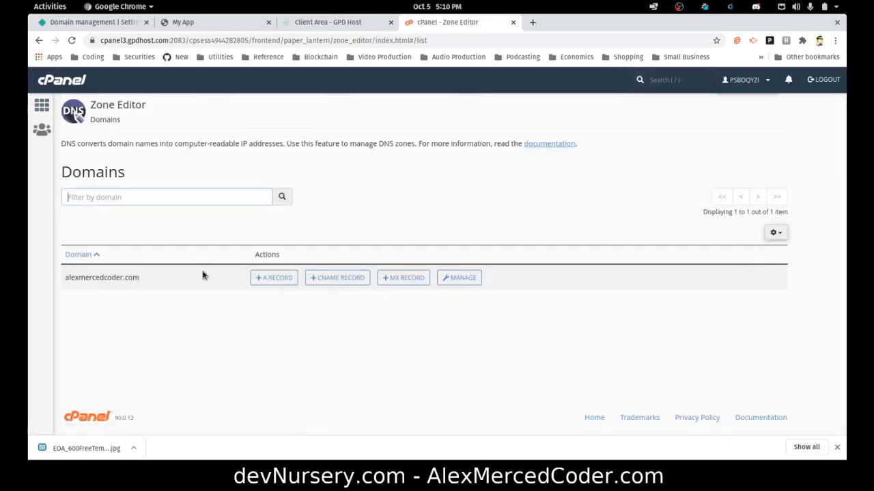
{"action": "left_click", "coordinate": [451, 279]}
Find the mysupertest CNAME record pointing to xenodochial-euclid-c53cfe.netlify.app in the zone list.
{"action": "scroll", "coordinate": [251, 270], "scroll_direction": "down", "scroll_amount": 4}
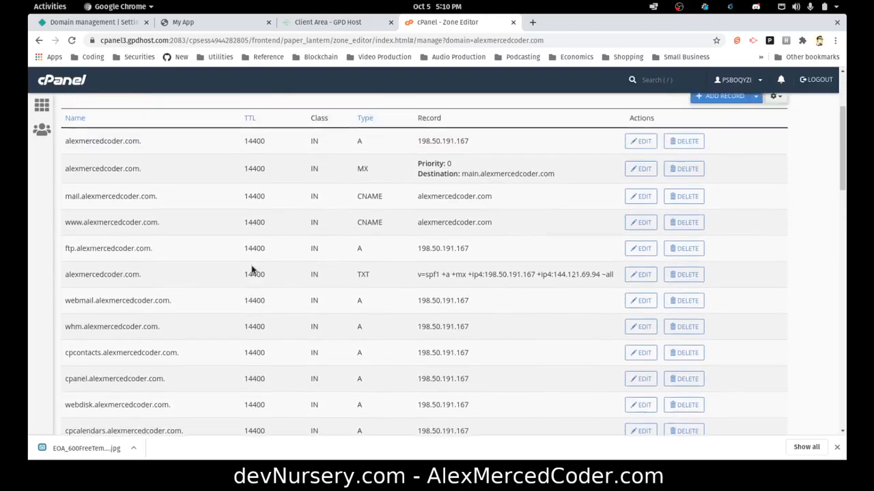
{"action": "scroll", "coordinate": [253, 267], "scroll_direction": "up", "scroll_amount": 5}
{"action": "scroll", "coordinate": [172, 266], "scroll_direction": "down", "scroll_amount": 4}
{"action": "scroll", "coordinate": [171, 267], "scroll_direction": "down", "scroll_amount": 10}
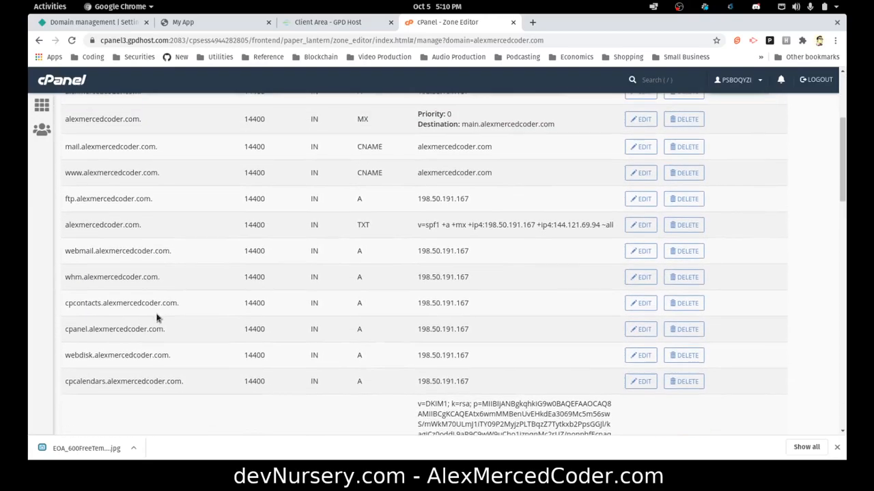
{"action": "scroll", "coordinate": [156, 318], "scroll_direction": "down", "scroll_amount": 10}
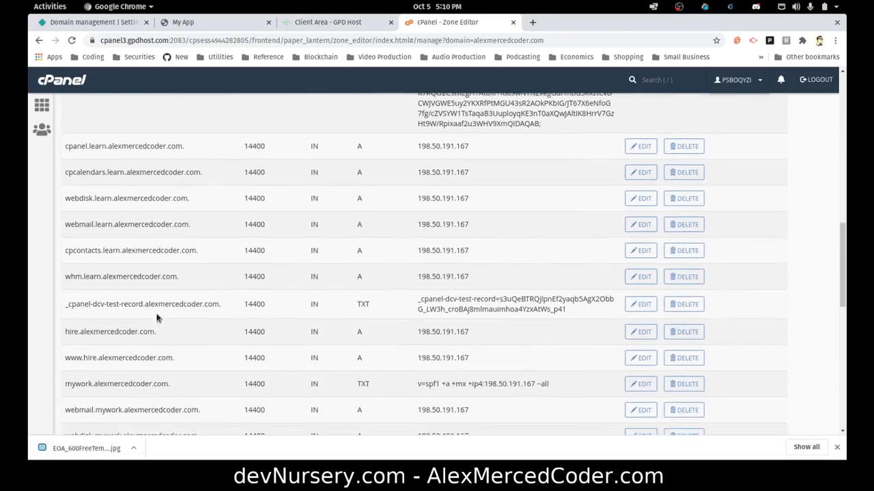
{"action": "scroll", "coordinate": [113, 319], "scroll_direction": "down", "scroll_amount": 9}
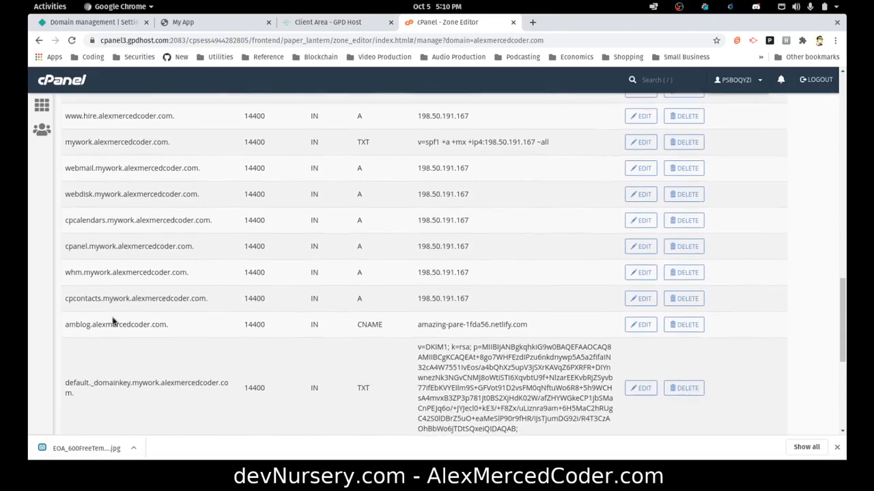
{"action": "scroll", "coordinate": [112, 318], "scroll_direction": "down", "scroll_amount": 3}
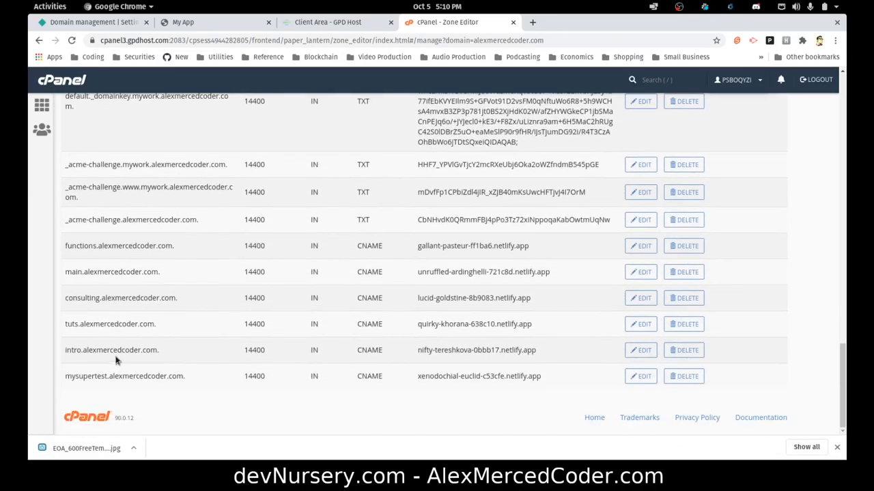
{"action": "left_click_drag", "start_coordinate": [87, 379], "coordinate": [546, 384]}
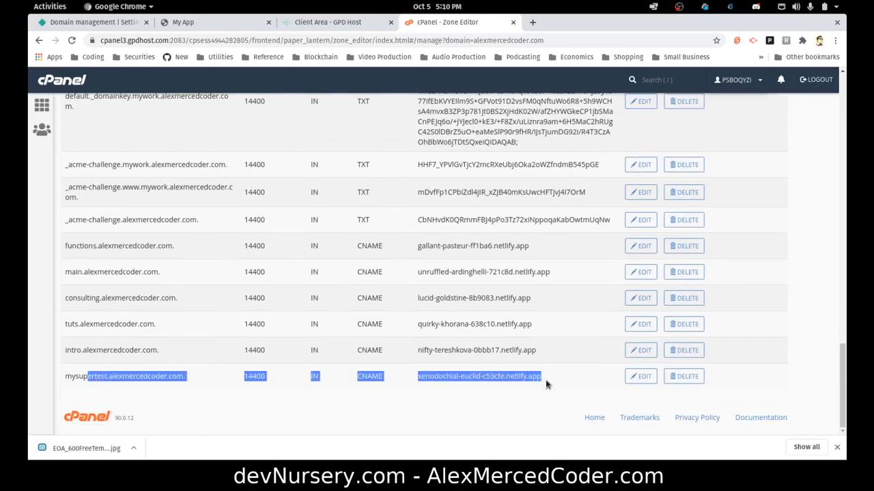
{"action": "left_click", "coordinate": [521, 405]}
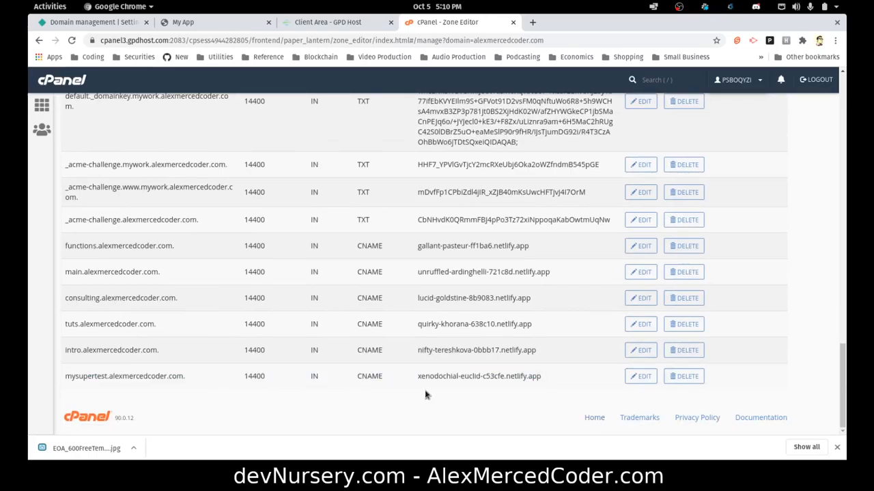
{"action": "left_click", "coordinate": [327, 24]}
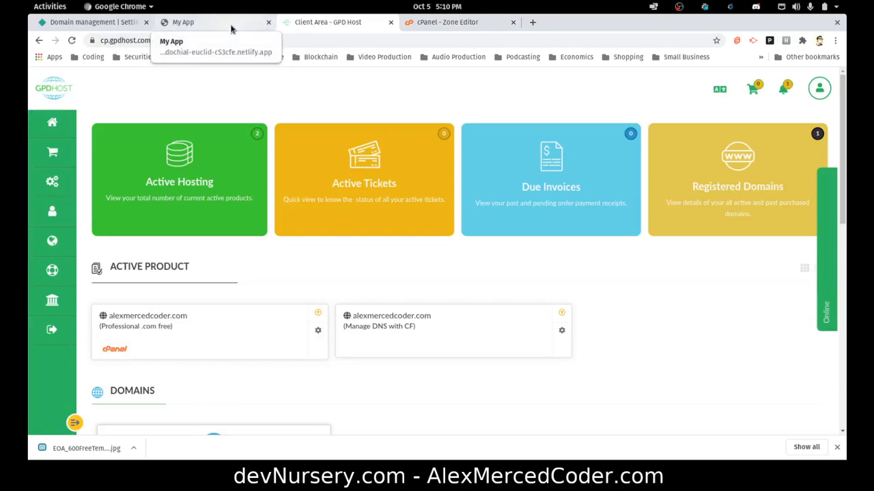
Reload Netlify's domain settings to clear mysupertest.alexmercedcoder.com's DNS warning.
{"action": "left_click", "coordinate": [122, 23]}
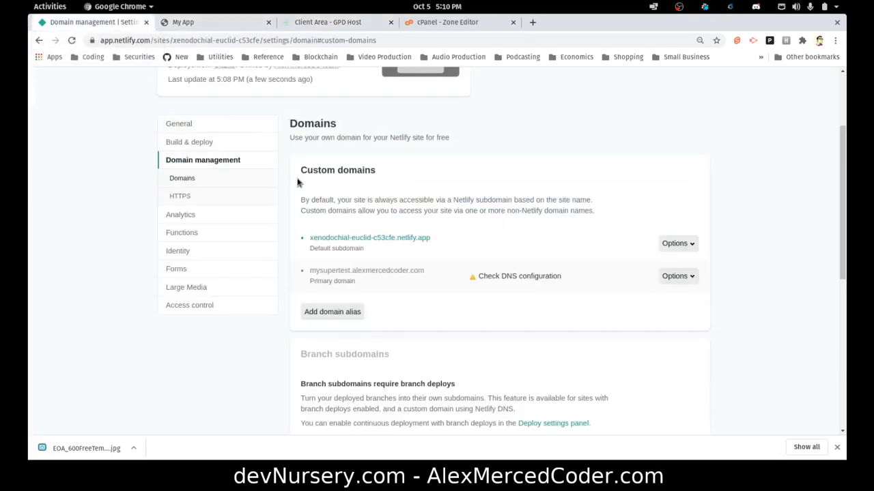
{"action": "left_click", "coordinate": [71, 40]}
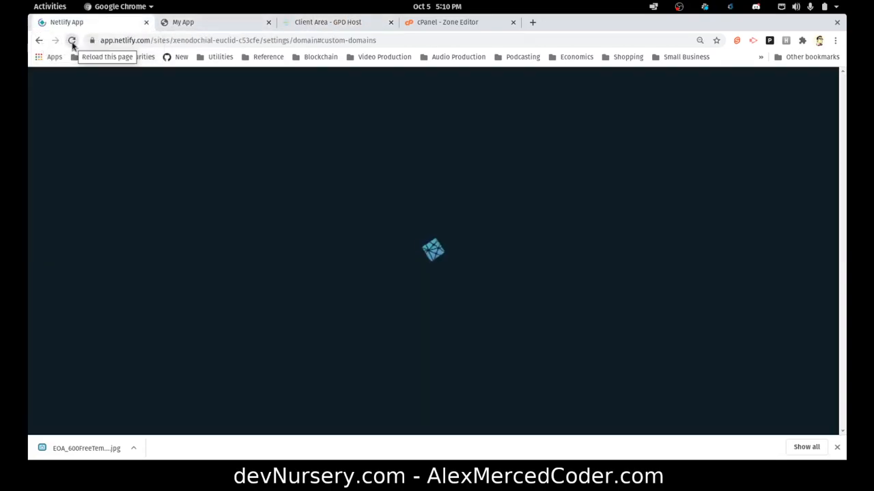
{"action": "scroll", "coordinate": [535, 175], "scroll_direction": "up", "scroll_amount": 5}
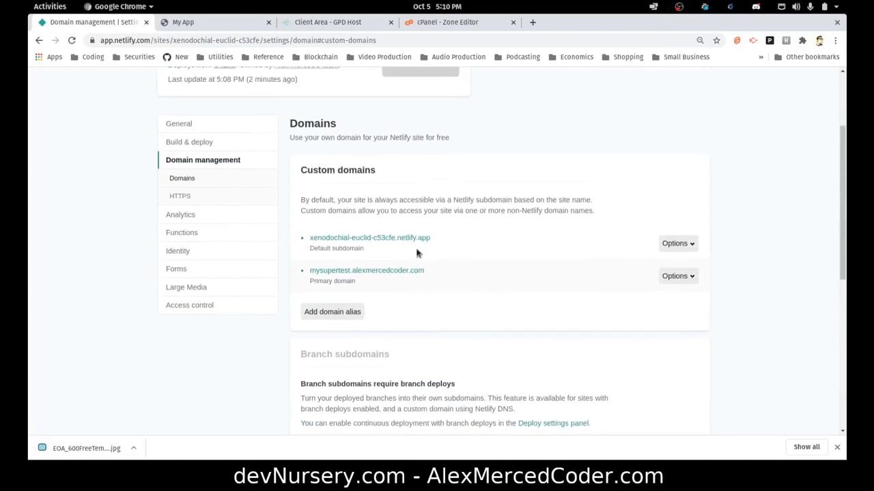
Open mysupertest.alexmercedcoder.com in a new tab to check the live site, then close it.
{"action": "left_click", "coordinate": [359, 275]}
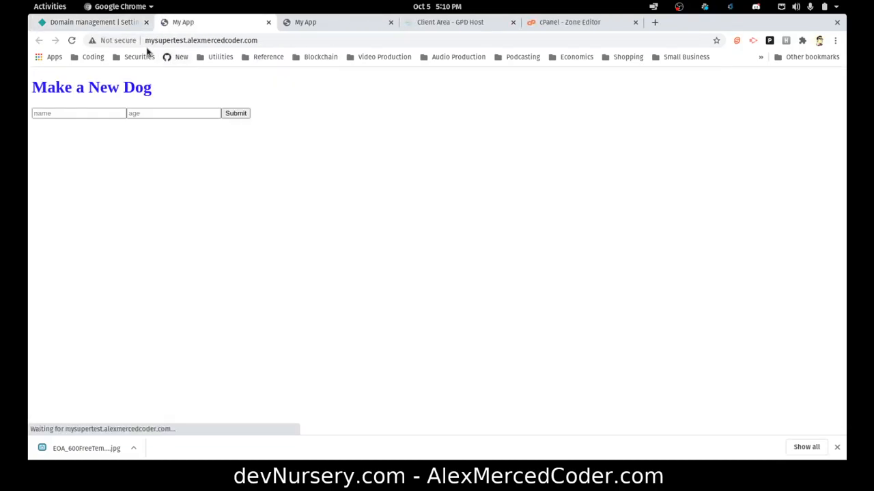
{"action": "left_click", "coordinate": [198, 41]}
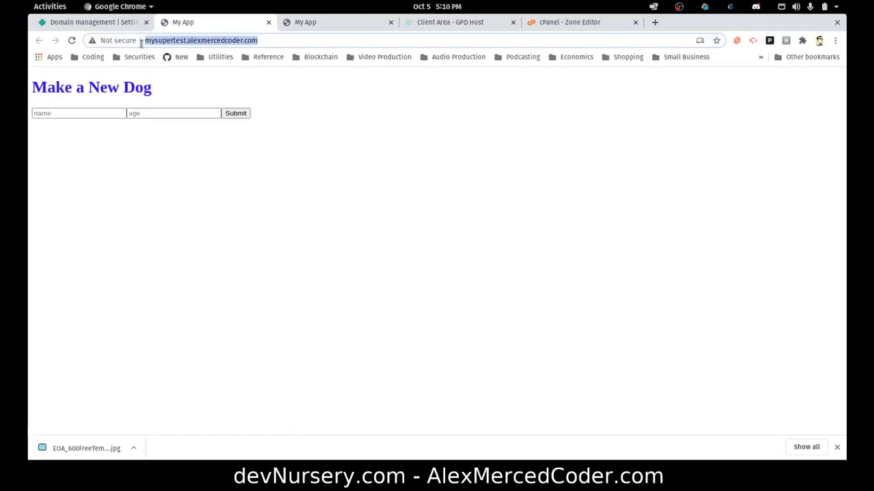
{"action": "left_click", "coordinate": [267, 41]}
{"action": "left_click_drag", "start_coordinate": [244, 43], "coordinate": [136, 43]}
{"action": "left_click", "coordinate": [402, 139]}
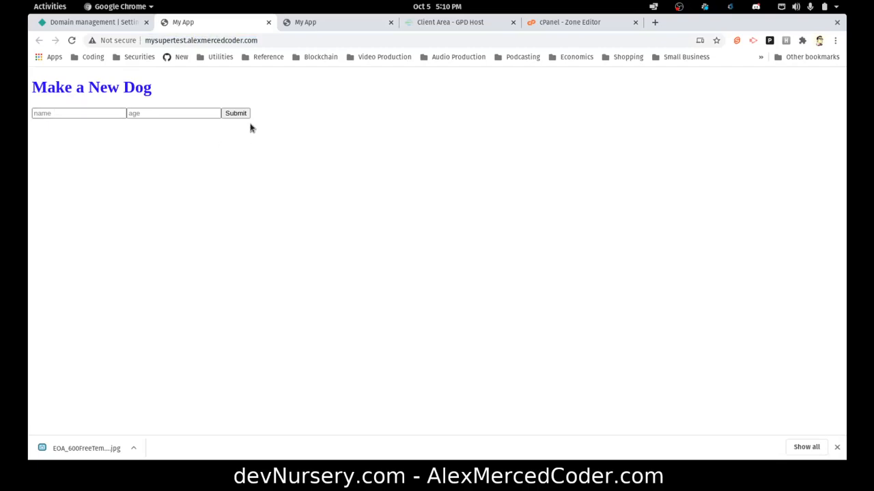
{"action": "left_click", "coordinate": [268, 23]}
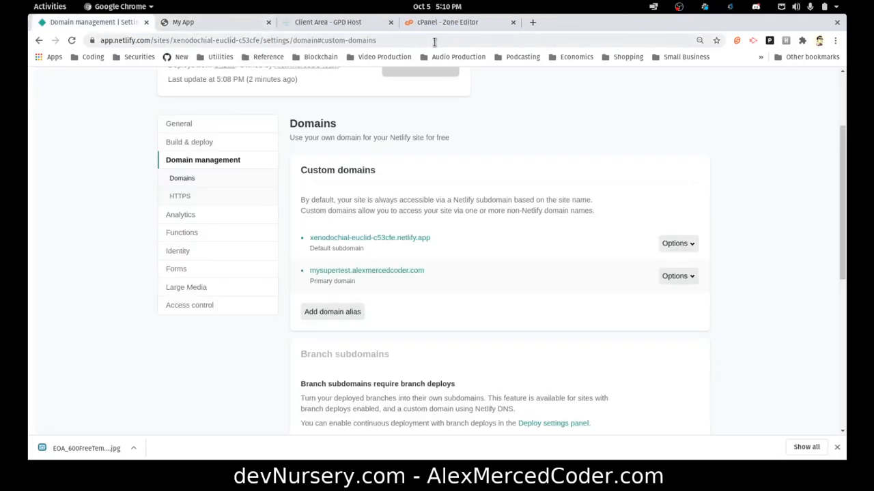
{"action": "left_click", "coordinate": [440, 22]}
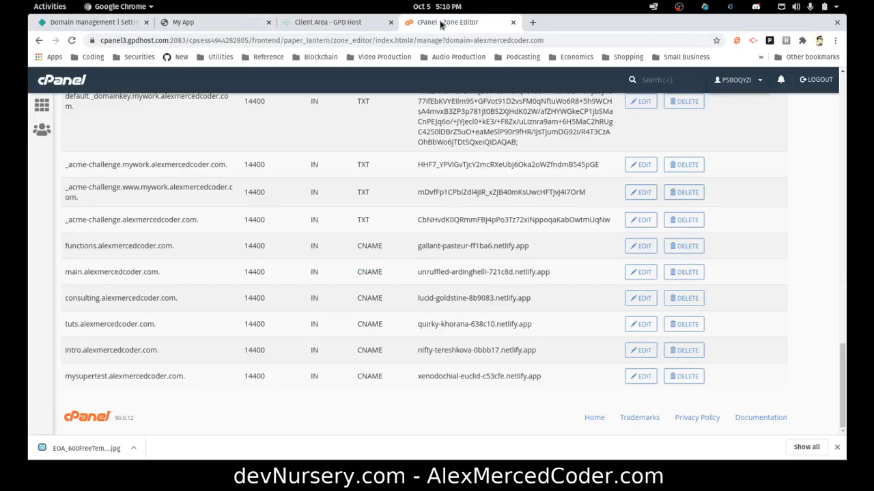
Load devnursery.com in a new browser tab.
{"action": "left_click", "coordinate": [534, 22]}
{"action": "type", "text": "devnursery.com"}
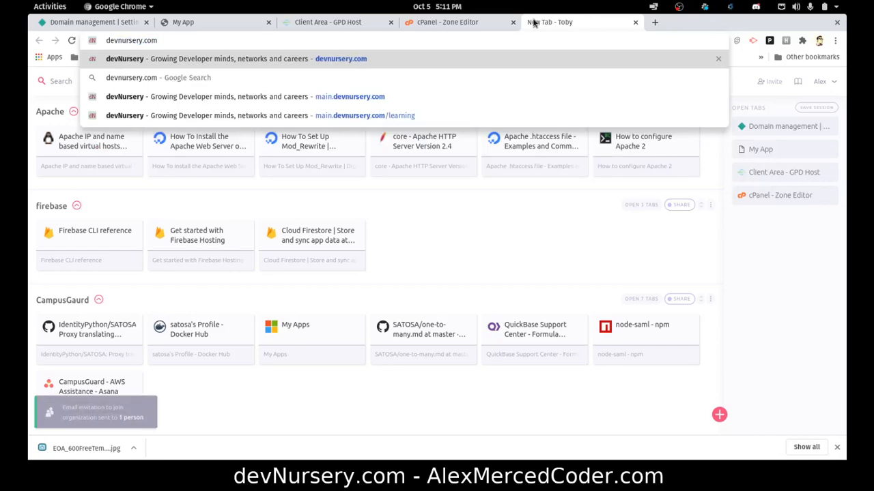
{"action": "key", "text": "Return"}
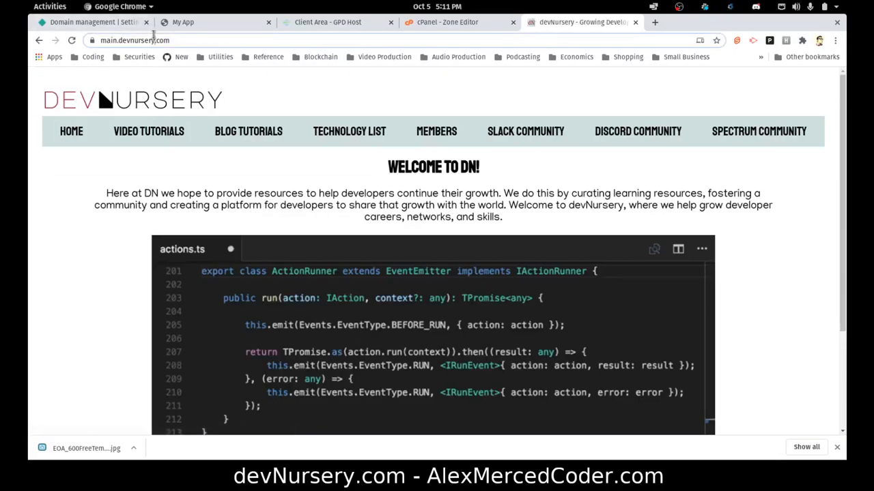
{"action": "left_click", "coordinate": [217, 40]}
{"action": "left_click", "coordinate": [220, 41]}
{"action": "left_click_drag", "start_coordinate": [220, 40], "coordinate": [99, 39]}
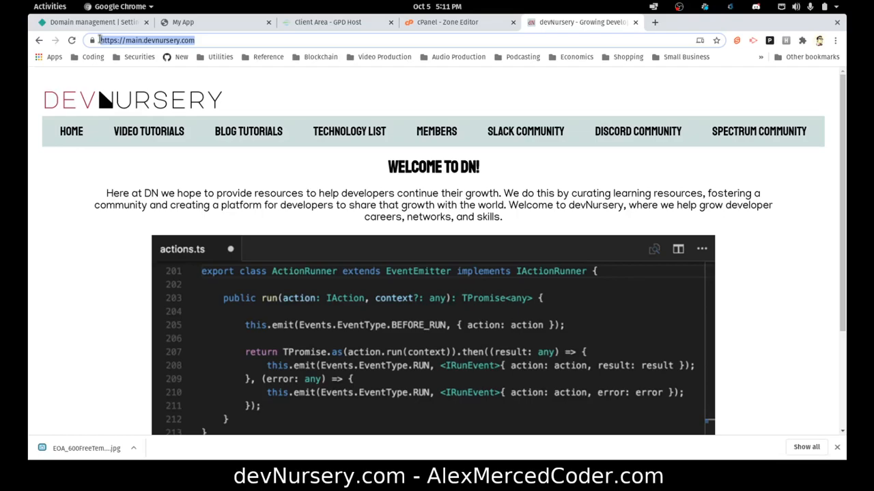
Browse the devNursery menu through Video Tutorials to the Coding Tutorials Blog at tuts.alexmercedcoder.com.
{"action": "scroll", "coordinate": [341, 156], "scroll_direction": "down", "scroll_amount": 3}
{"action": "scroll", "coordinate": [352, 161], "scroll_direction": "up", "scroll_amount": 3}
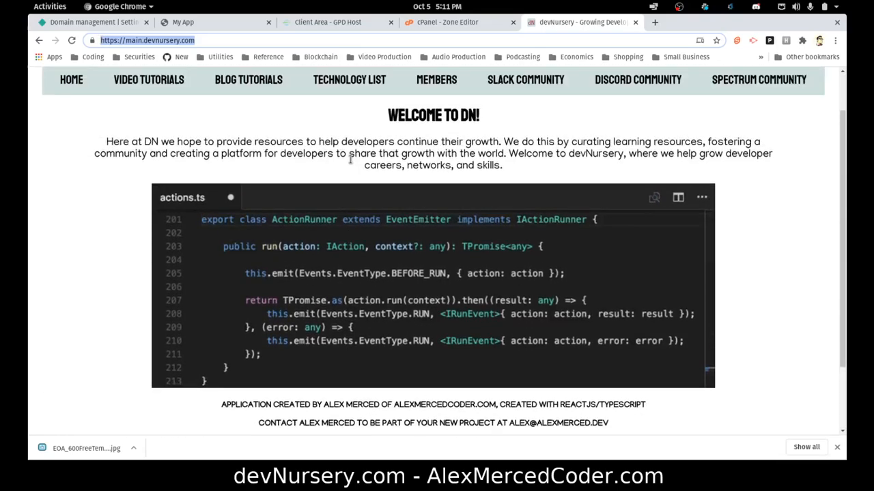
{"action": "scroll", "coordinate": [354, 166], "scroll_direction": "down", "scroll_amount": 3}
{"action": "scroll", "coordinate": [355, 166], "scroll_direction": "up", "scroll_amount": 3}
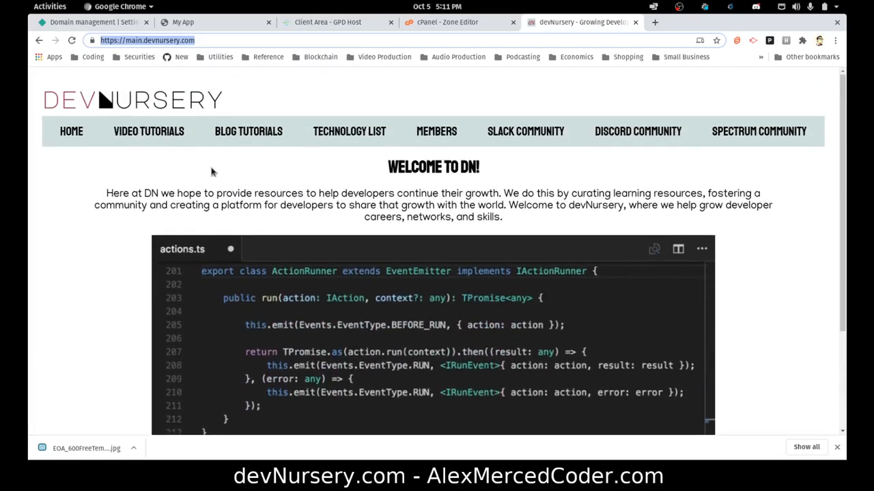
{"action": "left_click", "coordinate": [71, 131]}
{"action": "left_click", "coordinate": [149, 132]}
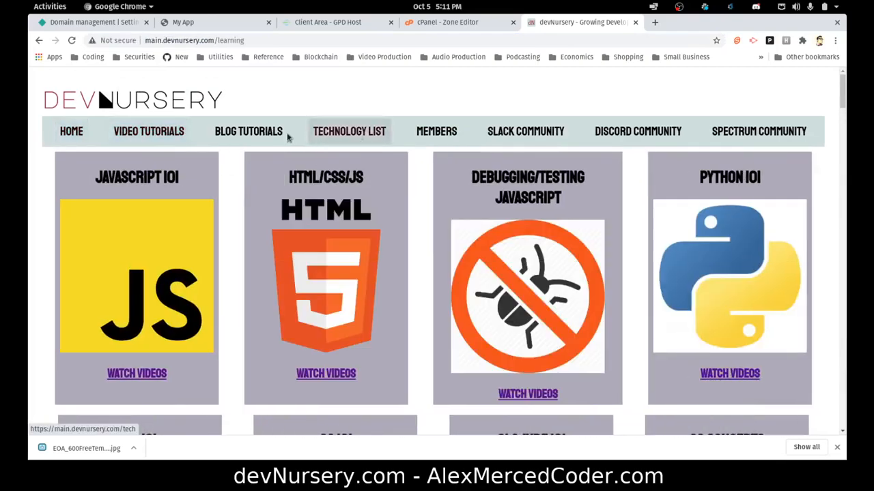
{"action": "left_click", "coordinate": [266, 132]}
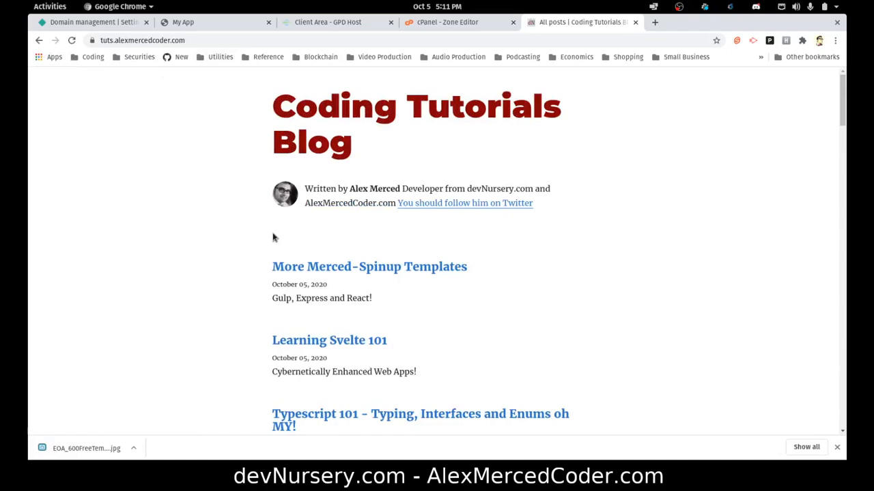
{"action": "left_click", "coordinate": [208, 40]}
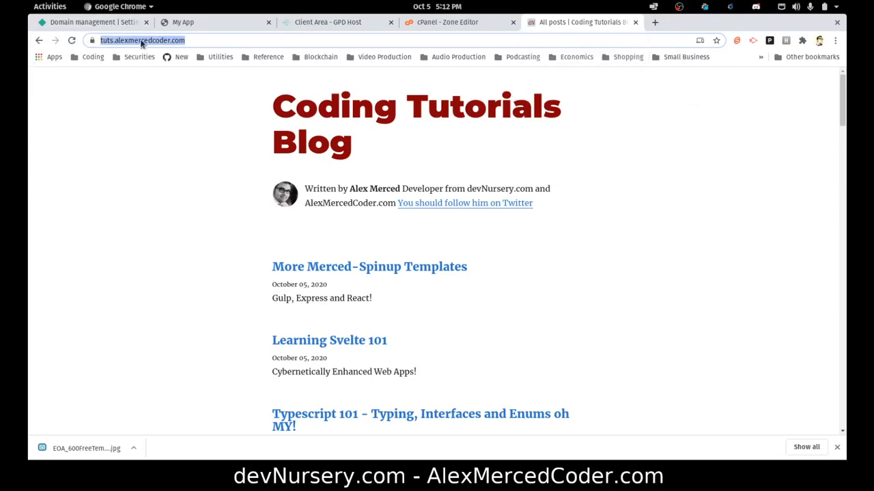
{"action": "left_click", "coordinate": [113, 22]}
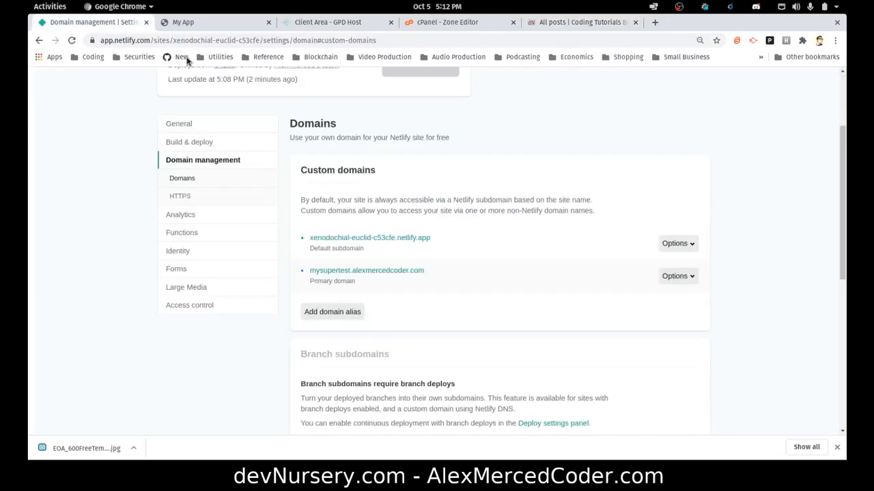
Open the objective-hoover-12c617 site from the team's Netlify sites and preview its Vue app.
{"action": "left_click", "coordinate": [198, 41]}
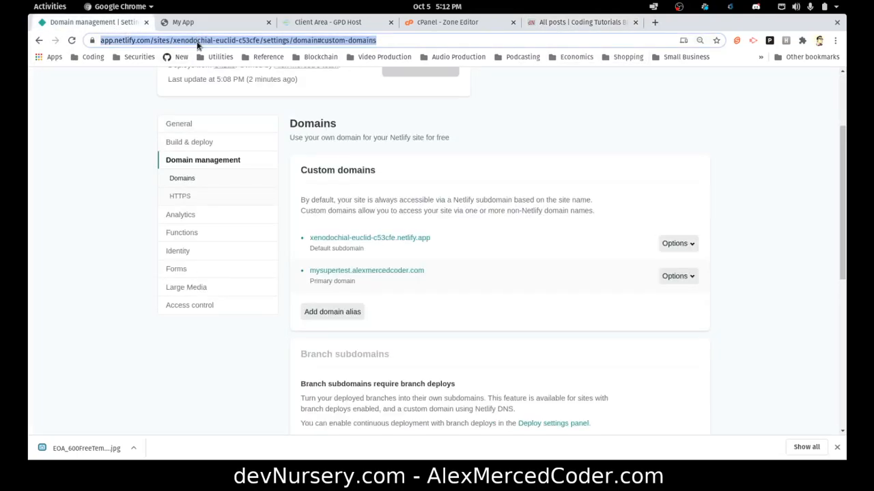
{"action": "scroll", "coordinate": [202, 102], "scroll_direction": "up", "scroll_amount": 4}
{"action": "left_click", "coordinate": [202, 95]}
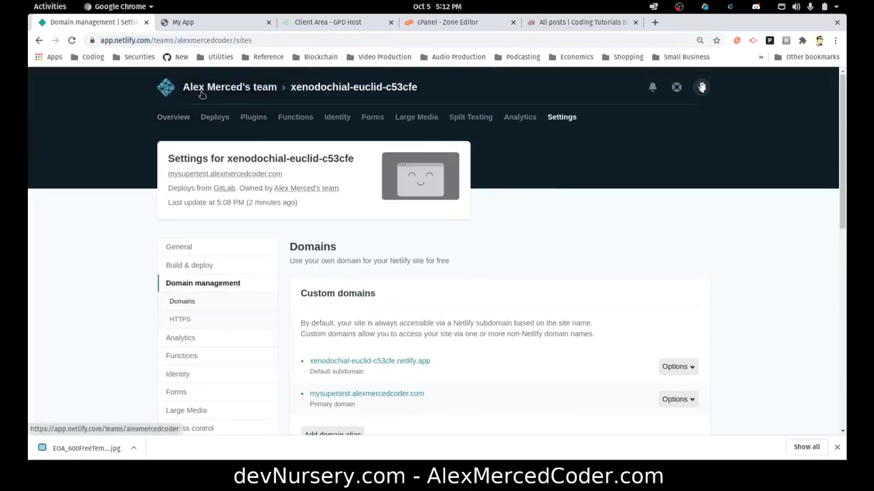
{"action": "scroll", "coordinate": [318, 148], "scroll_direction": "down", "scroll_amount": 3}
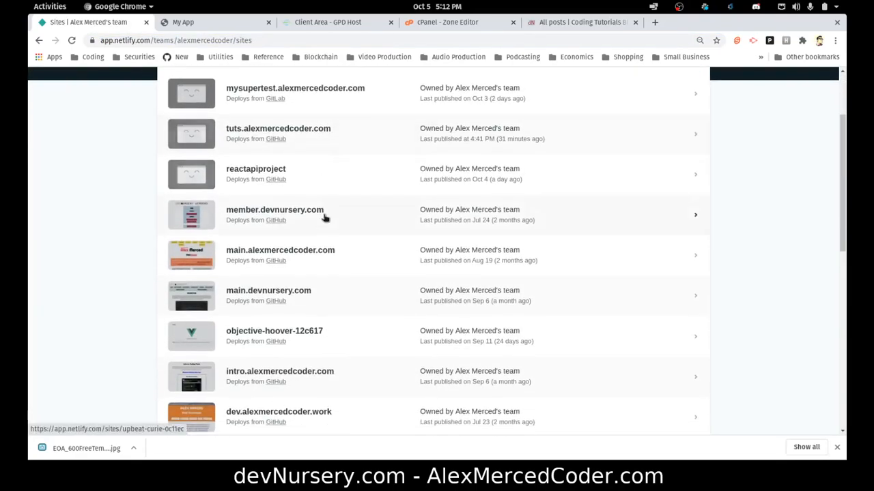
{"action": "scroll", "coordinate": [369, 294], "scroll_direction": "down", "scroll_amount": 1}
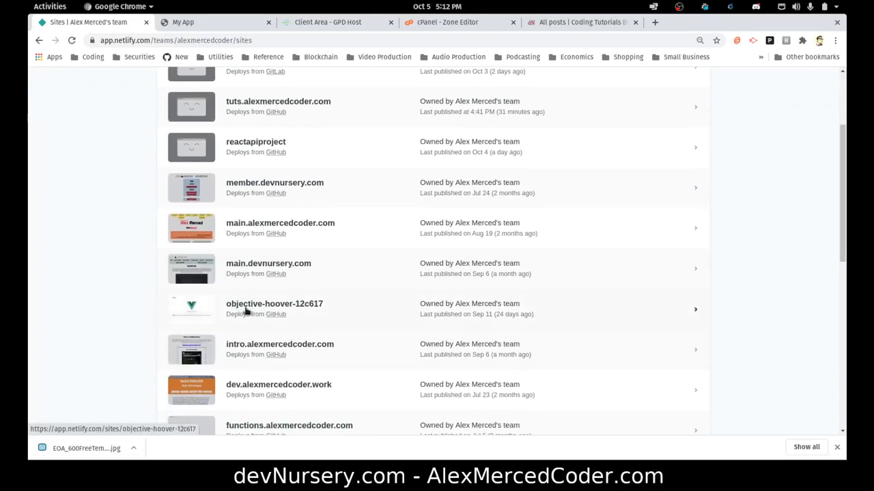
{"action": "left_click", "coordinate": [253, 310]}
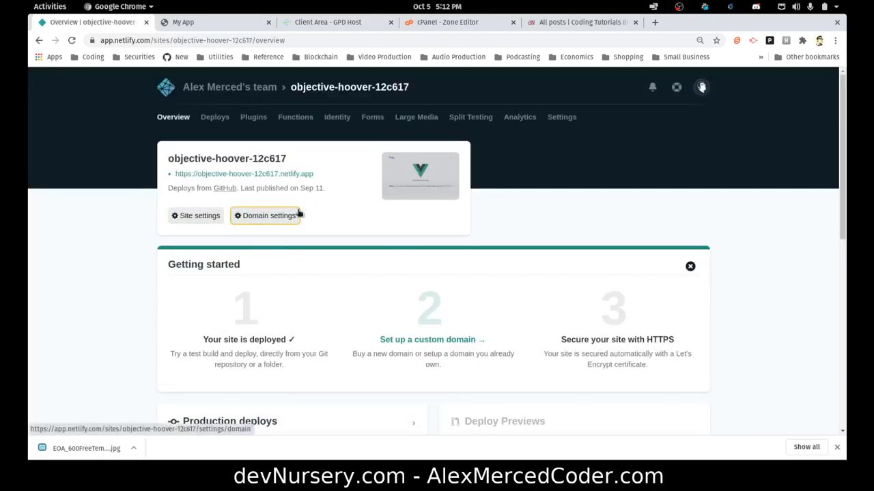
{"action": "left_click", "coordinate": [428, 192]}
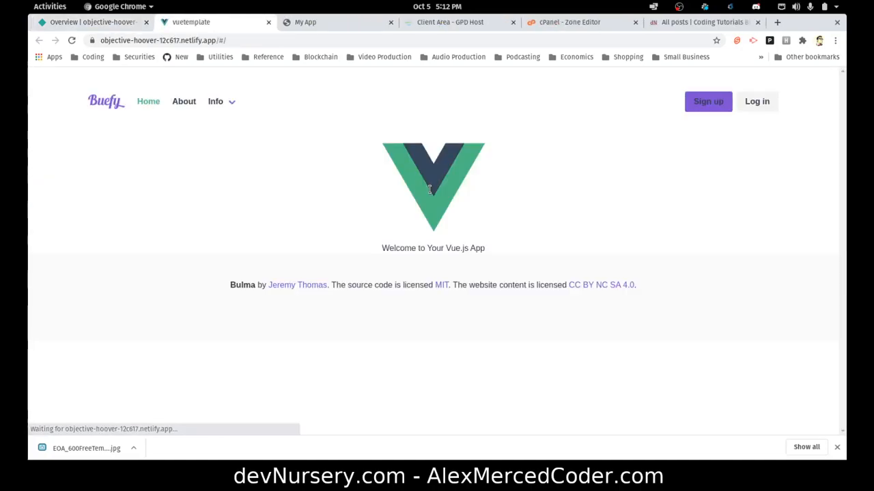
{"action": "left_click", "coordinate": [268, 21]}
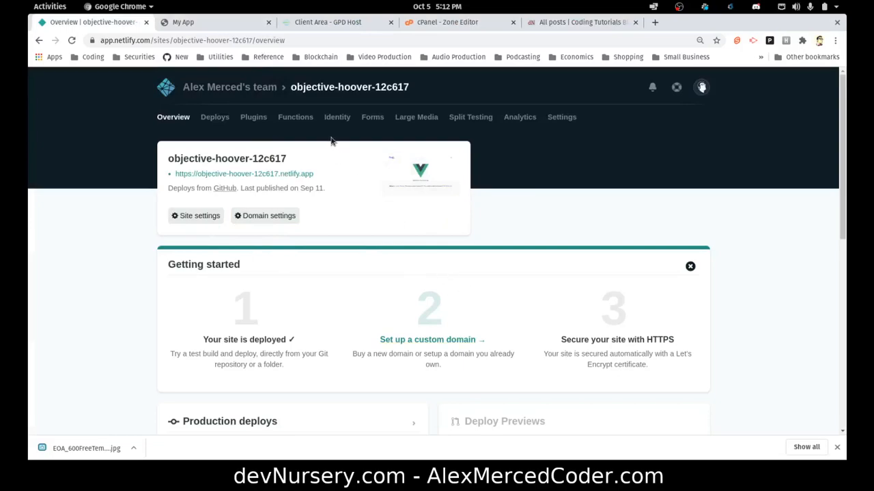
{"action": "left_click", "coordinate": [222, 25]}
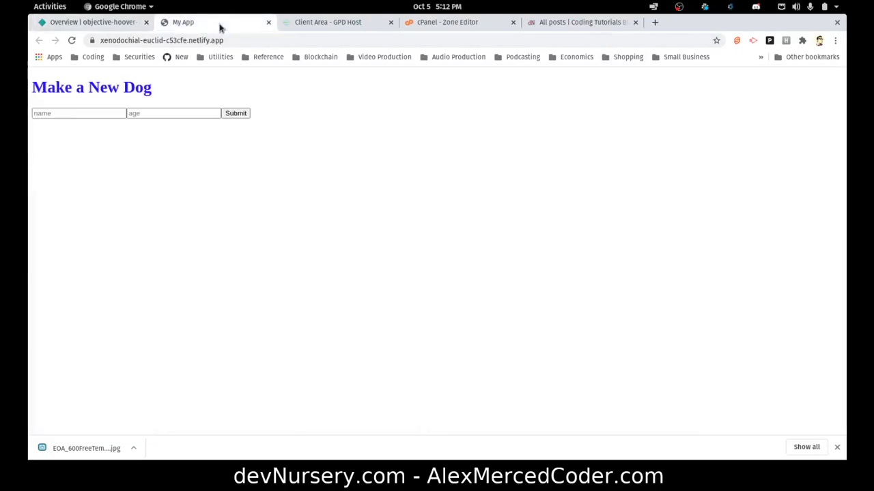
{"action": "left_click", "coordinate": [89, 23]}
In the Coding Tutorials Blog tab, select the whole address bar to replace it.
{"action": "left_click", "coordinate": [559, 25]}
{"action": "left_click", "coordinate": [561, 45]}
{"action": "triple_click", "coordinate": [561, 45]}
Load godaddy.com and sign in to the account with the saved credentials.
{"action": "type", "text": "godaddy.com"}
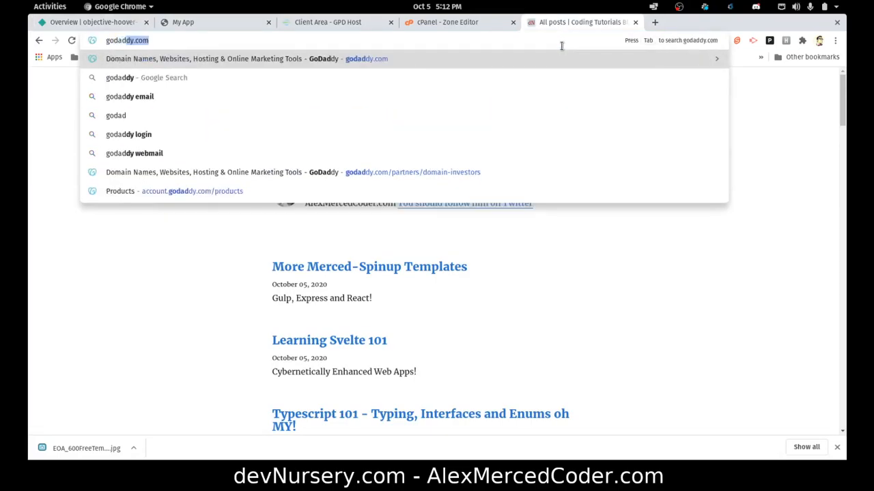
{"action": "key", "text": "Return"}
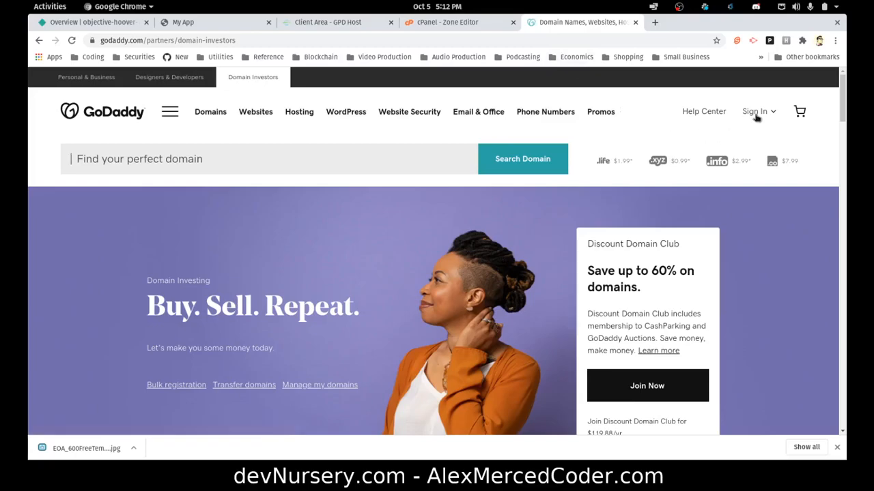
{"action": "left_click", "coordinate": [757, 116]}
{"action": "left_click", "coordinate": [516, 223]}
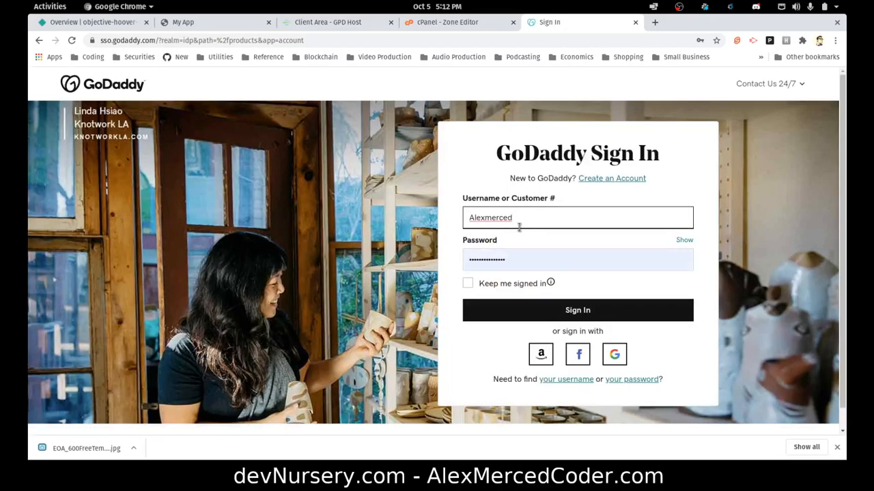
{"action": "left_click", "coordinate": [546, 310]}
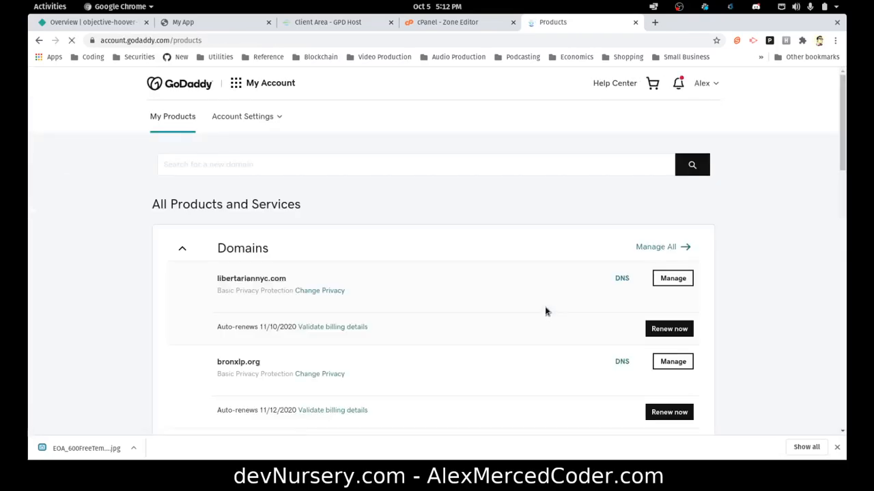
{"action": "scroll", "coordinate": [439, 181], "scroll_direction": "down", "scroll_amount": 10}
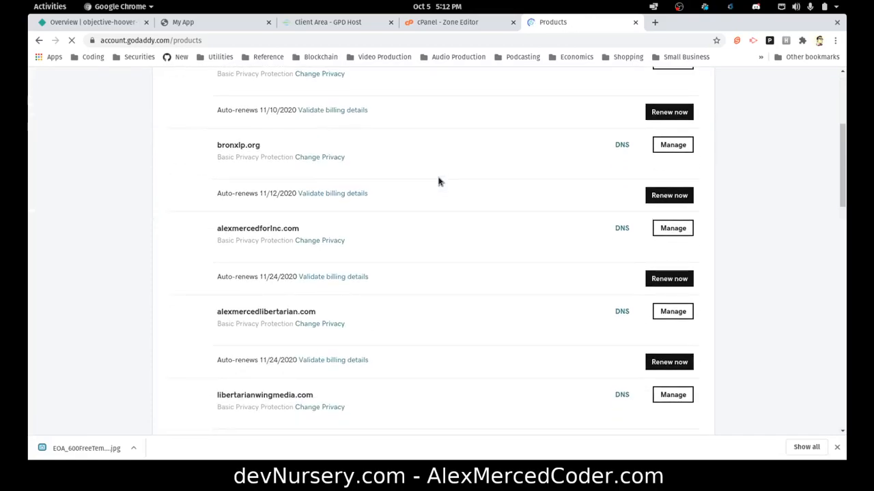
{"action": "scroll", "coordinate": [439, 182], "scroll_direction": "down", "scroll_amount": 5}
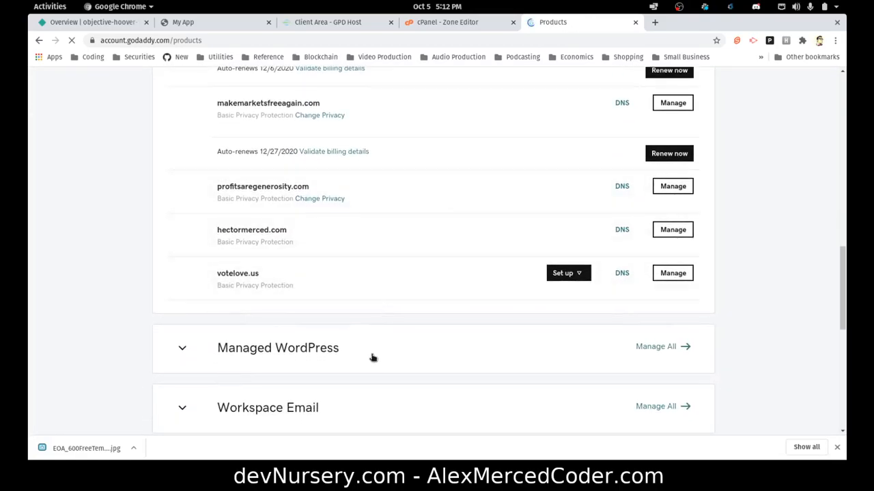
{"action": "scroll", "coordinate": [609, 301], "scroll_direction": "up", "scroll_amount": 15}
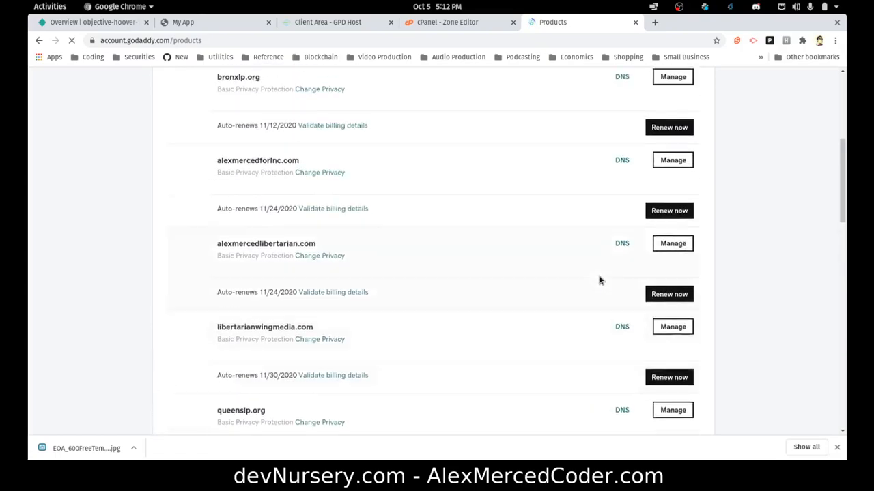
{"action": "scroll", "coordinate": [662, 267], "scroll_direction": "down", "scroll_amount": 1}
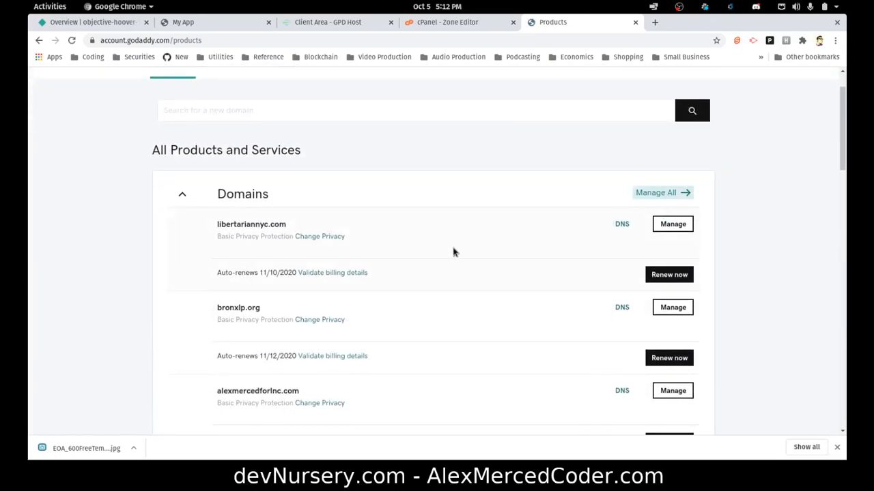
Scroll through GoDaddy's My Domains list to the bottom at yourfullstackdev.com.
{"action": "scroll", "coordinate": [498, 295], "scroll_direction": "down", "scroll_amount": 1}
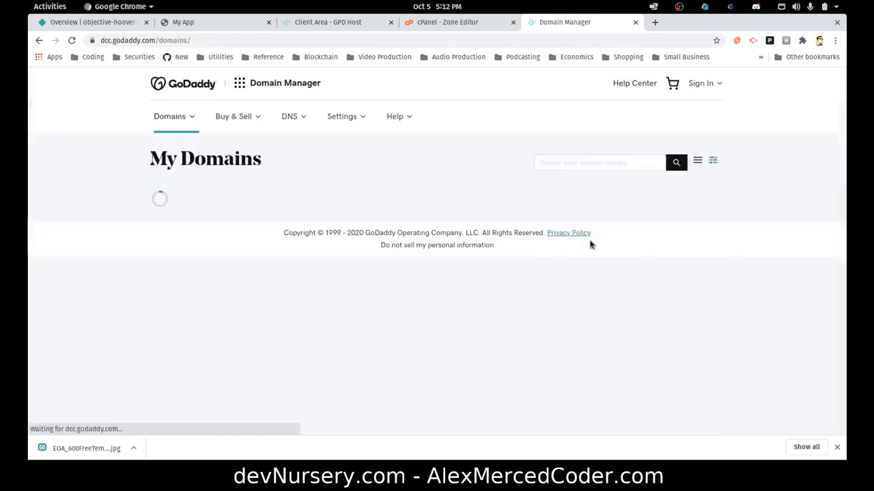
{"action": "scroll", "coordinate": [572, 350], "scroll_direction": "down", "scroll_amount": 3}
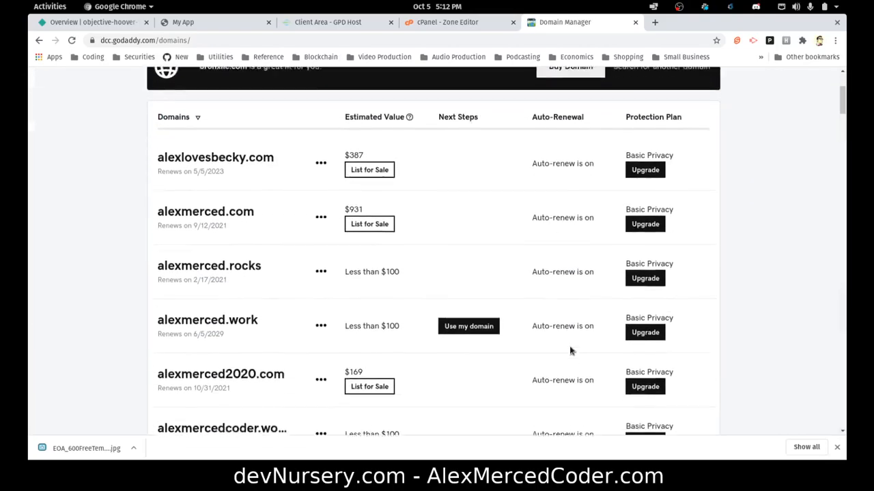
{"action": "scroll", "coordinate": [567, 350], "scroll_direction": "down", "scroll_amount": 4}
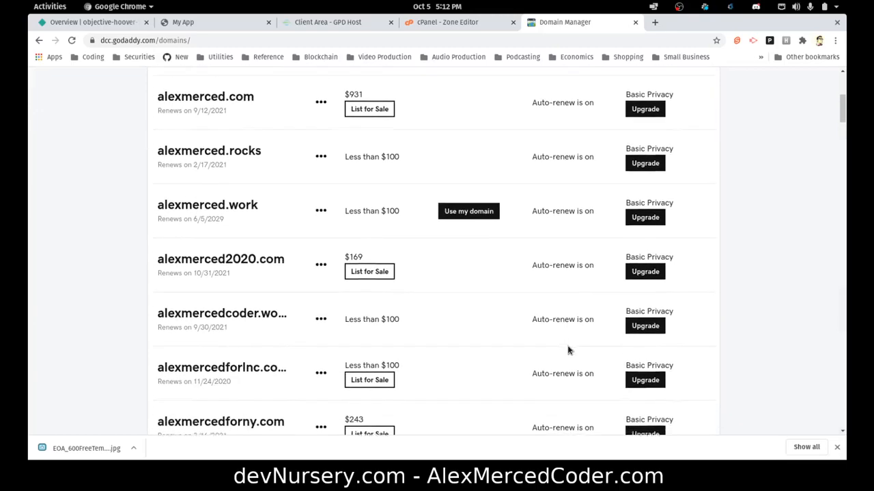
{"action": "scroll", "coordinate": [567, 346], "scroll_direction": "down", "scroll_amount": 4}
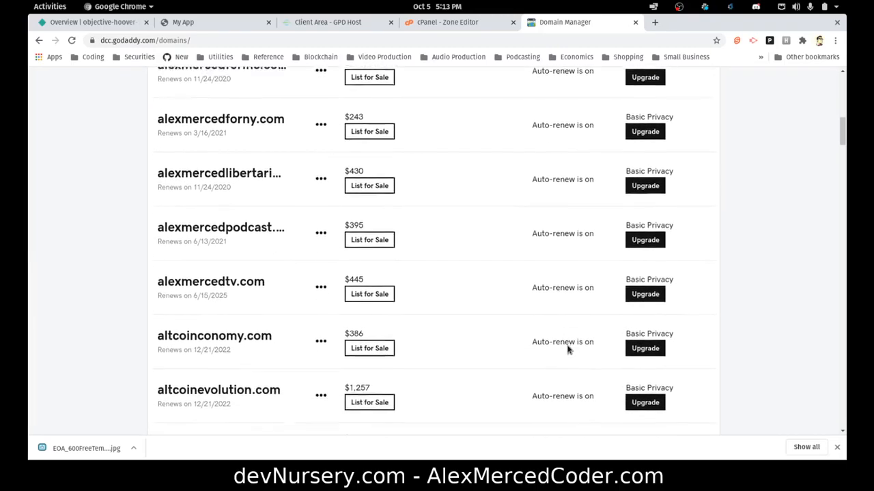
{"action": "scroll", "coordinate": [205, 232], "scroll_direction": "down", "scroll_amount": 5}
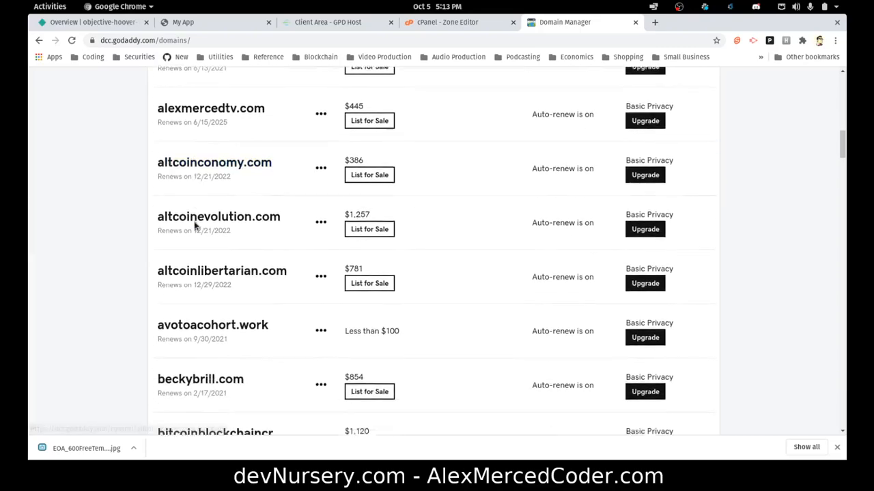
{"action": "scroll", "coordinate": [197, 226], "scroll_direction": "down", "scroll_amount": 5}
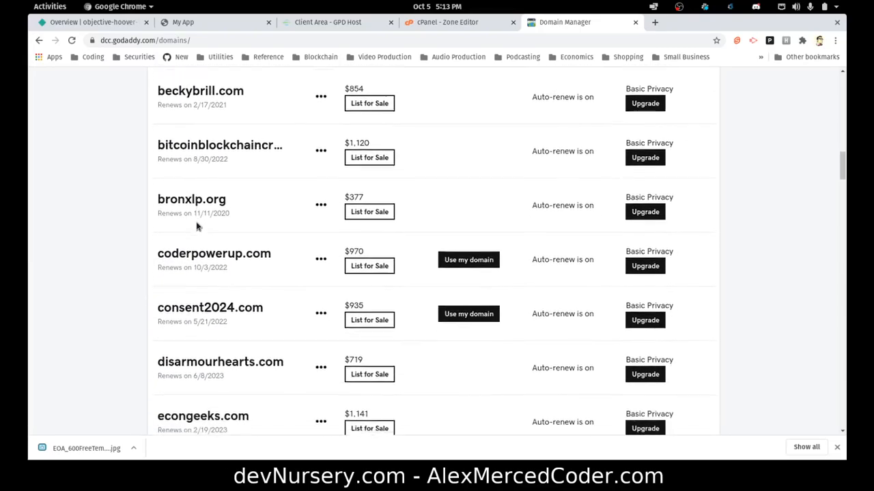
{"action": "scroll", "coordinate": [196, 225], "scroll_direction": "down", "scroll_amount": 2}
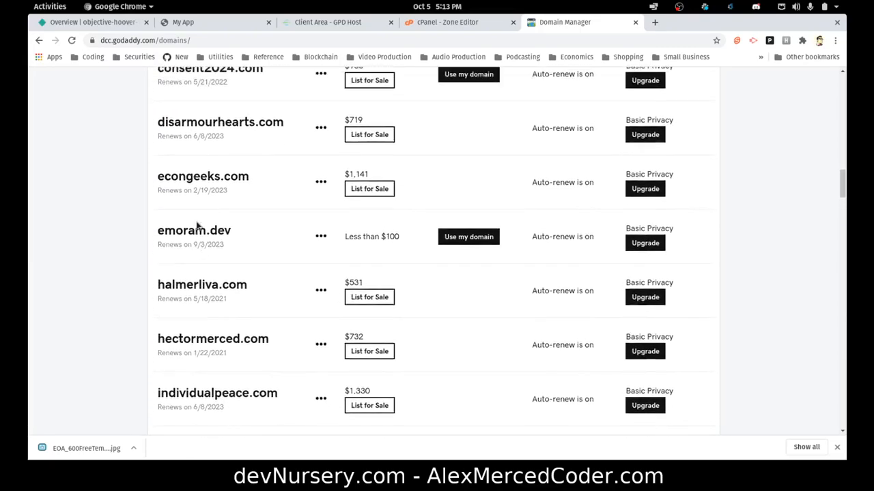
{"action": "scroll", "coordinate": [196, 224], "scroll_direction": "down", "scroll_amount": 5}
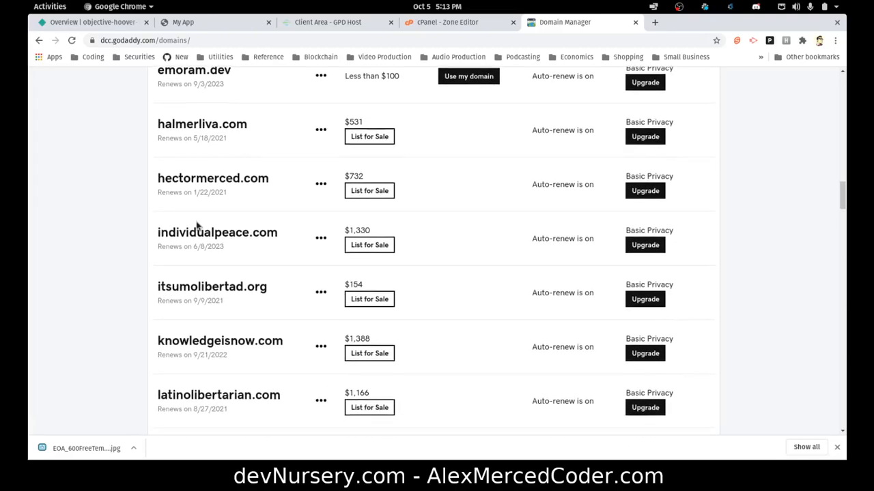
{"action": "scroll", "coordinate": [197, 226], "scroll_direction": "down", "scroll_amount": 5}
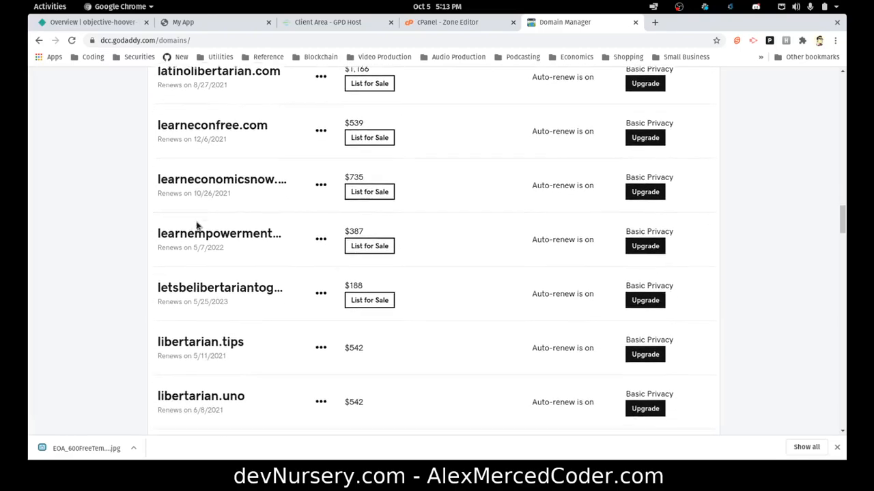
{"action": "scroll", "coordinate": [198, 227], "scroll_direction": "down", "scroll_amount": 8}
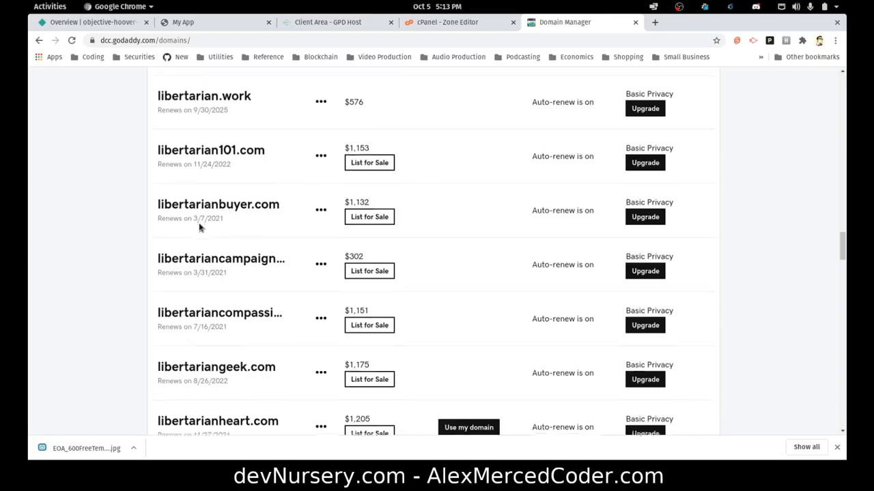
{"action": "scroll", "coordinate": [201, 230], "scroll_direction": "down", "scroll_amount": 7}
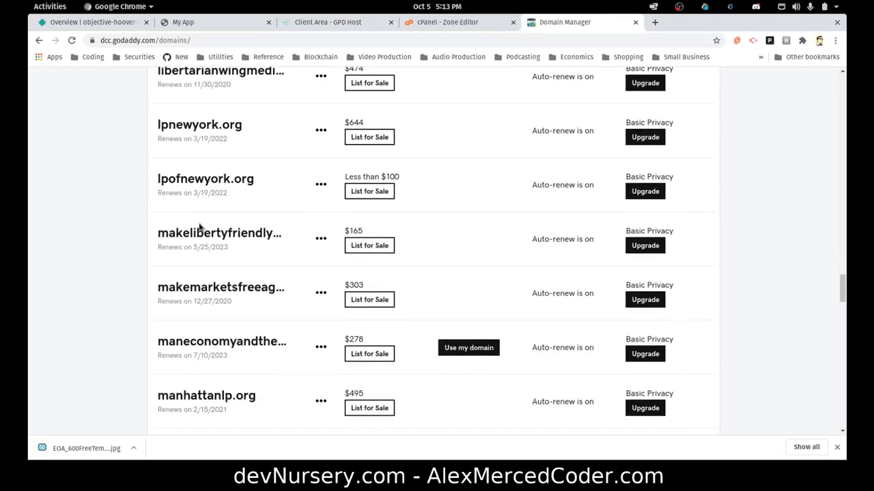
{"action": "scroll", "coordinate": [201, 230], "scroll_direction": "down", "scroll_amount": 6}
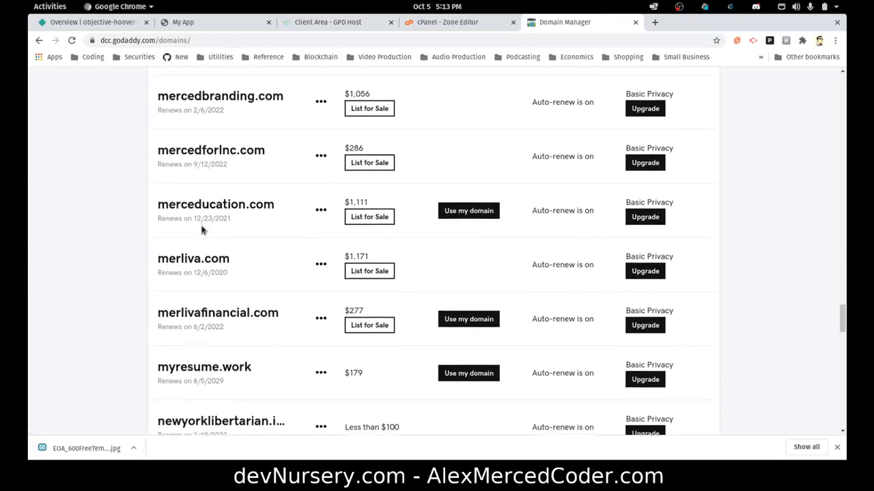
{"action": "scroll", "coordinate": [202, 231], "scroll_direction": "down", "scroll_amount": 6}
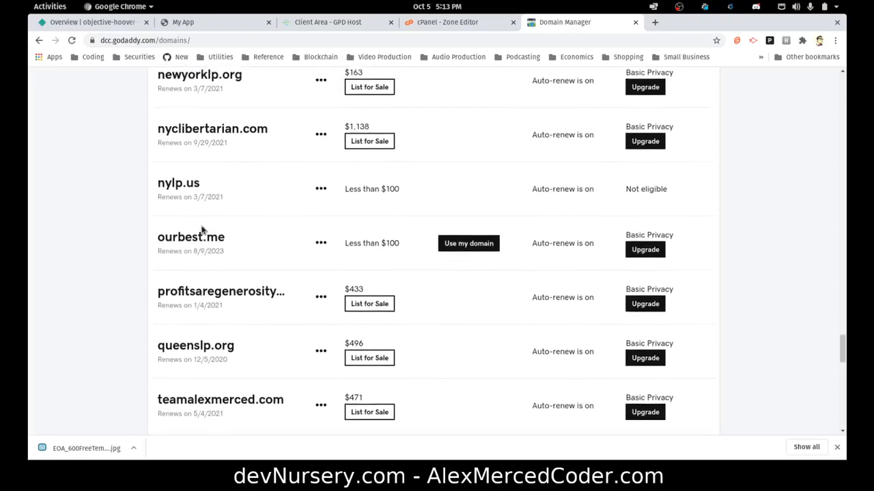
{"action": "scroll", "coordinate": [204, 231], "scroll_direction": "down", "scroll_amount": 7}
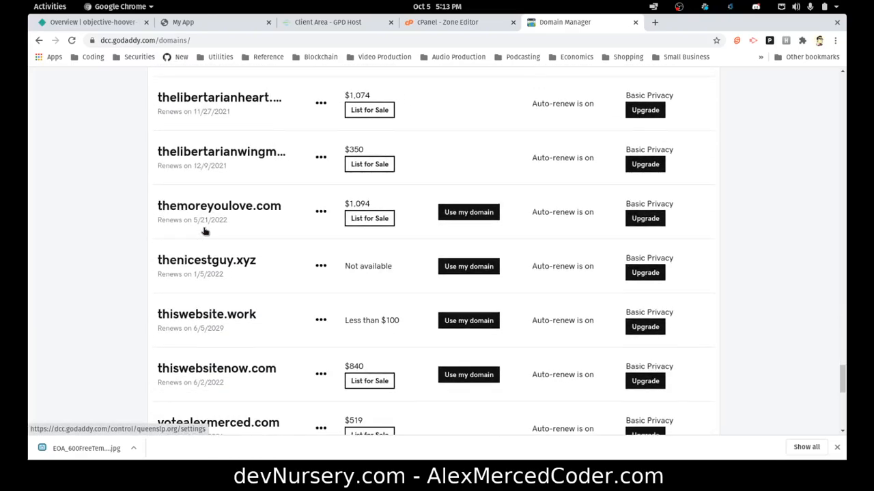
{"action": "scroll", "coordinate": [204, 231], "scroll_direction": "down", "scroll_amount": 2}
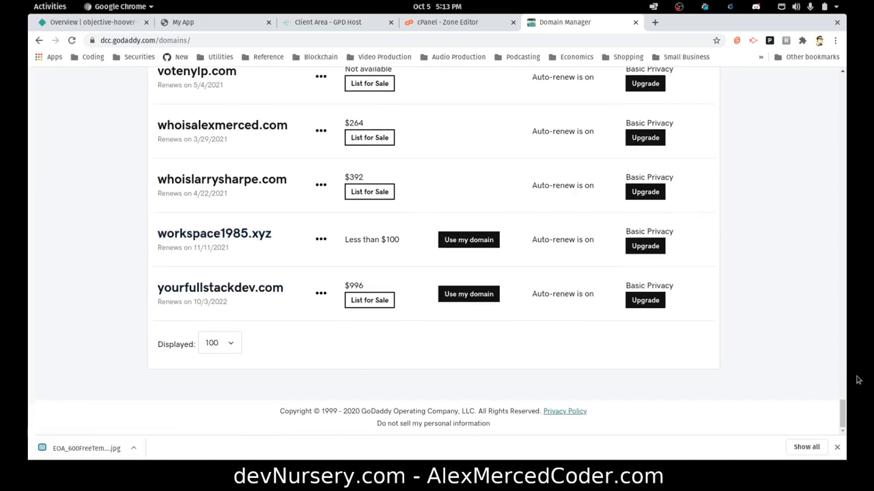
{"action": "left_click", "coordinate": [236, 291]}
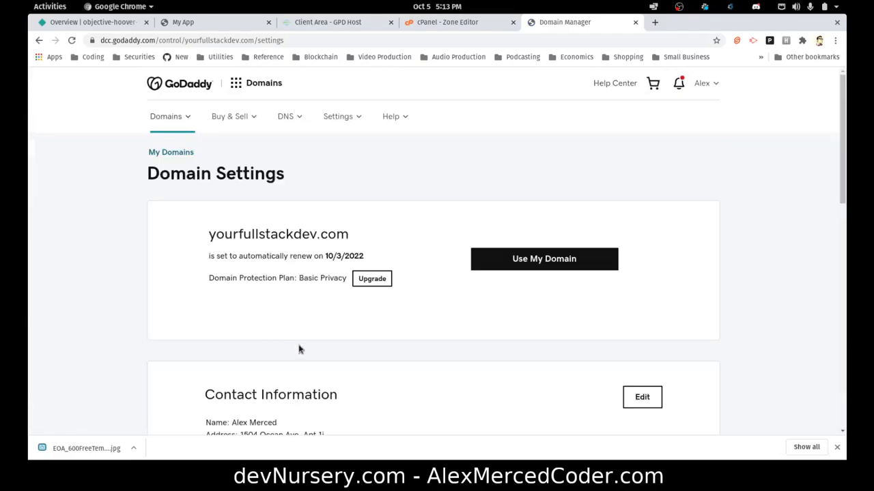
{"action": "scroll", "coordinate": [335, 352], "scroll_direction": "down", "scroll_amount": 3}
{"action": "scroll", "coordinate": [348, 348], "scroll_direction": "up", "scroll_amount": 3}
{"action": "scroll", "coordinate": [351, 348], "scroll_direction": "down", "scroll_amount": 10}
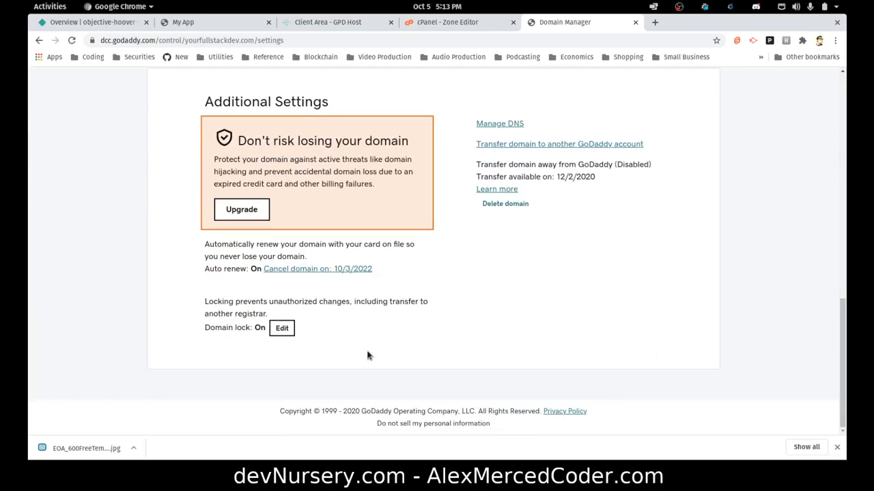
{"action": "scroll", "coordinate": [318, 330], "scroll_direction": "up", "scroll_amount": 10}
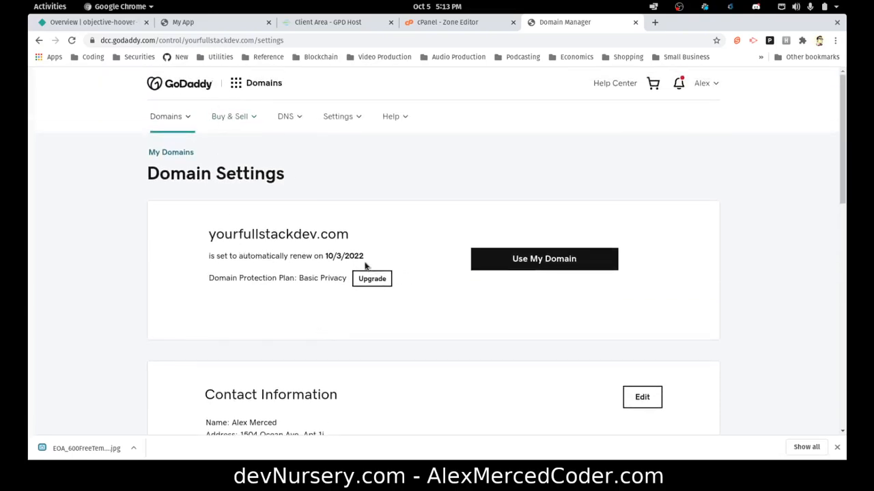
{"action": "left_click", "coordinate": [500, 261]}
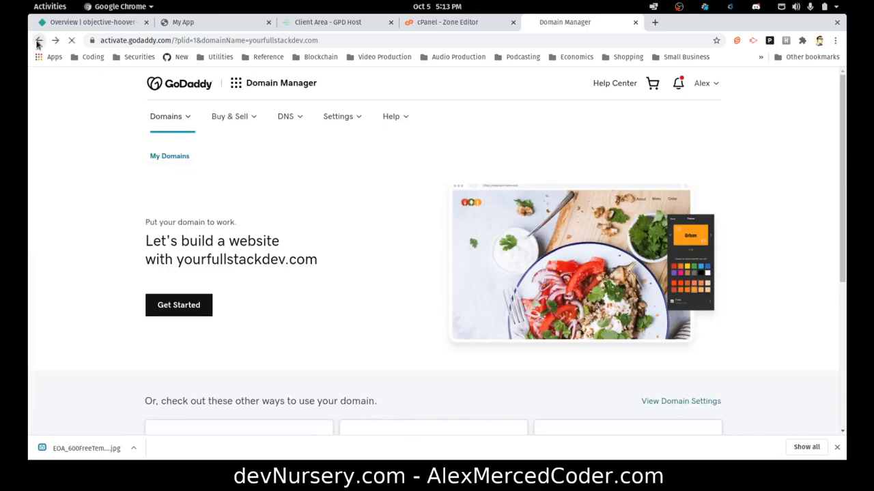
{"action": "left_click", "coordinate": [39, 41]}
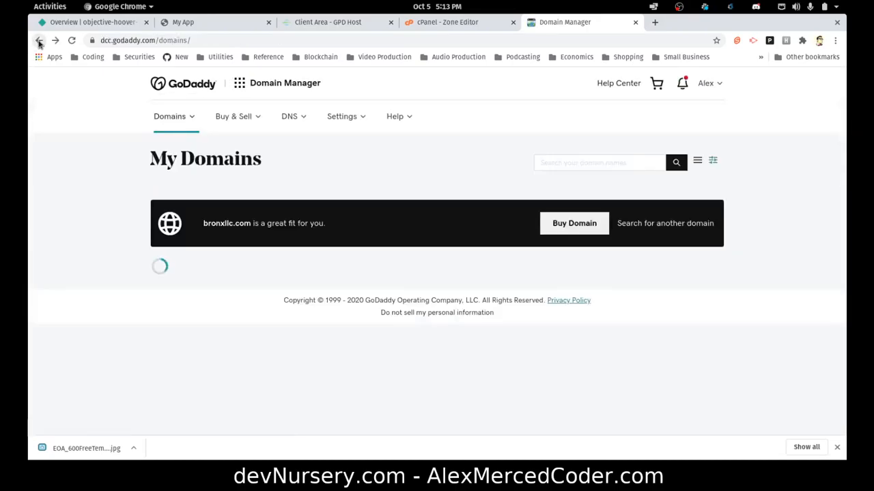
{"action": "scroll", "coordinate": [345, 275], "scroll_direction": "down", "scroll_amount": 2}
{"action": "scroll", "coordinate": [345, 276], "scroll_direction": "down", "scroll_amount": 20}
Open DNS management for yourfullstackdev.com and start a new DNS record.
{"action": "left_click", "coordinate": [319, 294]}
{"action": "left_click", "coordinate": [333, 321]}
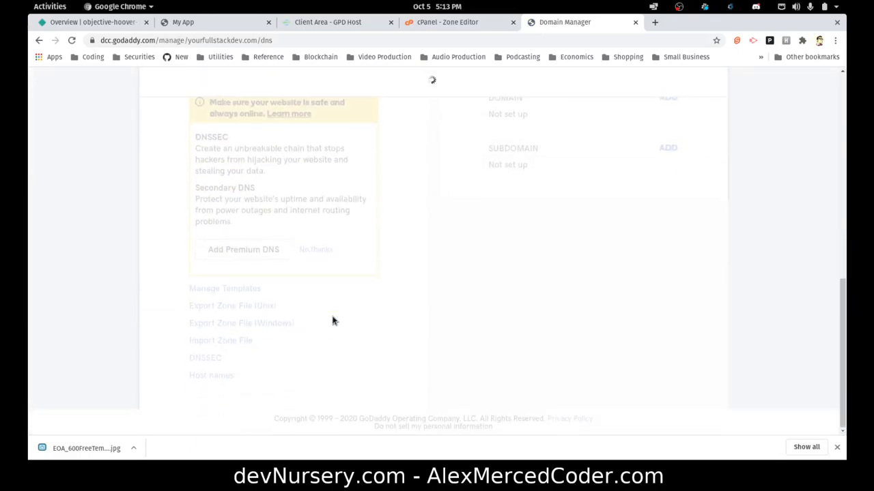
{"action": "scroll", "coordinate": [444, 321], "scroll_direction": "up", "scroll_amount": 10}
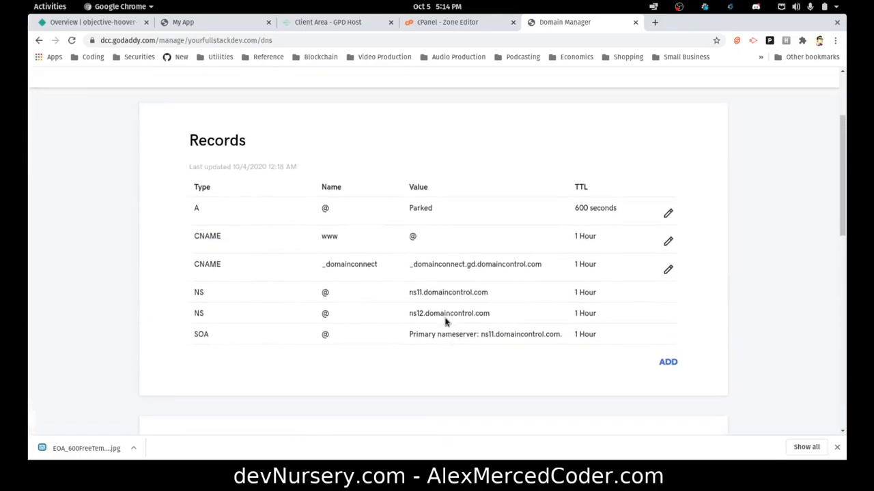
{"action": "scroll", "coordinate": [445, 322], "scroll_direction": "up", "scroll_amount": 1}
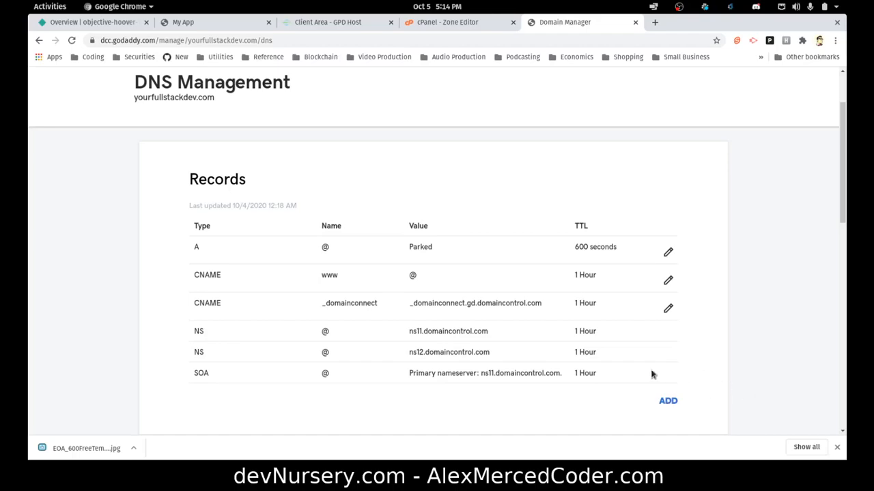
{"action": "left_click", "coordinate": [674, 403]}
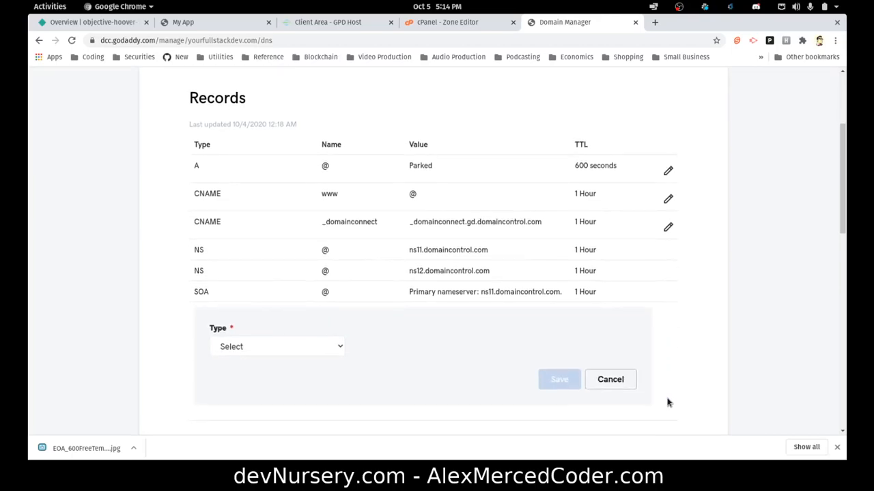
Save an MX record with host @, pointing to smtp.secureserver.net, priority 0.
{"action": "left_click", "coordinate": [313, 348]}
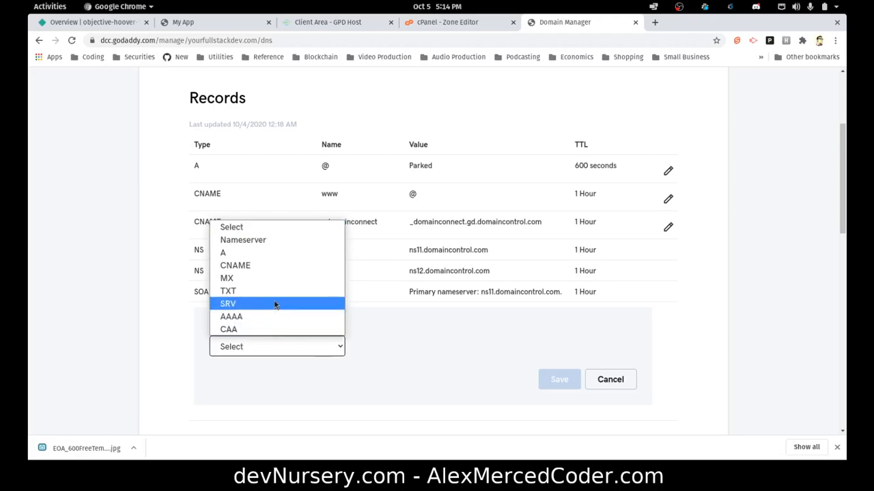
{"action": "left_click", "coordinate": [249, 278]}
{"action": "left_click", "coordinate": [390, 346]}
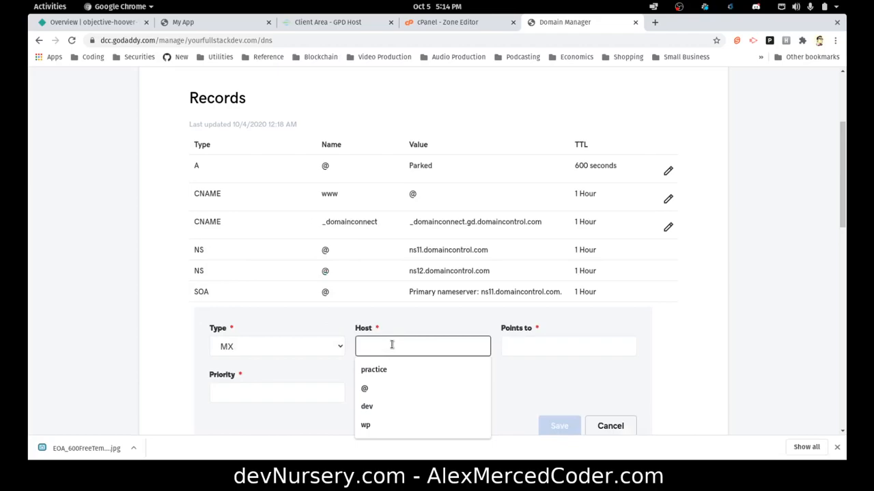
{"action": "type", "text": "@"}
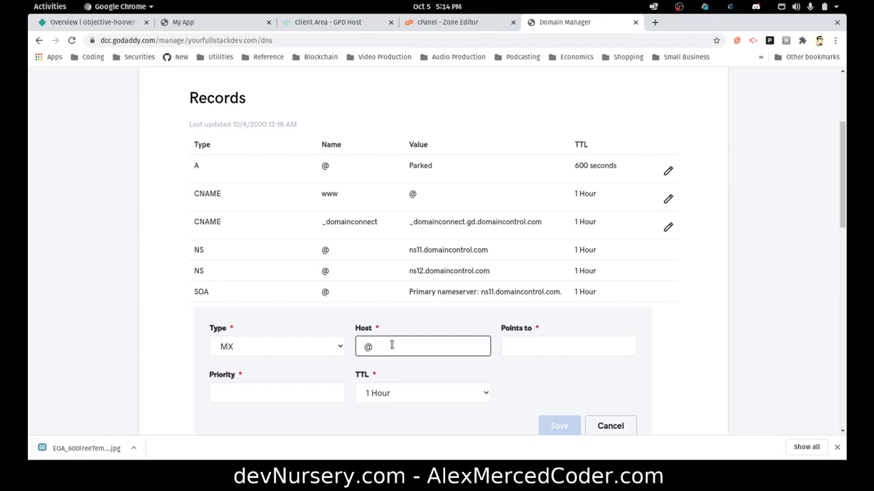
{"action": "left_click", "coordinate": [523, 353]}
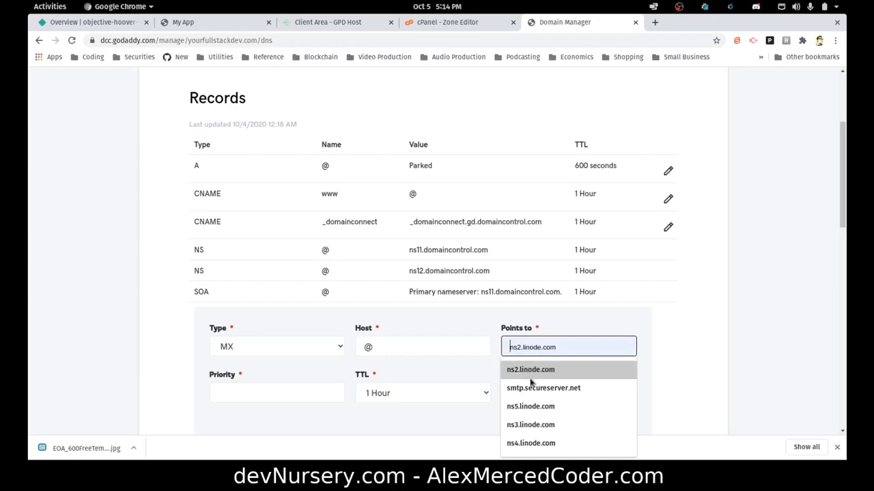
{"action": "left_click", "coordinate": [529, 388]}
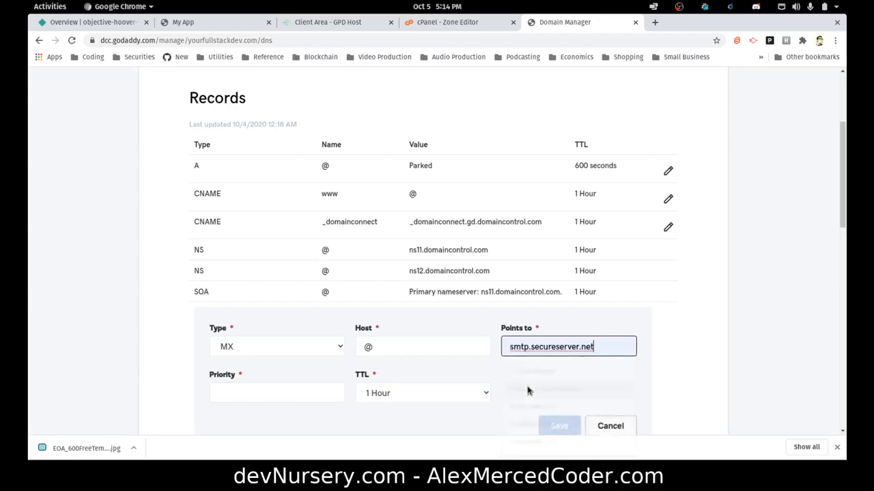
{"action": "left_click_drag", "start_coordinate": [599, 350], "coordinate": [499, 347]}
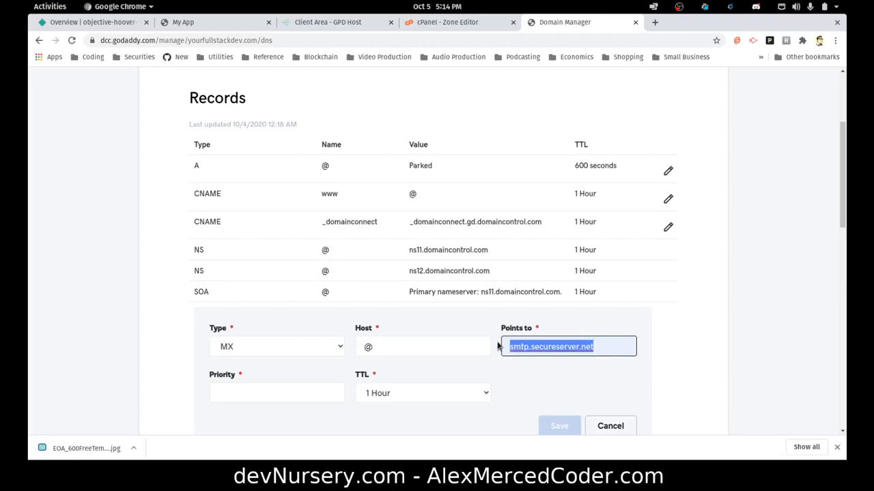
{"action": "left_click", "coordinate": [269, 390]}
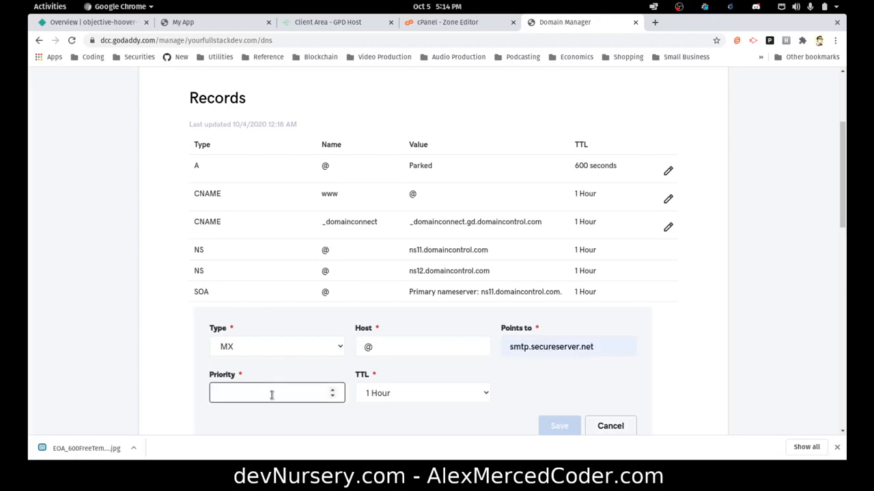
{"action": "type", "text": "0"}
{"action": "left_click", "coordinate": [559, 398]}
{"action": "scroll", "coordinate": [561, 397], "scroll_direction": "down", "scroll_amount": 2}
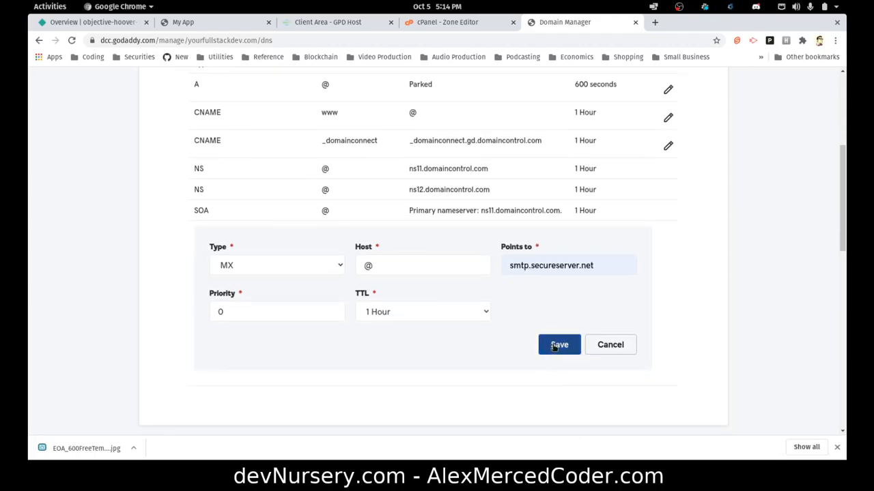
{"action": "left_click", "coordinate": [554, 346]}
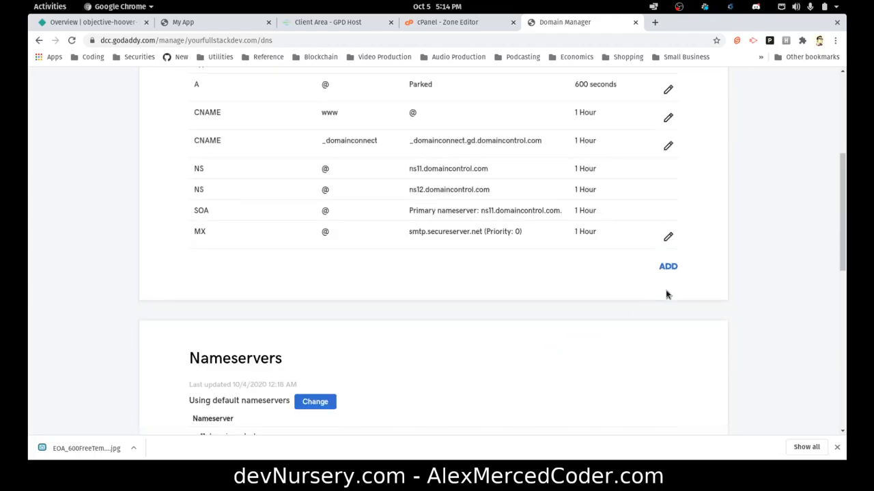
Add and save an MX record for @ pointing to mailstore1.secureserver.net with priority 10.
{"action": "left_click", "coordinate": [668, 267]}
{"action": "left_click", "coordinate": [290, 301]}
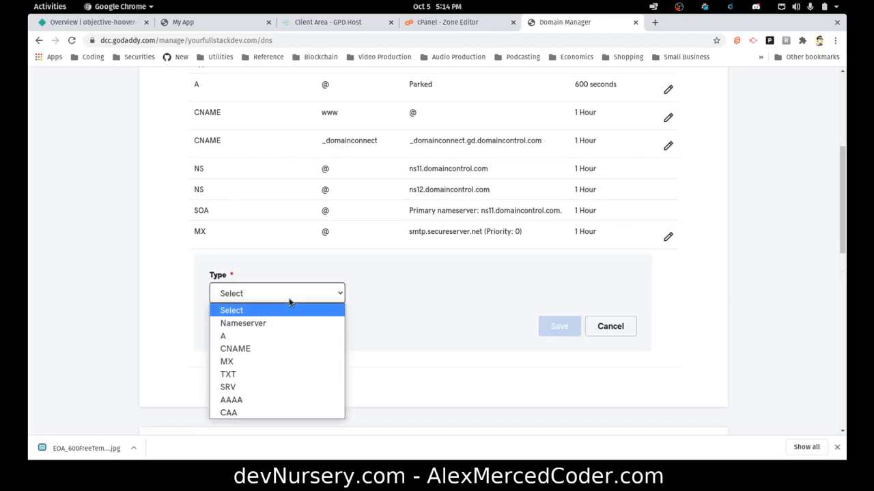
{"action": "left_click", "coordinate": [281, 361]}
{"action": "left_click", "coordinate": [394, 299]}
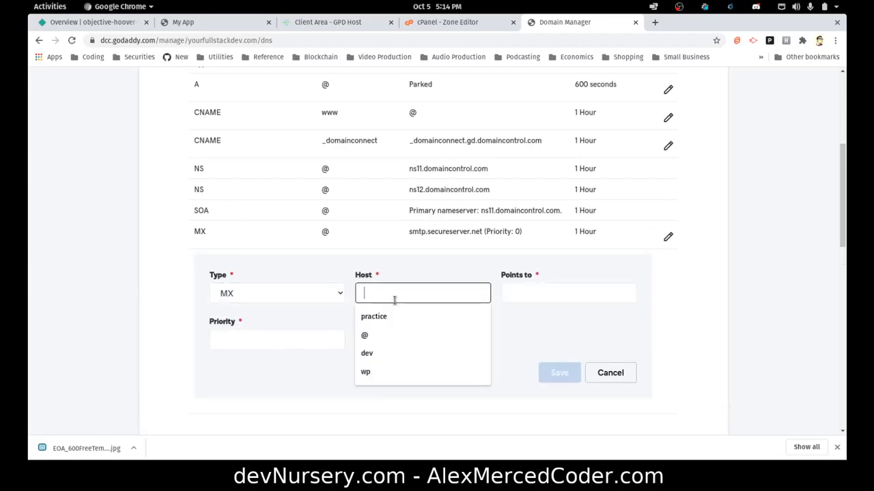
{"action": "left_click", "coordinate": [364, 335]}
{"action": "left_click", "coordinate": [536, 293]}
{"action": "type", "text": "mai"}
{"action": "type", "text": "lstore"}
{"action": "type", "text": "1.servuer"}
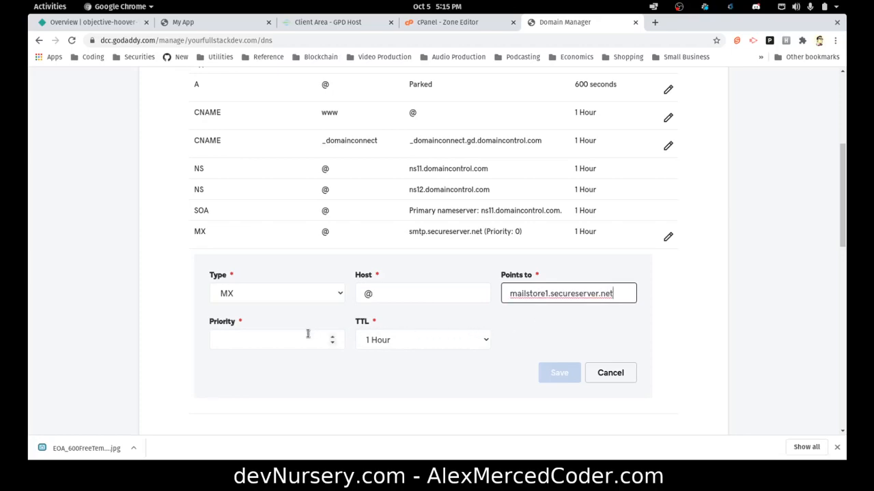
{"action": "left_click", "coordinate": [274, 339]}
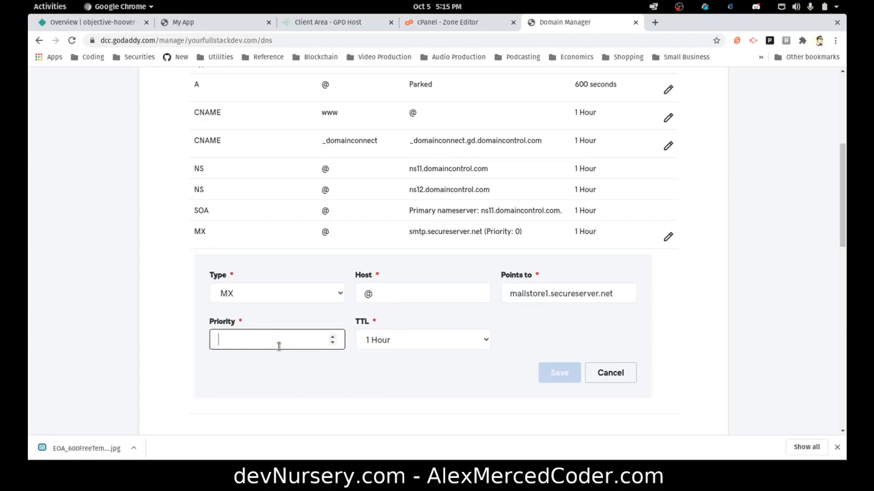
{"action": "type", "text": "10"}
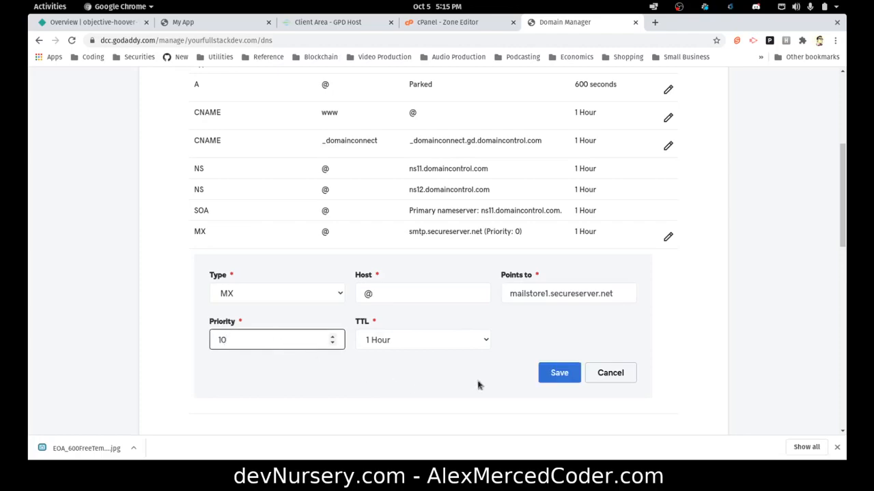
{"action": "left_click", "coordinate": [559, 373]}
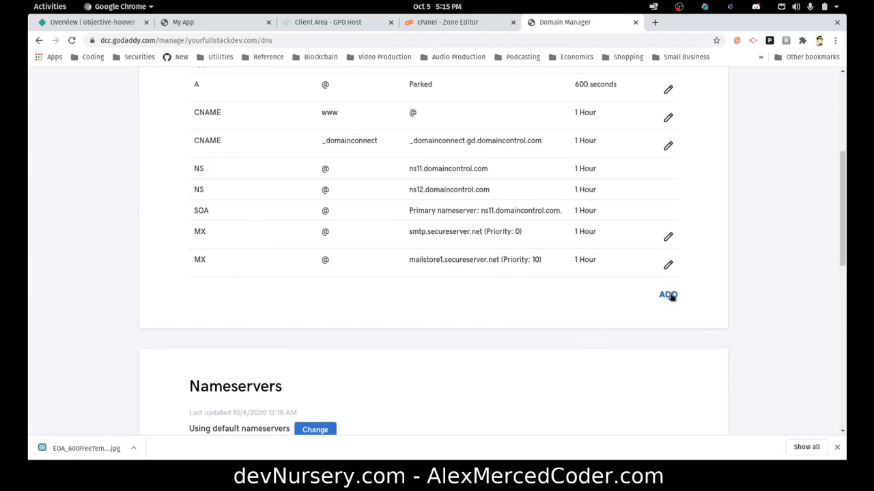
Open the objective-hoover-12c617 site's domain settings and start adding a custom domain.
{"action": "left_click", "coordinate": [100, 22]}
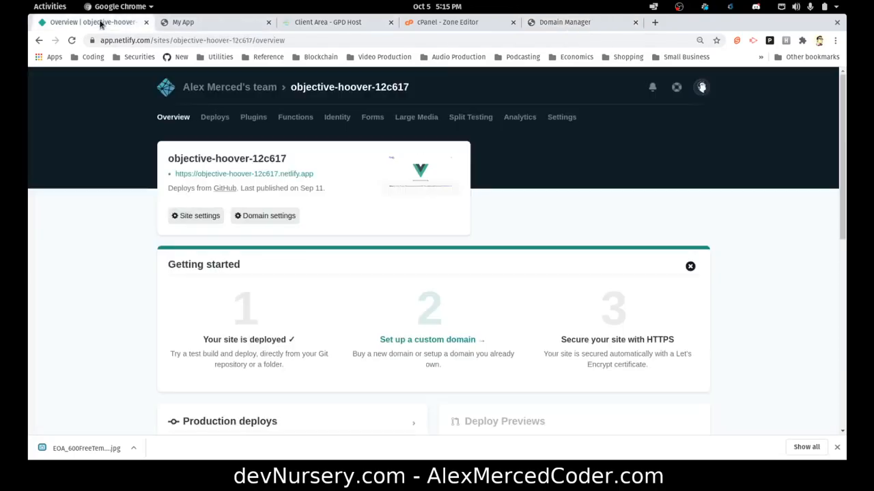
{"action": "left_click", "coordinate": [264, 216]}
{"action": "scroll", "coordinate": [327, 346], "scroll_direction": "down", "scroll_amount": 1}
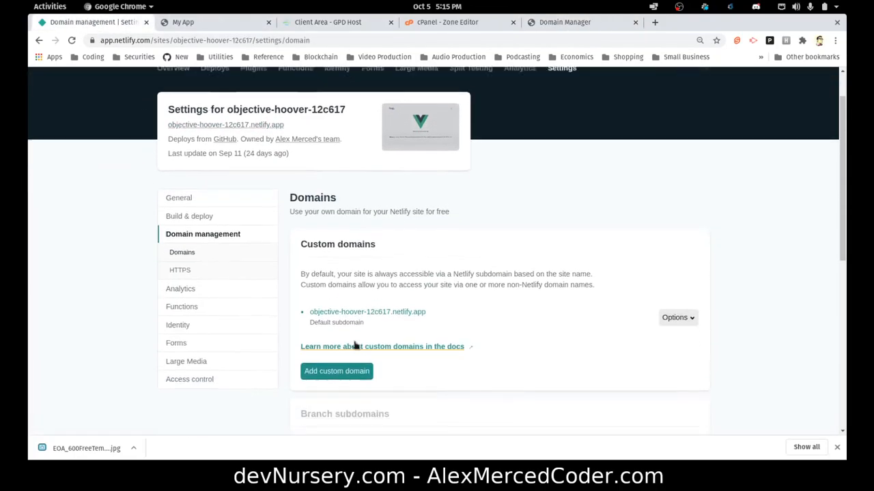
{"action": "left_click", "coordinate": [344, 367]}
Enter and verify mysupertest.yourfullstackdev.com, confirming it as the site's custom domain.
{"action": "left_click", "coordinate": [329, 273]}
{"action": "type", "text": "mysupertest.yourfullstackdev.com"}
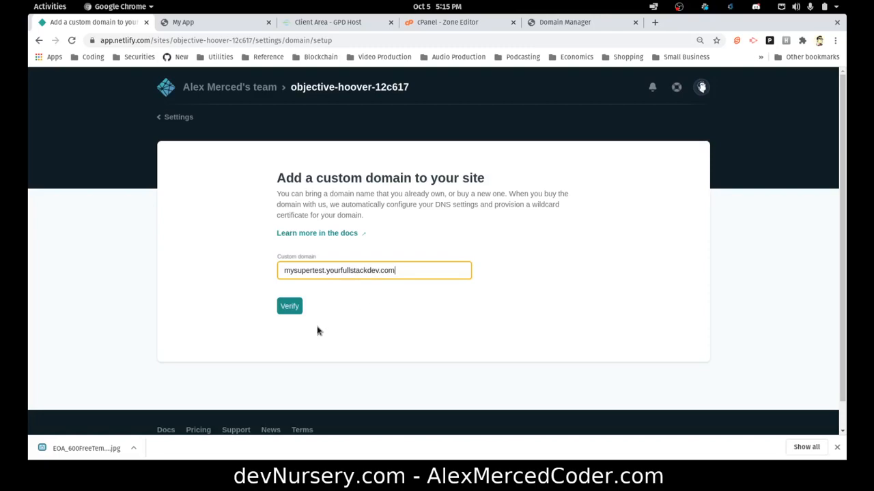
{"action": "left_click", "coordinate": [287, 312]}
{"action": "left_click", "coordinate": [290, 311]}
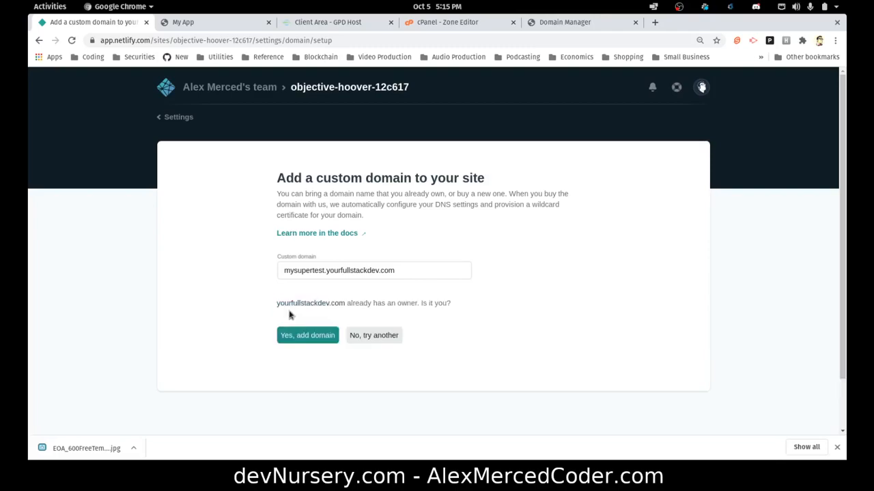
{"action": "left_click", "coordinate": [307, 340]}
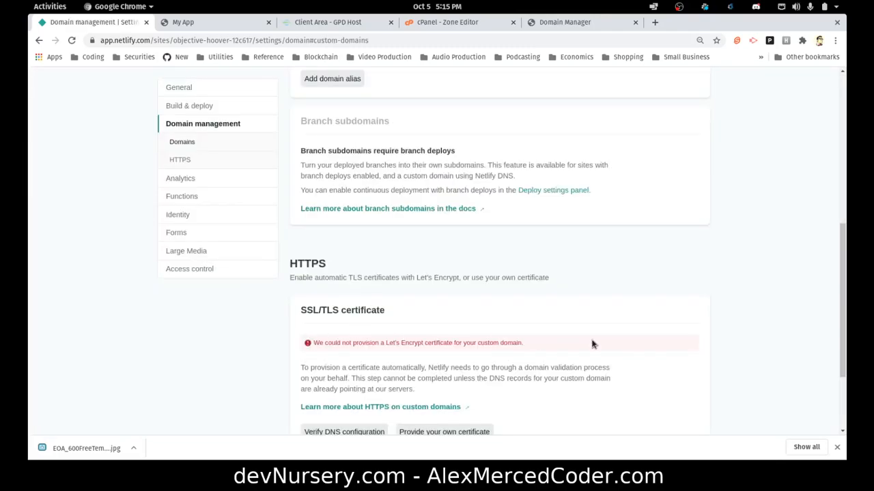
{"action": "scroll", "coordinate": [430, 177], "scroll_direction": "up", "scroll_amount": 3}
{"action": "left_click_drag", "start_coordinate": [441, 113], "coordinate": [308, 113]}
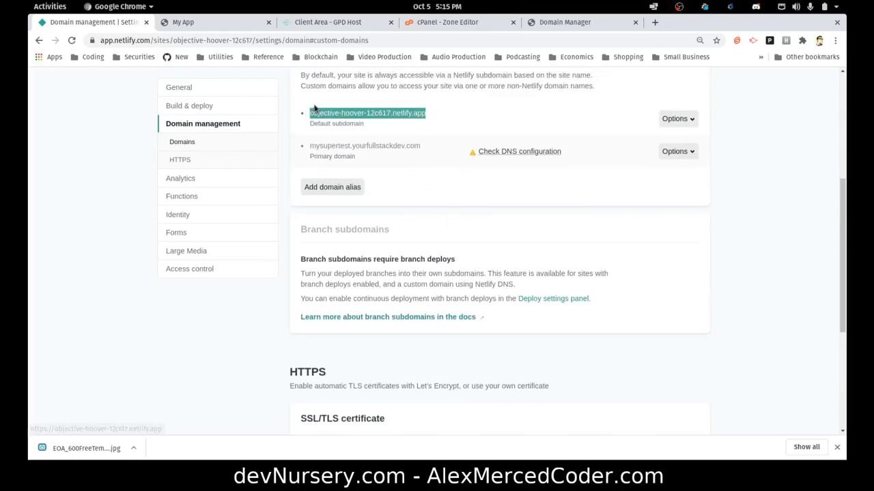
{"action": "left_click", "coordinate": [604, 22]}
Start a new DNS record for yourfullstackdev.com and set its type to CNAME.
{"action": "scroll", "coordinate": [428, 298], "scroll_direction": "down", "scroll_amount": 5}
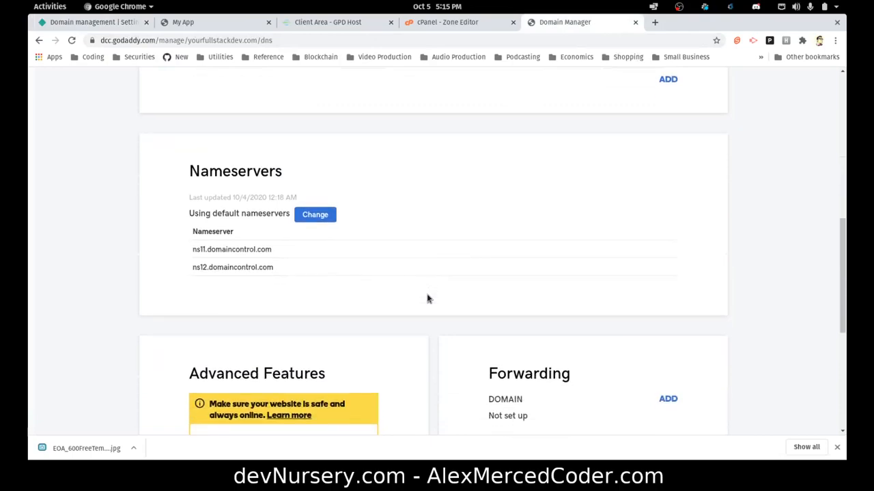
{"action": "scroll", "coordinate": [501, 368], "scroll_direction": "up", "scroll_amount": 3}
{"action": "scroll", "coordinate": [497, 254], "scroll_direction": "down", "scroll_amount": 2}
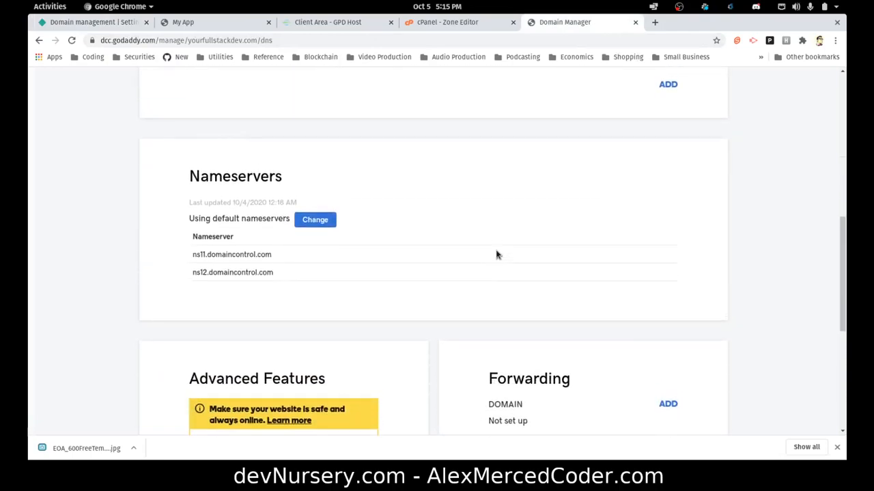
{"action": "scroll", "coordinate": [546, 280], "scroll_direction": "up", "scroll_amount": 8}
{"action": "scroll", "coordinate": [578, 296], "scroll_direction": "down", "scroll_amount": 5}
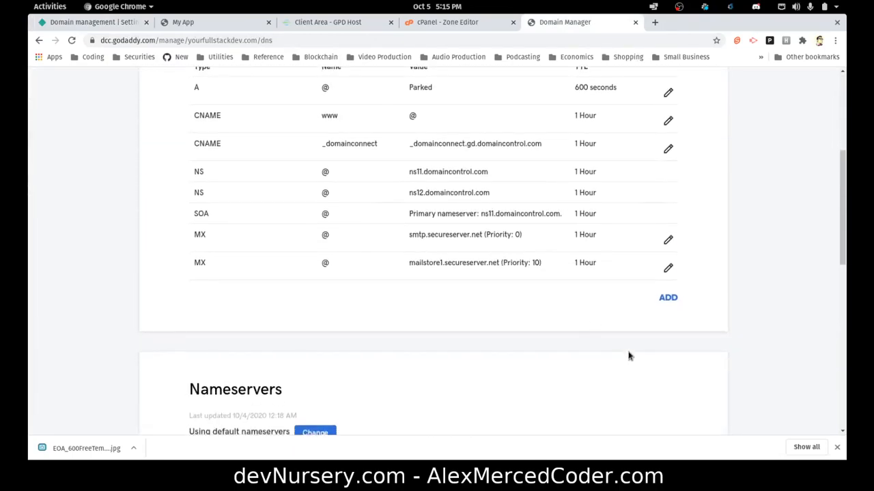
{"action": "left_click", "coordinate": [667, 298]}
{"action": "left_click", "coordinate": [329, 335]}
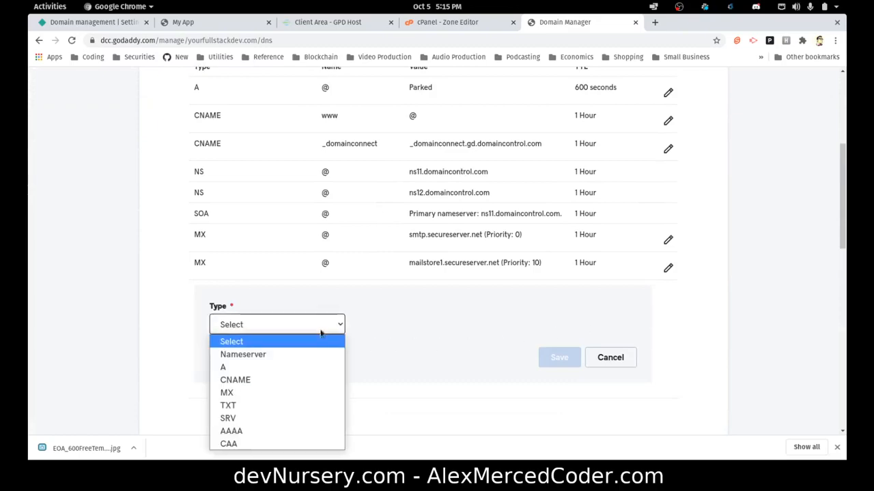
{"action": "left_click", "coordinate": [251, 380]}
Set host mysupertest pointing to objective-hoover-12c617.netlify.app with 1 Hour TTL, and save.
{"action": "left_click", "coordinate": [378, 326]}
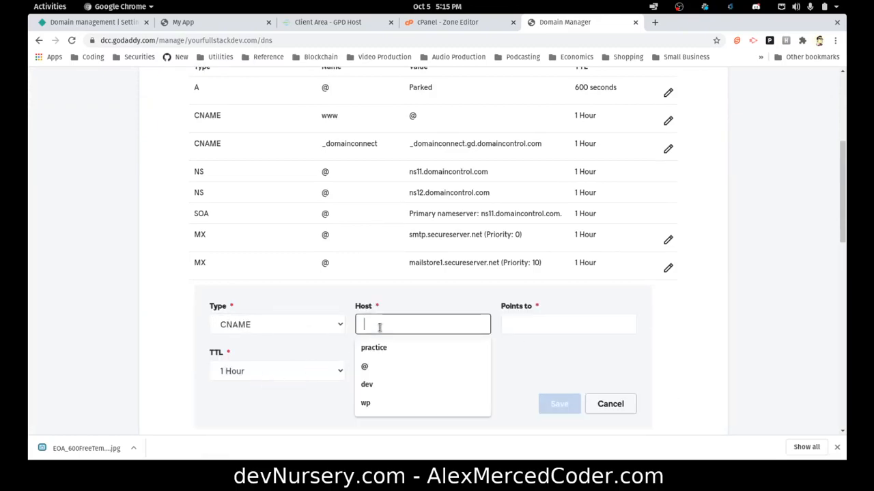
{"action": "type", "text": "mysuper"}
{"action": "type", "text": "test"}
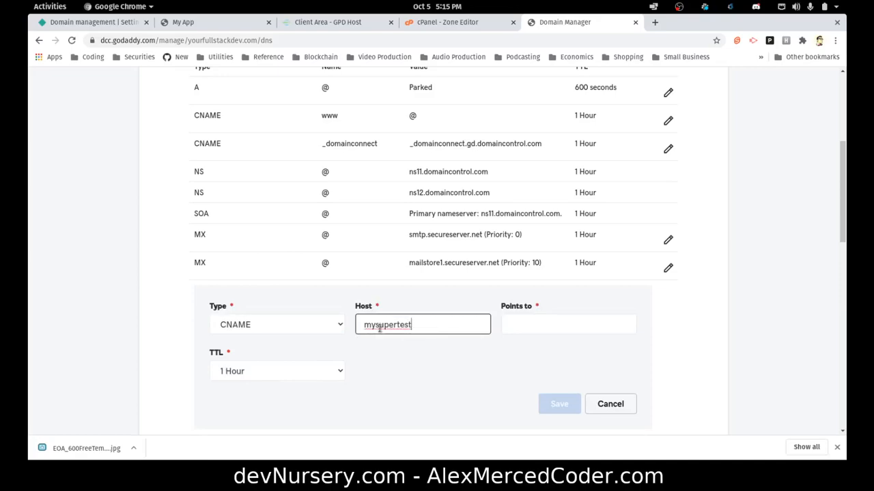
{"action": "left_click", "coordinate": [518, 329]}
{"action": "key", "text": "ctrl+v"}
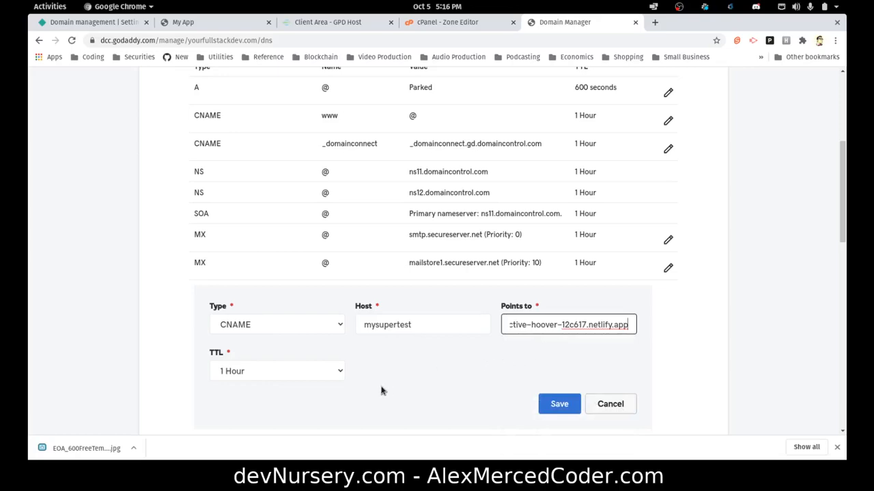
{"action": "left_click", "coordinate": [557, 405]}
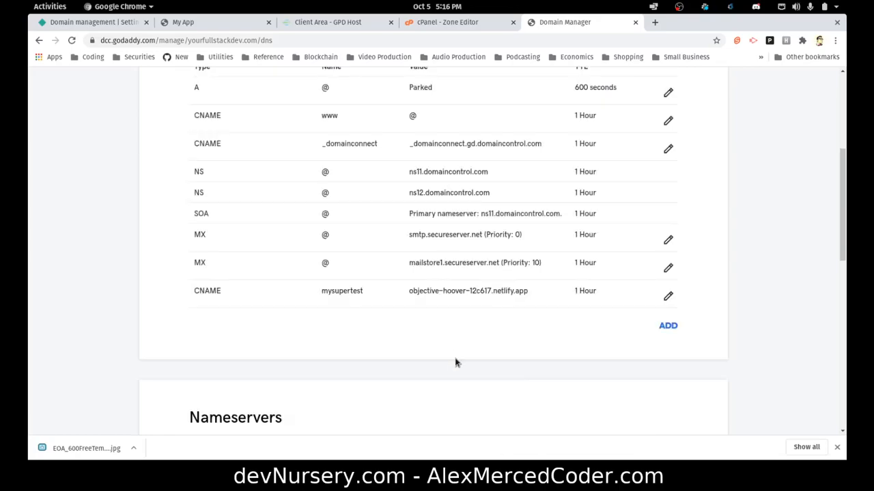
{"action": "scroll", "coordinate": [451, 351], "scroll_direction": "down", "scroll_amount": 6}
{"action": "scroll", "coordinate": [716, 358], "scroll_direction": "up", "scroll_amount": 2}
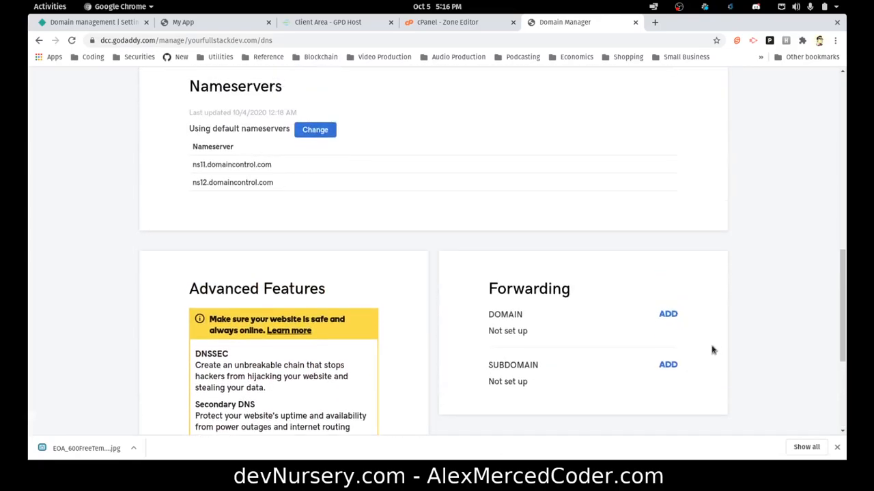
{"action": "left_click", "coordinate": [665, 315]}
{"action": "left_click", "coordinate": [612, 363]}
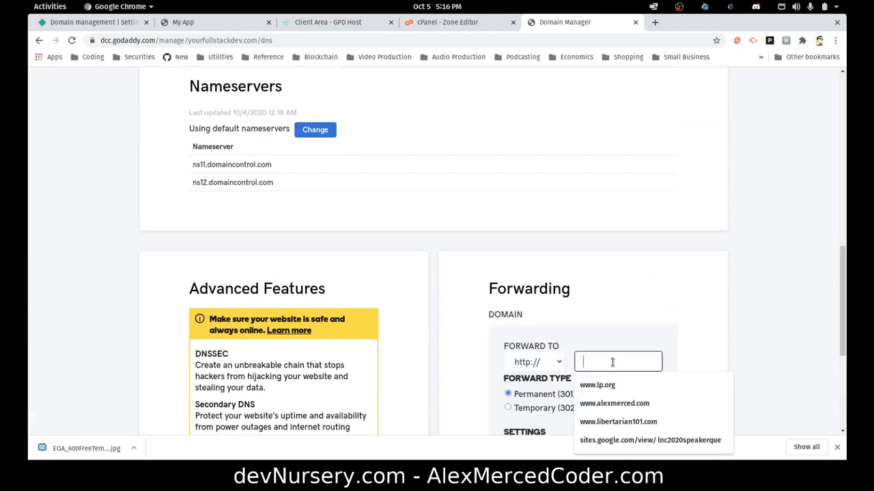
{"action": "type", "text": "www.dev"}
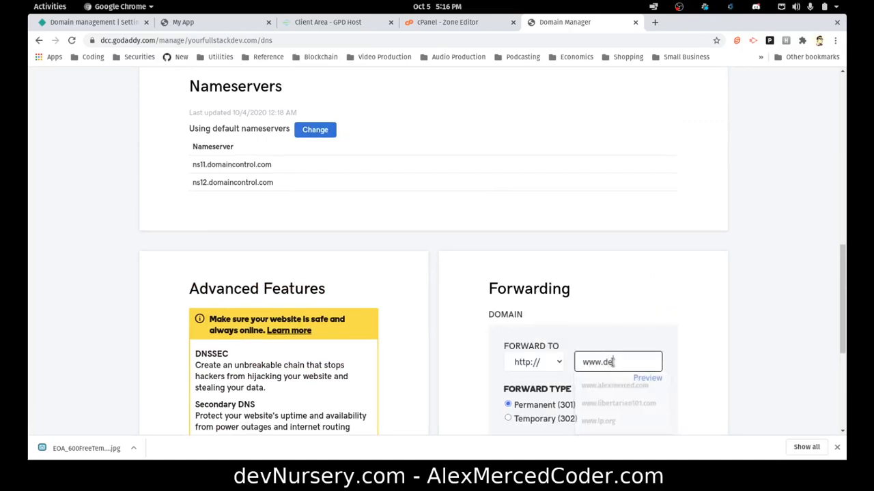
{"action": "type", "text": "Nursery.com"}
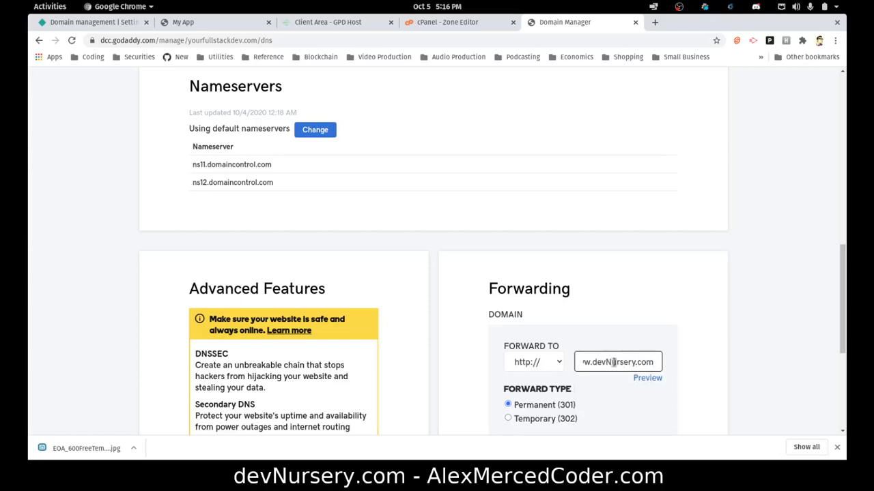
{"action": "scroll", "coordinate": [613, 362], "scroll_direction": "down", "scroll_amount": 4}
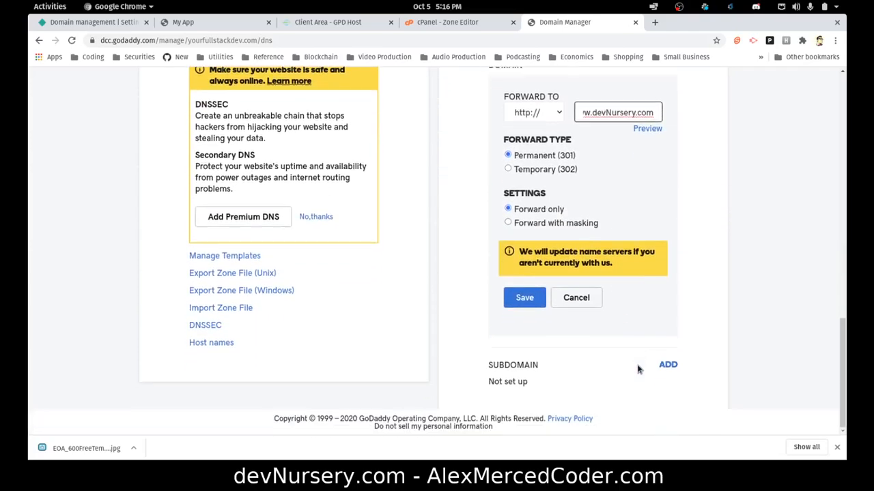
{"action": "scroll", "coordinate": [638, 171], "scroll_direction": "up", "scroll_amount": 3}
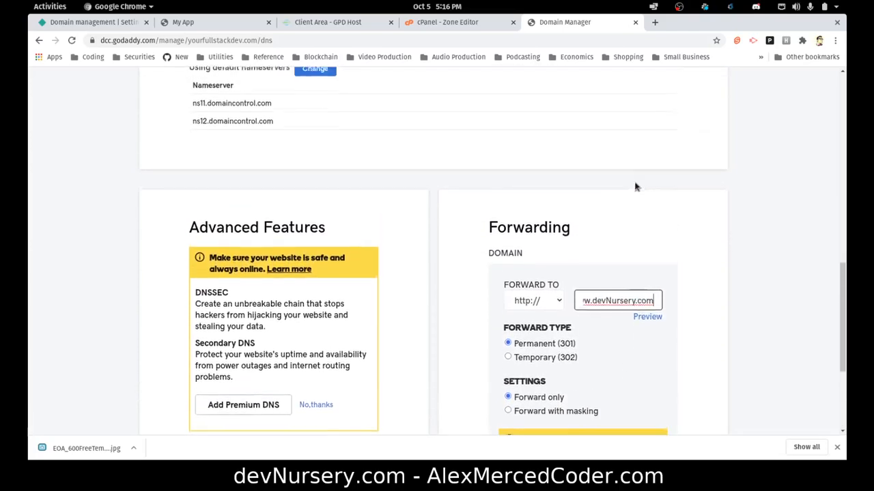
{"action": "scroll", "coordinate": [634, 185], "scroll_direction": "down", "scroll_amount": 3}
{"action": "left_click", "coordinate": [522, 295]}
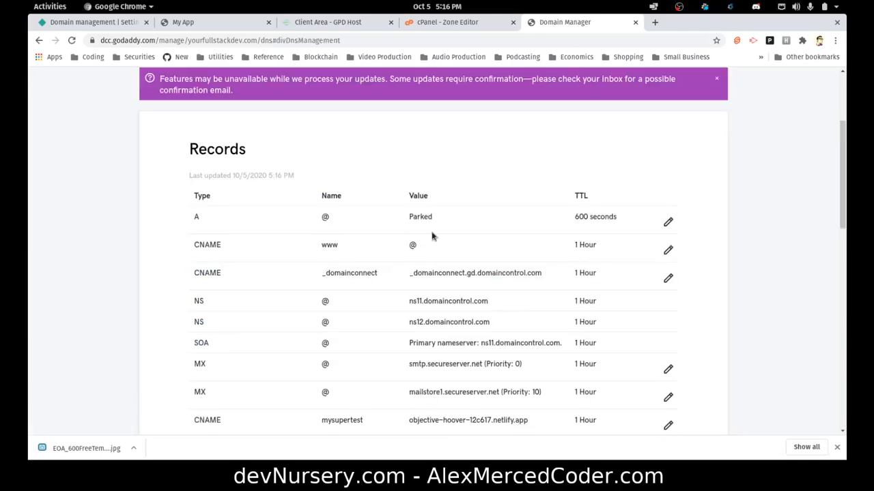
{"action": "left_click", "coordinate": [715, 85]}
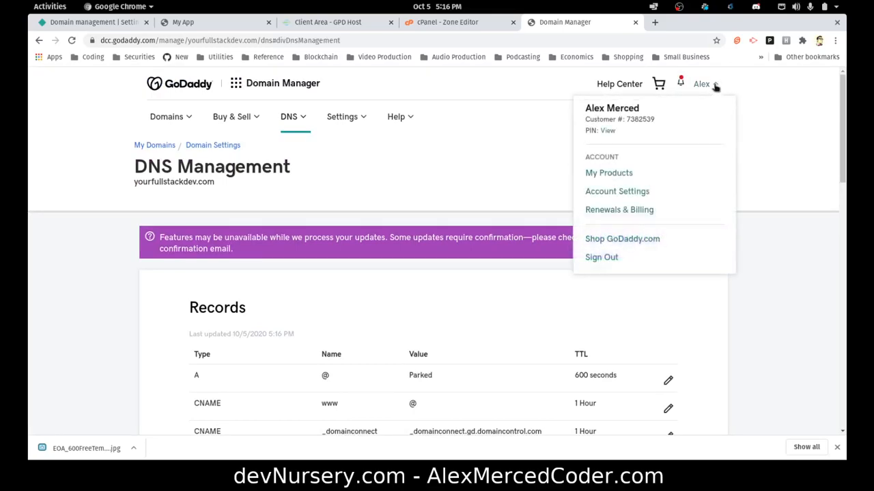
Go to My Products from the GoDaddy account menu.
{"action": "left_click", "coordinate": [444, 162]}
{"action": "left_click", "coordinate": [693, 82]}
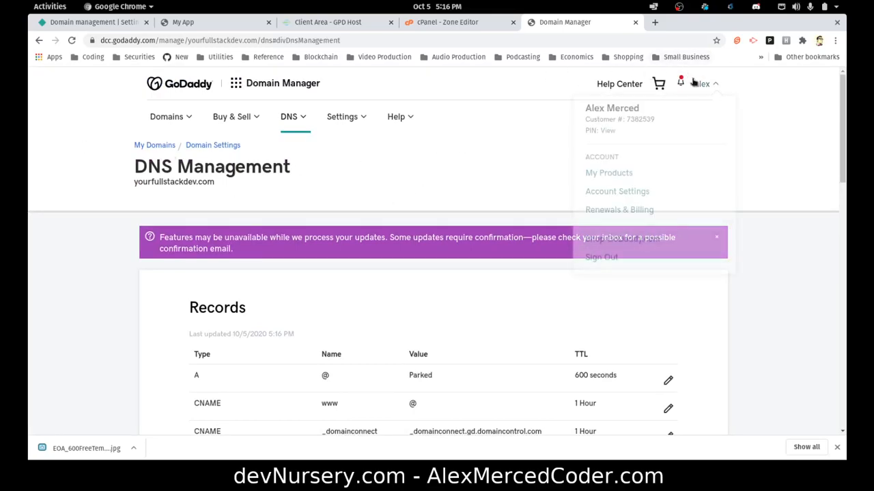
{"action": "left_click", "coordinate": [610, 175]}
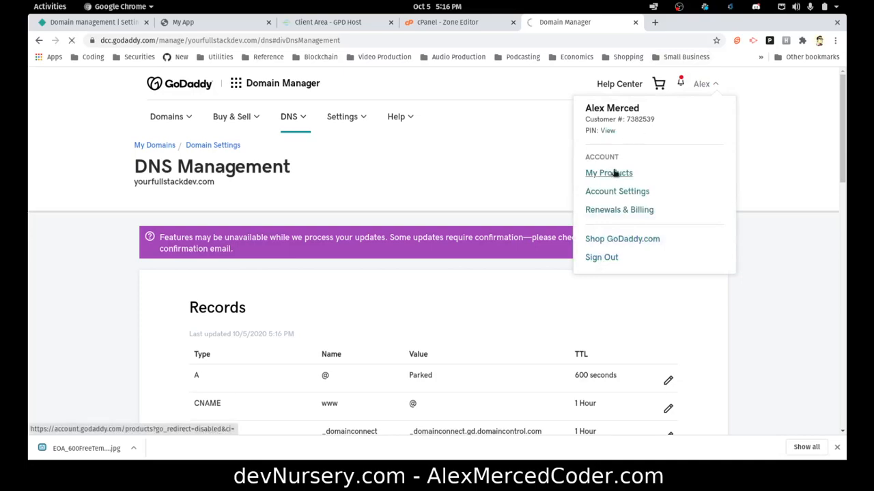
{"action": "scroll", "coordinate": [484, 92], "scroll_direction": "down", "scroll_amount": 3}
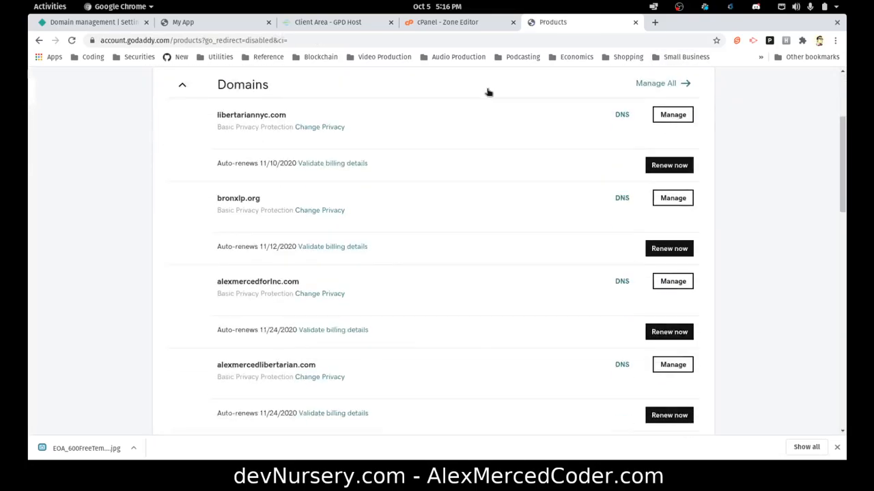
{"action": "scroll", "coordinate": [488, 92], "scroll_direction": "down", "scroll_amount": 15}
{"action": "scroll", "coordinate": [488, 92], "scroll_direction": "up", "scroll_amount": 5}
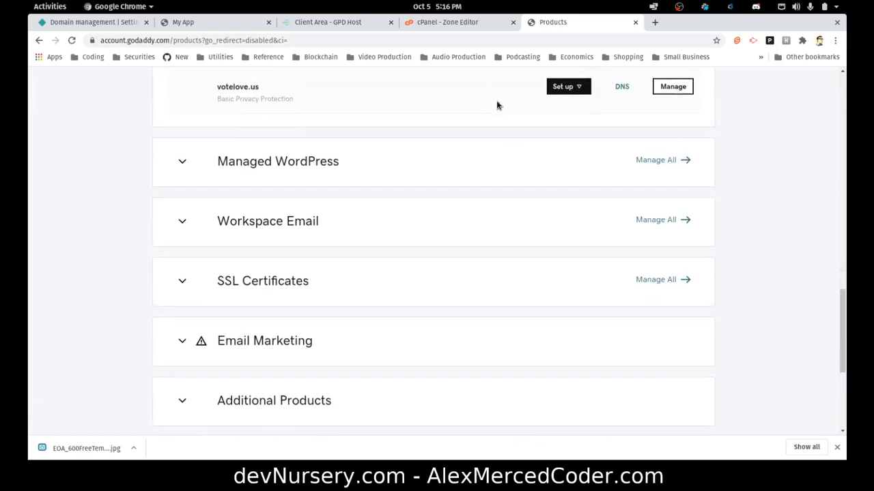
Manage all Workspace Email to view the free forwarding plan's 74 of 100 accounts.
{"action": "left_click", "coordinate": [658, 228]}
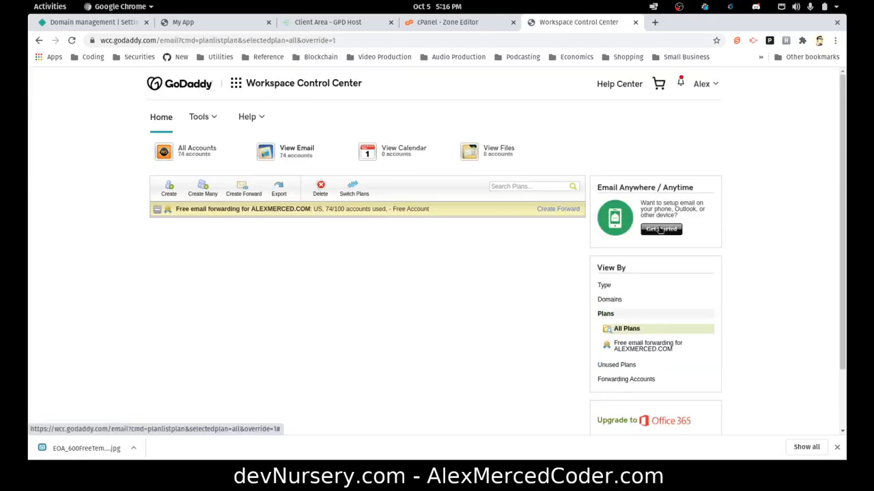
{"action": "scroll", "coordinate": [539, 216], "scroll_direction": "down", "scroll_amount": 3}
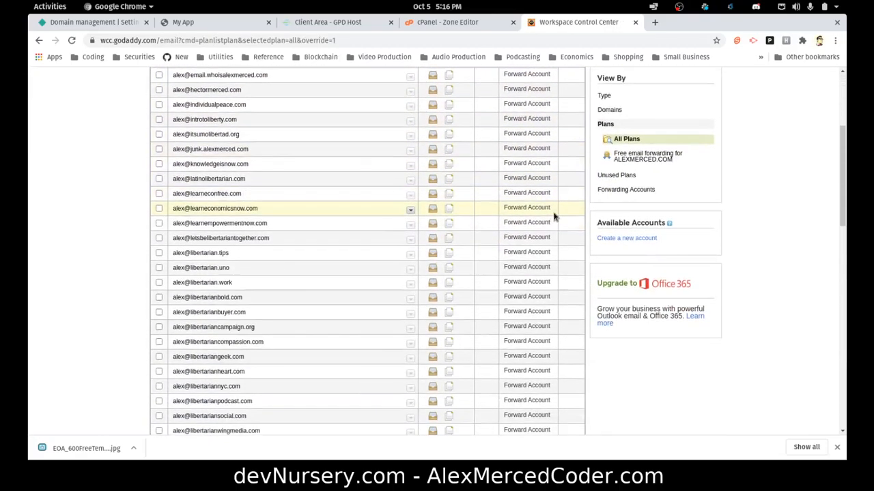
{"action": "scroll", "coordinate": [618, 240], "scroll_direction": "up", "scroll_amount": 2}
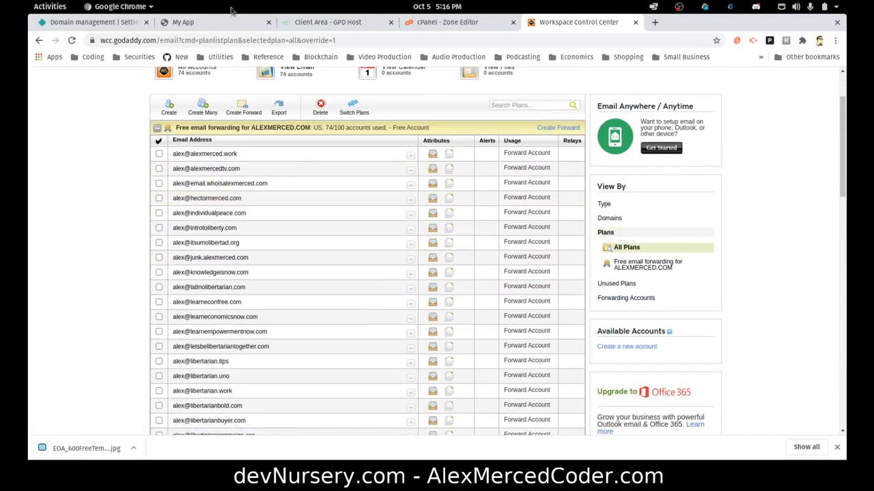
{"action": "scroll", "coordinate": [323, 224], "scroll_direction": "up", "scroll_amount": 2}
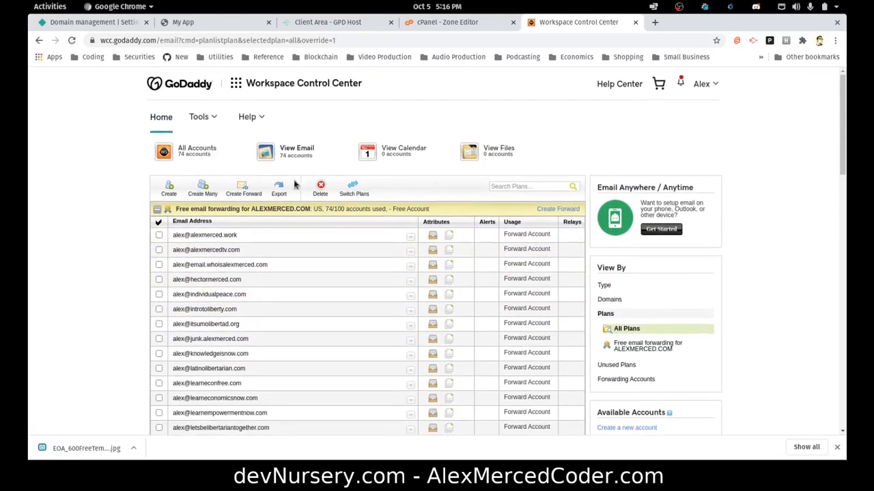
{"action": "scroll", "coordinate": [293, 113], "scroll_direction": "down", "scroll_amount": 1}
{"action": "right_click", "coordinate": [298, 125]}
{"action": "left_click", "coordinate": [140, 116]}
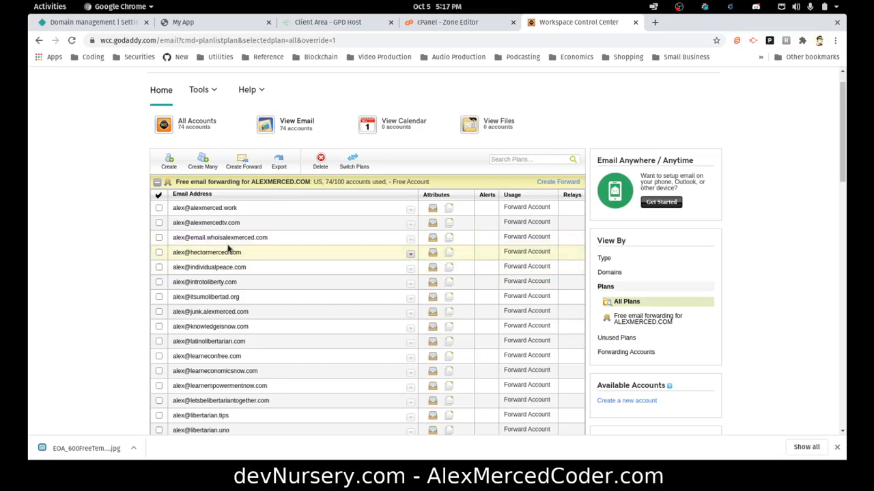
Create a catch-all forward from a yourfullstackdev.com address to the user's Gmail inbox.
{"action": "left_click", "coordinate": [242, 161]}
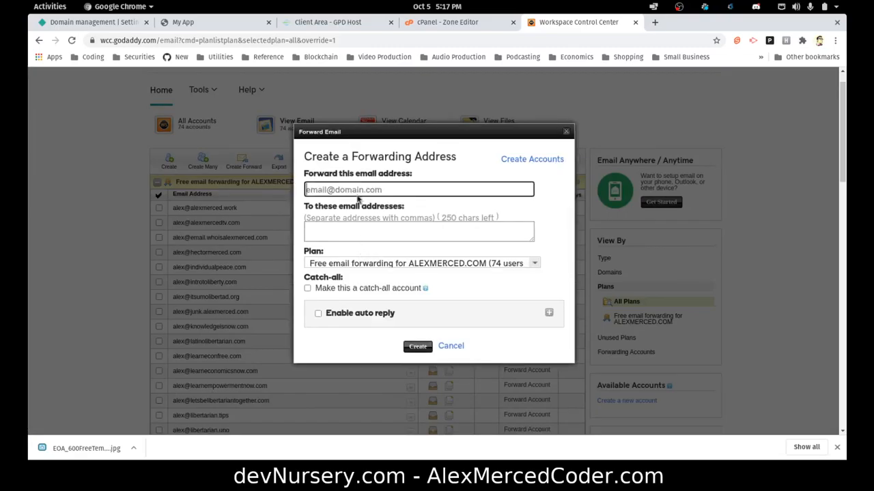
{"action": "left_click", "coordinate": [355, 189]}
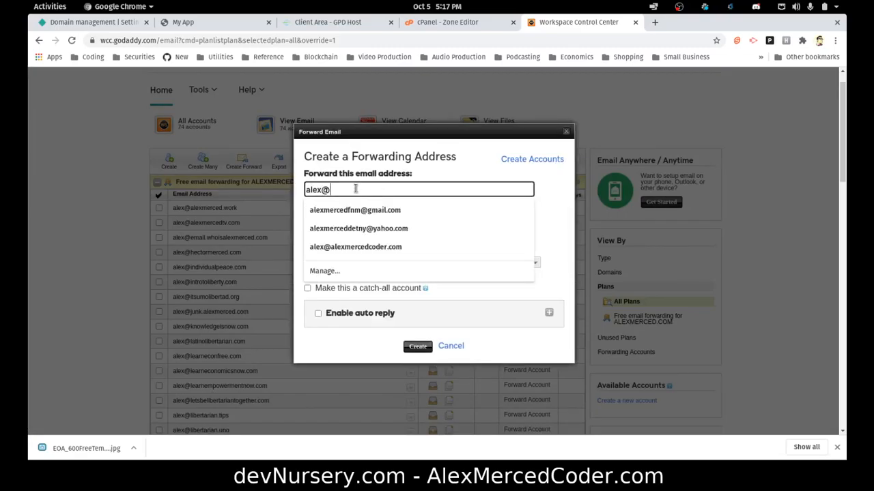
{"action": "key", "text": "Down"}
{"action": "key", "text": "Return"}
{"action": "left_click", "coordinate": [355, 228]}
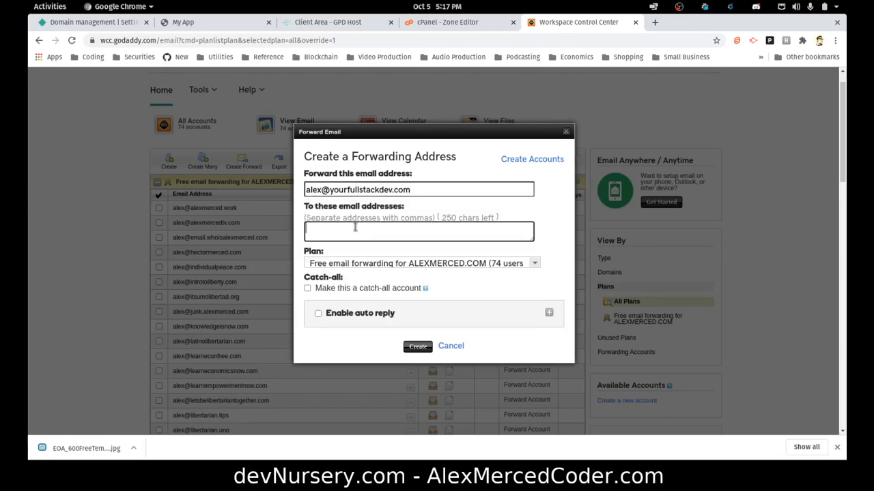
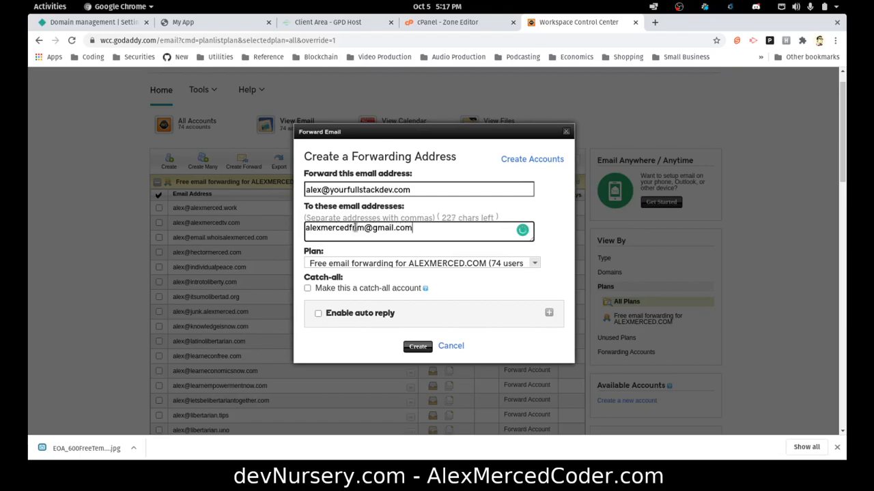
{"action": "left_click", "coordinate": [391, 292]}
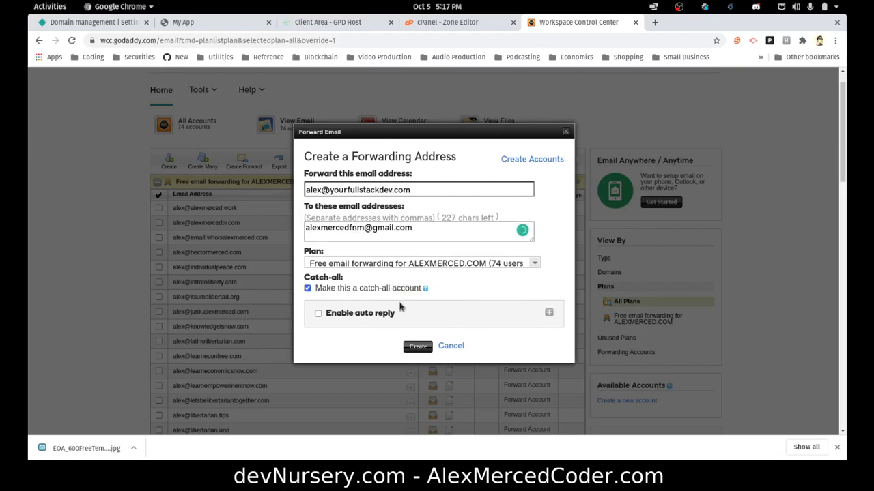
{"action": "left_click", "coordinate": [417, 346]}
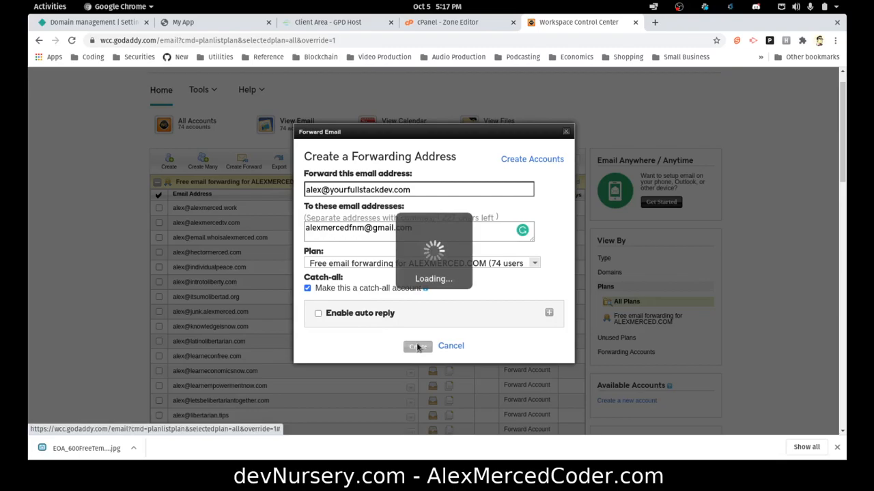
Show the Unused Plans list, confirming no free account remains unset.
{"action": "scroll", "coordinate": [707, 297], "scroll_direction": "down", "scroll_amount": 2}
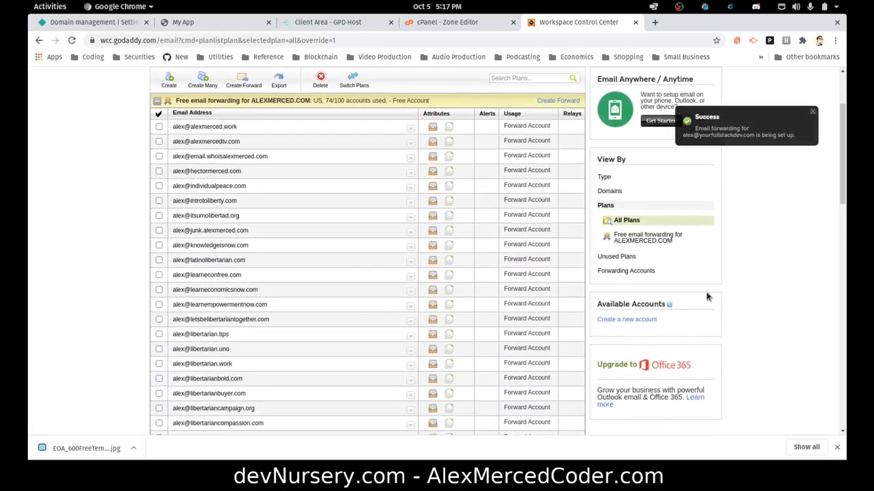
{"action": "left_click", "coordinate": [627, 257]}
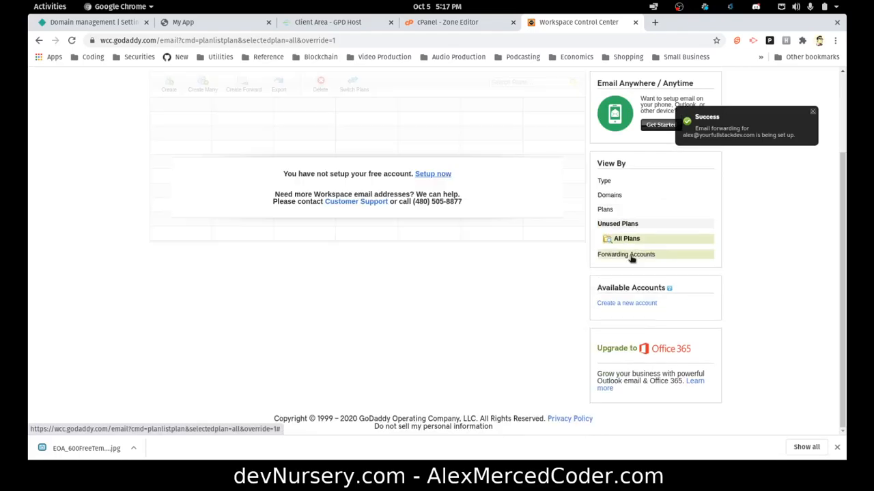
{"action": "scroll", "coordinate": [437, 246], "scroll_direction": "up", "scroll_amount": 2}
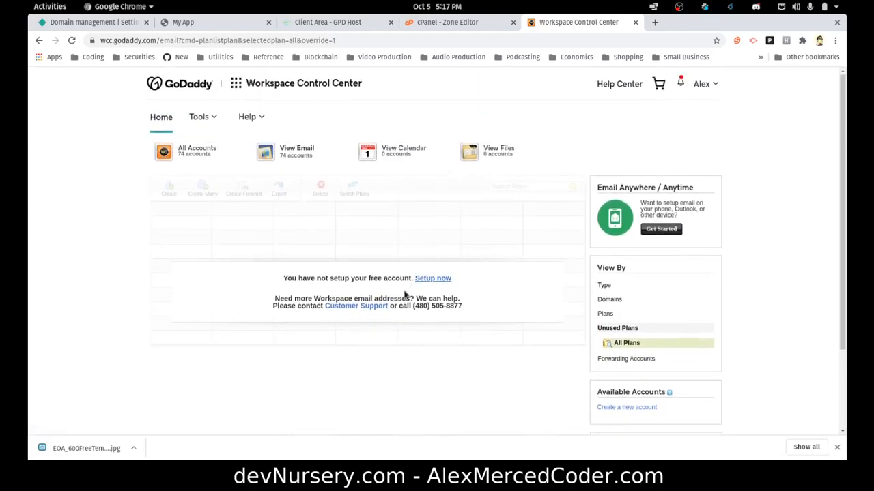
{"action": "scroll", "coordinate": [364, 301], "scroll_direction": "down", "scroll_amount": 1}
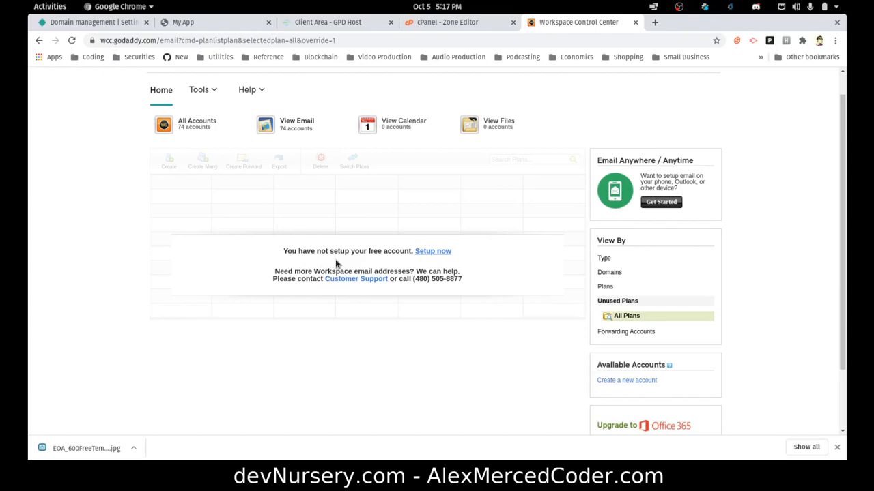
{"action": "scroll", "coordinate": [402, 277], "scroll_direction": "down", "scroll_amount": 1}
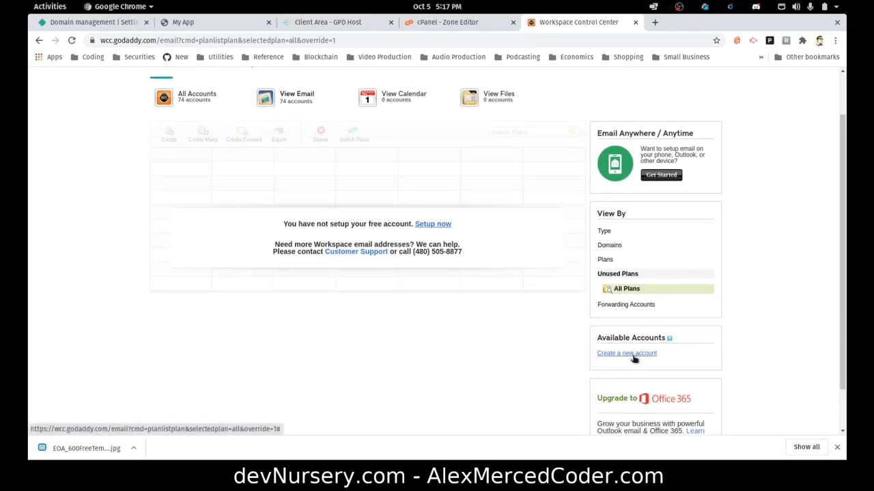
{"action": "scroll", "coordinate": [634, 359], "scroll_direction": "down", "scroll_amount": 2}
{"action": "scroll", "coordinate": [619, 343], "scroll_direction": "up", "scroll_amount": 4}
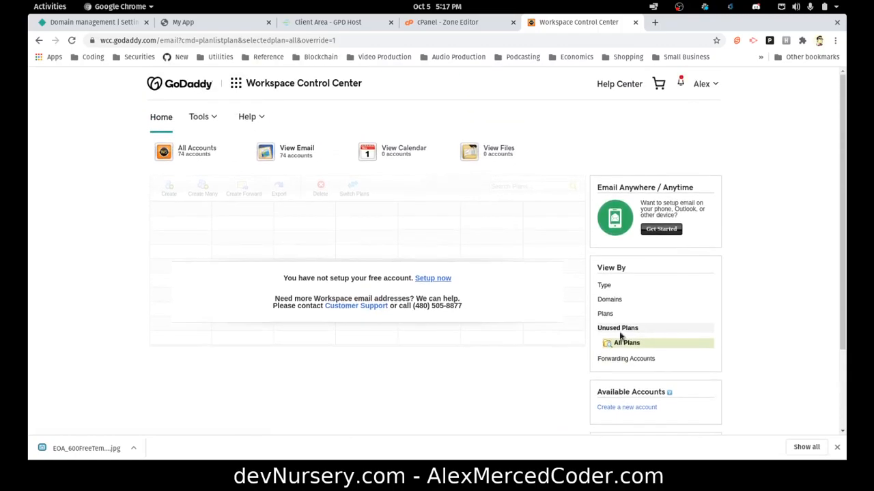
List the email forwarding accounts in Workspace Control Center.
{"action": "left_click", "coordinate": [617, 362]}
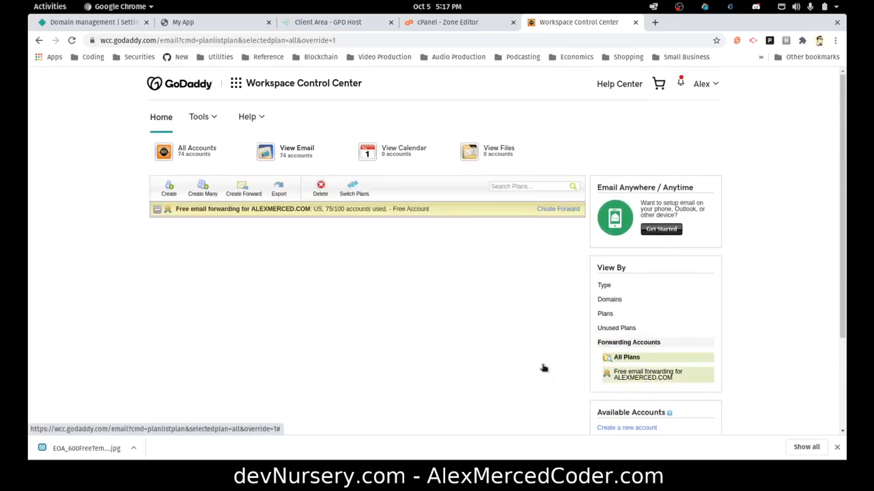
{"action": "scroll", "coordinate": [580, 355], "scroll_direction": "down", "scroll_amount": 1}
{"action": "scroll", "coordinate": [585, 336], "scroll_direction": "down", "scroll_amount": 2}
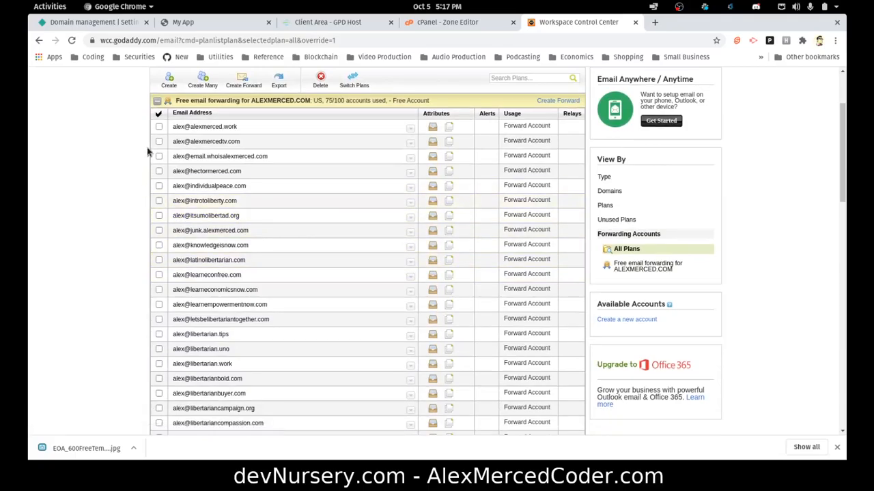
{"action": "scroll", "coordinate": [150, 149], "scroll_direction": "down", "scroll_amount": 12}
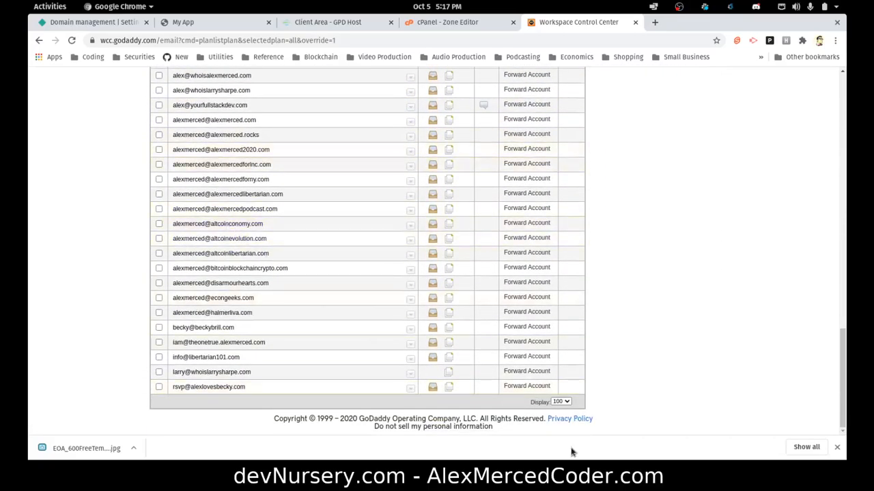
{"action": "scroll", "coordinate": [404, 327], "scroll_direction": "up", "scroll_amount": 15}
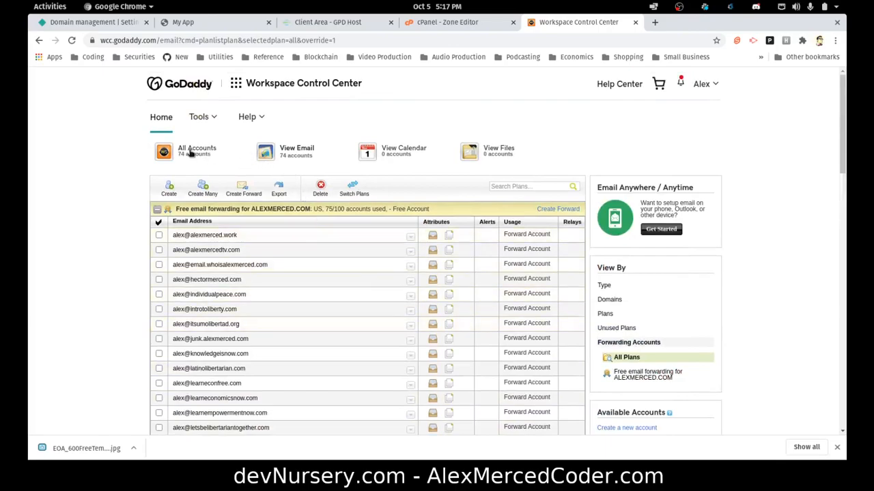
Filter to forwarding addresses only, view by plans, and collapse the free forwarding plan group.
{"action": "left_click", "coordinate": [297, 154]}
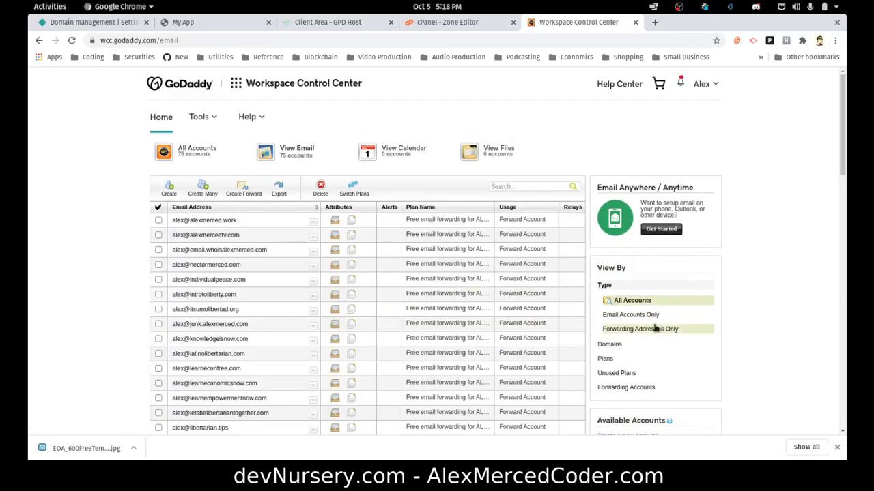
{"action": "left_click", "coordinate": [649, 330]}
{"action": "scroll", "coordinate": [726, 344], "scroll_direction": "down", "scroll_amount": 2}
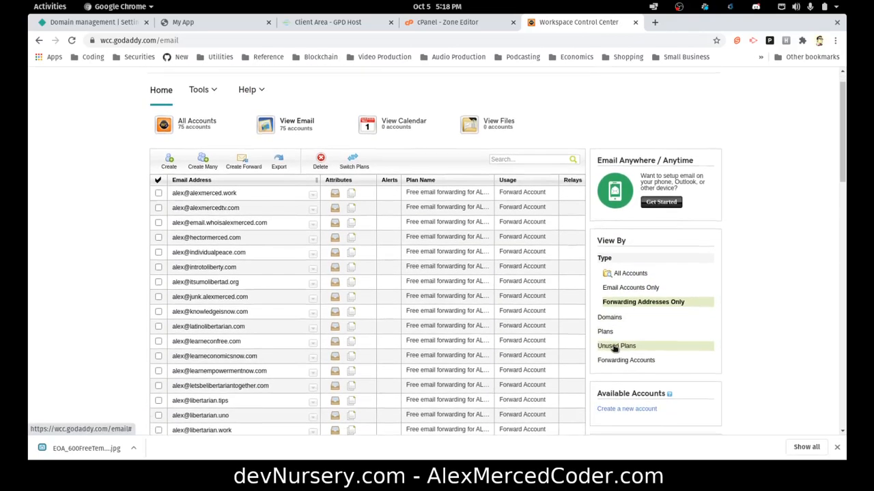
{"action": "left_click", "coordinate": [606, 308]}
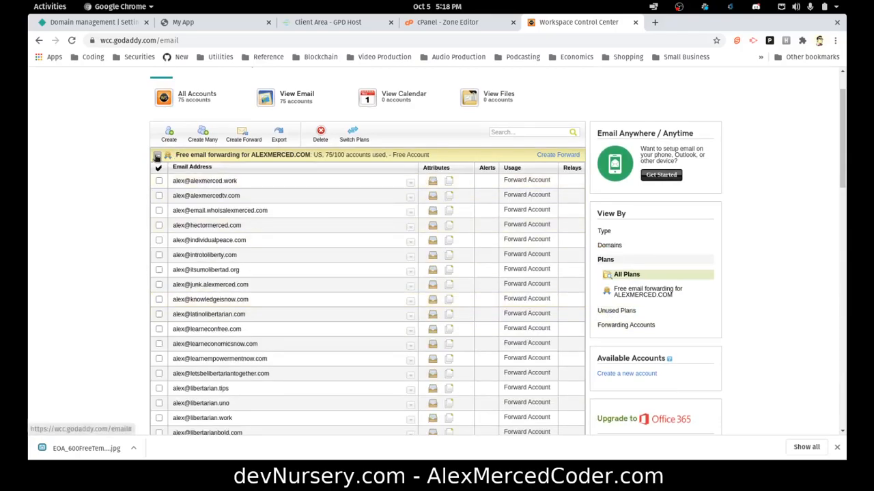
{"action": "left_click", "coordinate": [156, 156]}
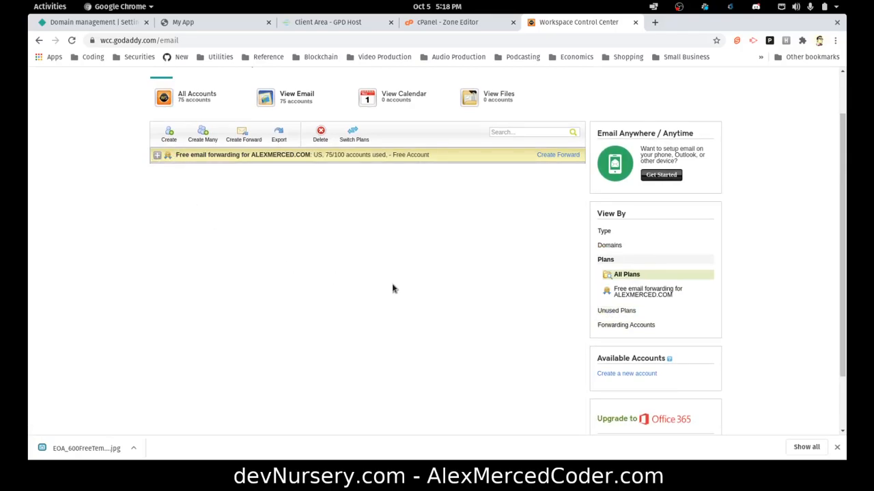
{"action": "scroll", "coordinate": [519, 332], "scroll_direction": "down", "scroll_amount": 2}
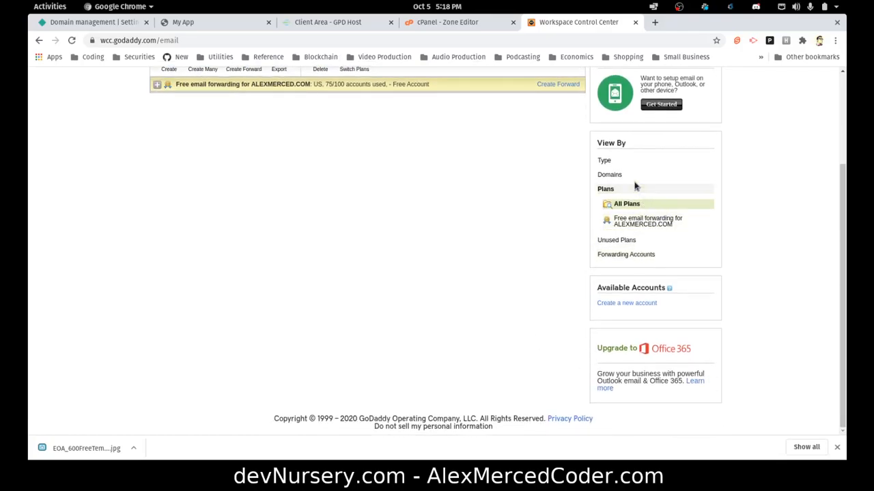
{"action": "scroll", "coordinate": [522, 225], "scroll_direction": "up", "scroll_amount": 3}
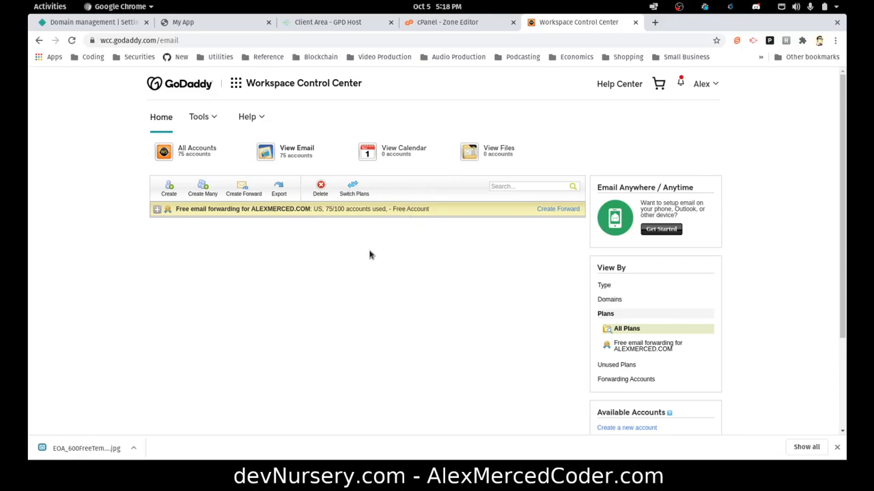
Reload Netlify domain settings and verify mysupertest.yourfullstackdev.com loads the Vue app without DNS warning.
{"action": "left_click", "coordinate": [103, 23]}
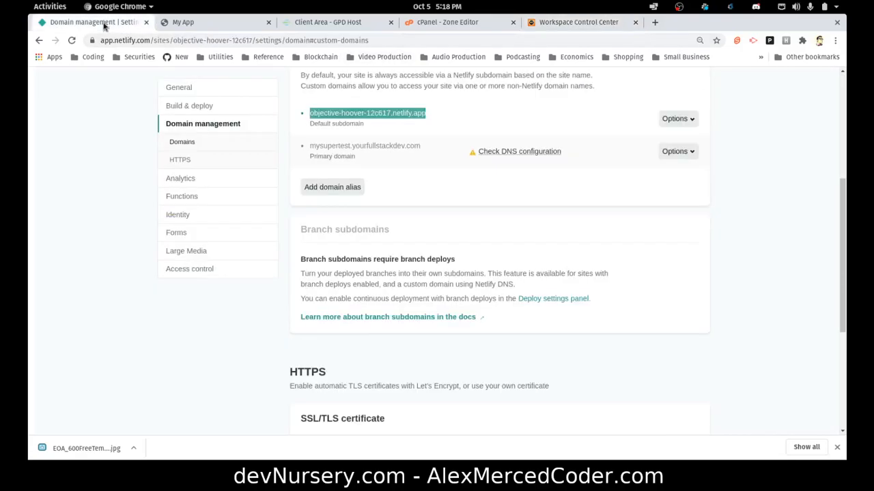
{"action": "scroll", "coordinate": [495, 201], "scroll_direction": "up", "scroll_amount": 4}
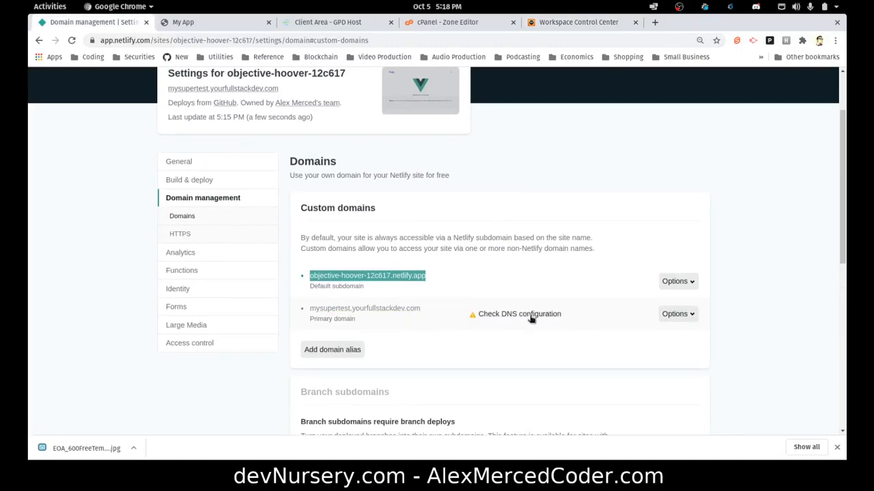
{"action": "left_click", "coordinate": [72, 41]}
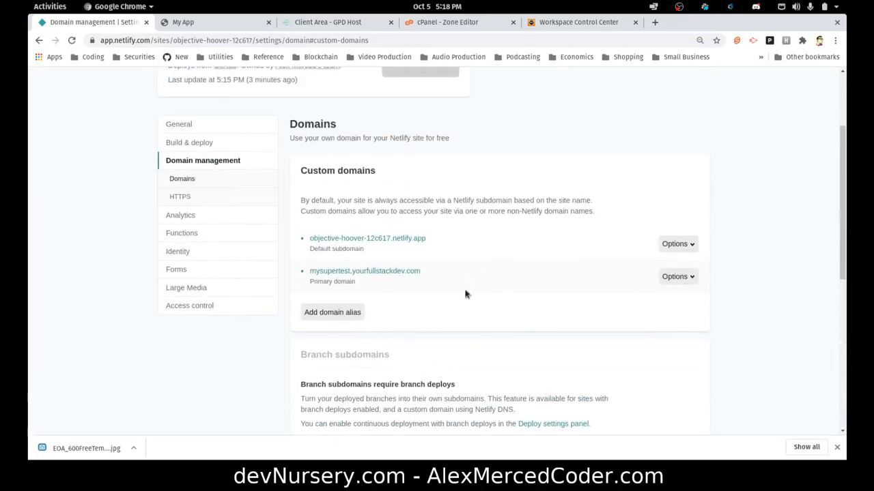
{"action": "left_click", "coordinate": [372, 273]}
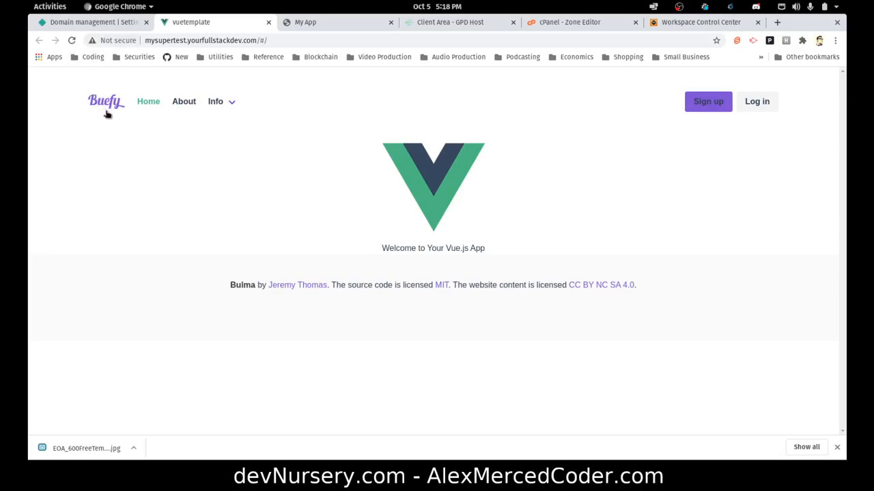
{"action": "left_click_drag", "start_coordinate": [267, 43], "coordinate": [140, 41]}
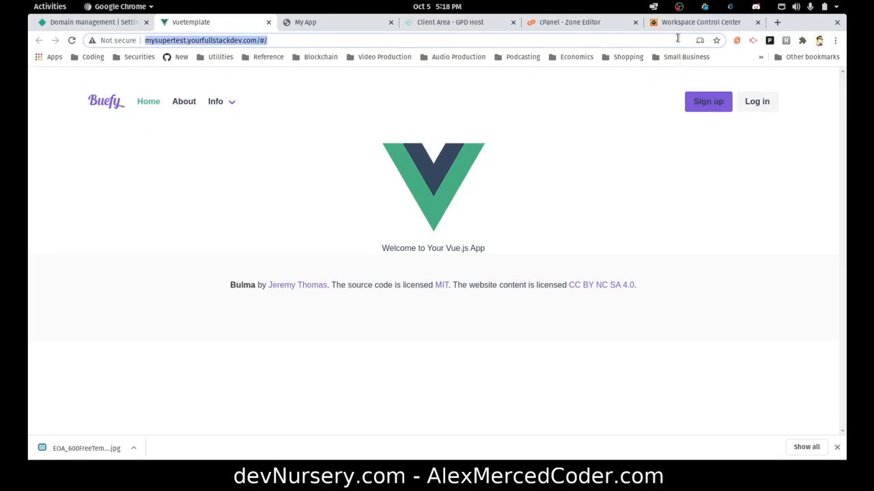
{"action": "left_click", "coordinate": [268, 22]}
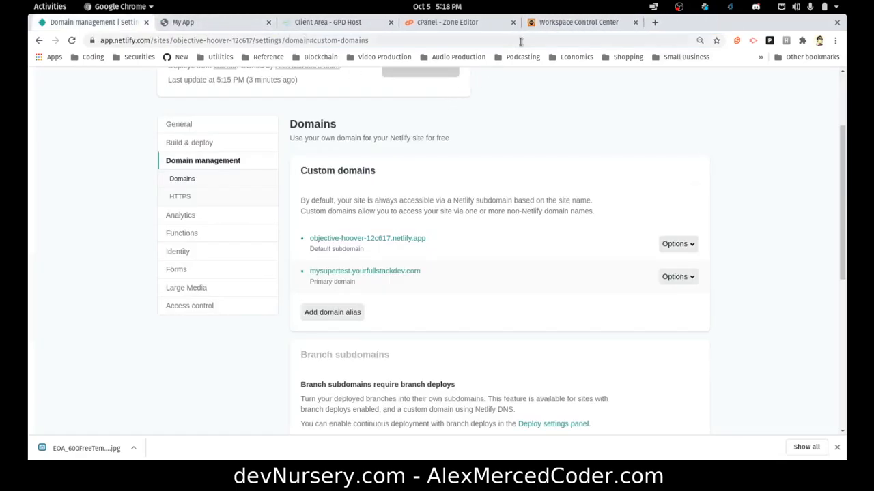
{"action": "left_click", "coordinate": [552, 22]}
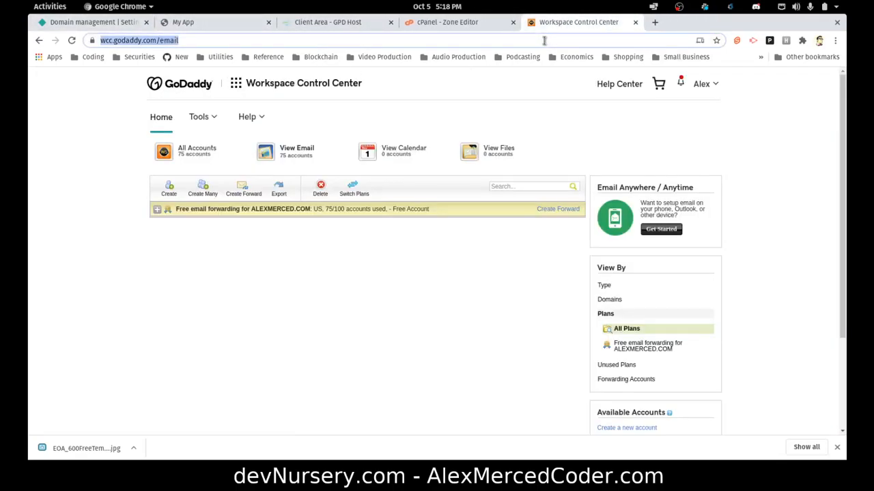
Load namecheap.com in the former GoDaddy tab, then return to Netlify's domain settings.
{"action": "type", "text": "namecheap"}
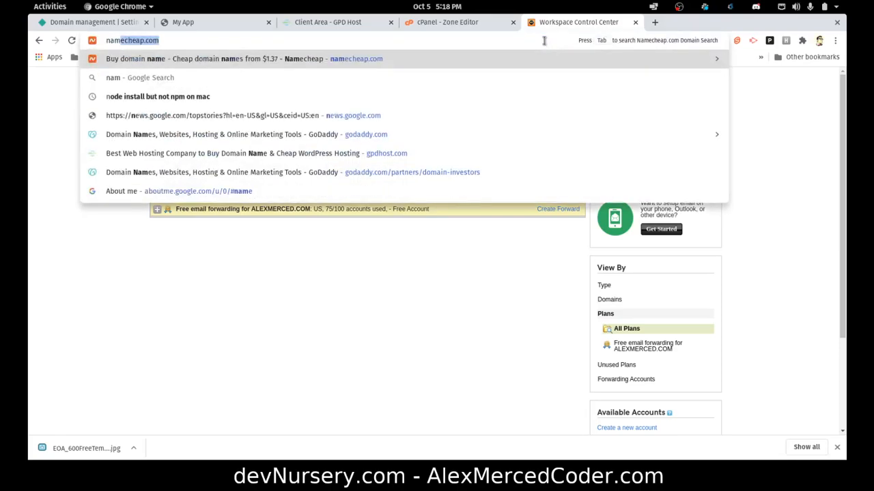
{"action": "type", "text": ".com"}
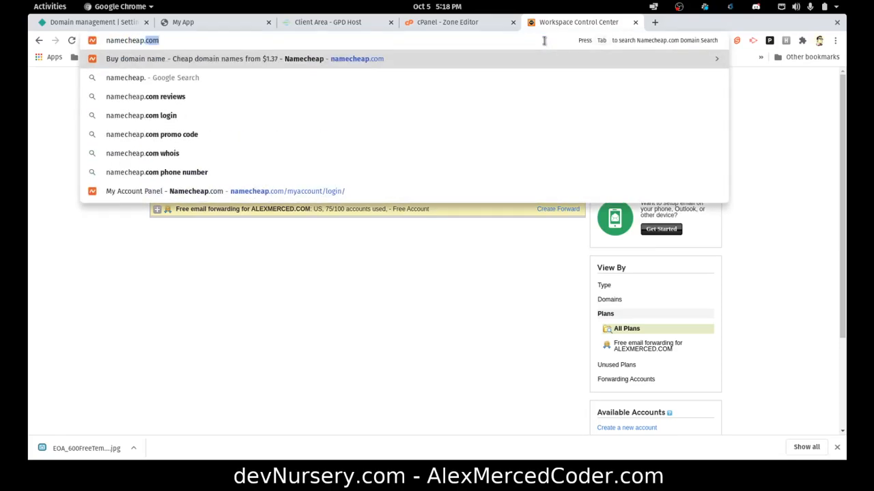
{"action": "key", "text": "Return"}
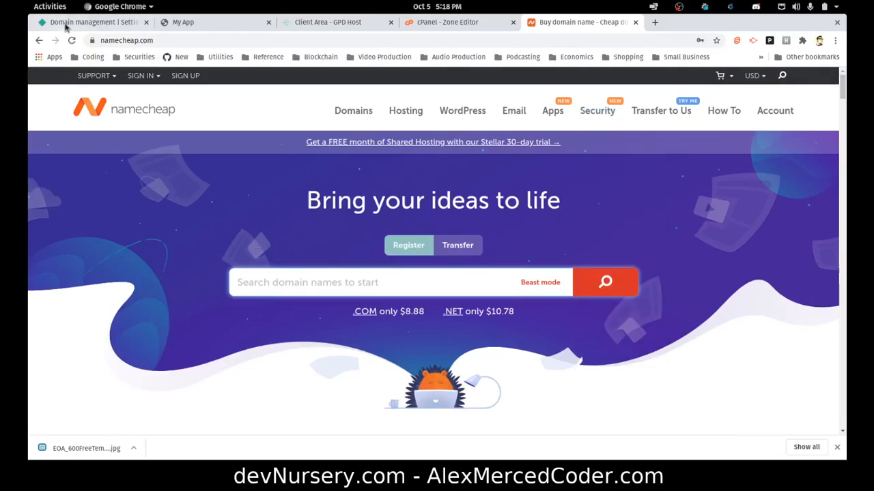
{"action": "left_click", "coordinate": [66, 25]}
{"action": "scroll", "coordinate": [147, 155], "scroll_direction": "up", "scroll_amount": 2}
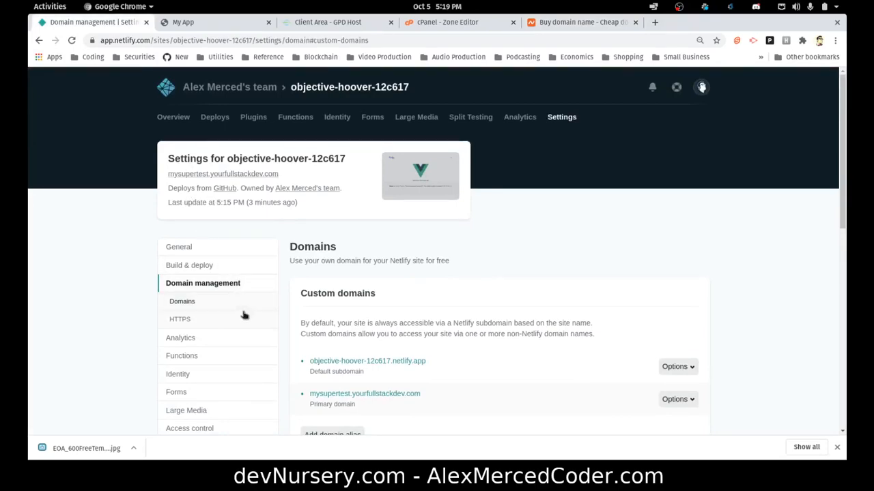
Navigate from the site overview to the team's list of Netlify sites.
{"action": "left_click", "coordinate": [173, 116]}
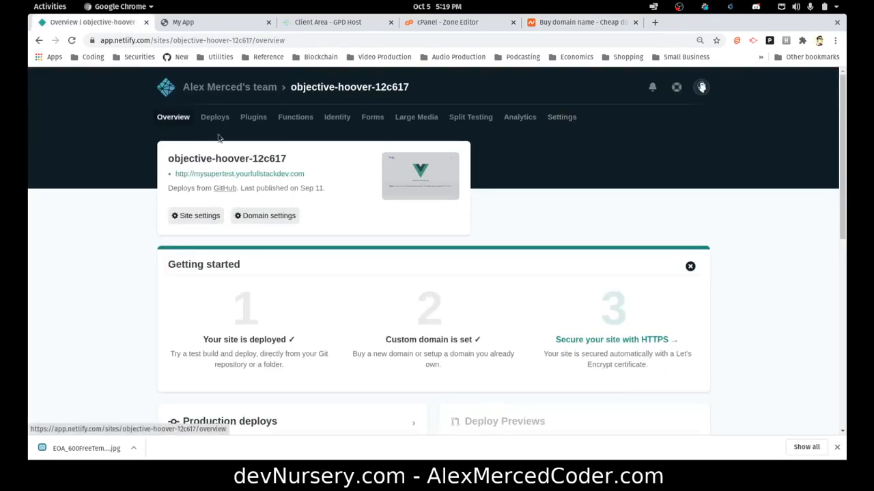
{"action": "scroll", "coordinate": [232, 230], "scroll_direction": "down", "scroll_amount": 2}
{"action": "scroll", "coordinate": [228, 224], "scroll_direction": "up", "scroll_amount": 2}
{"action": "scroll", "coordinate": [227, 222], "scroll_direction": "down", "scroll_amount": 5}
{"action": "scroll", "coordinate": [228, 224], "scroll_direction": "up", "scroll_amount": 5}
{"action": "left_click", "coordinate": [230, 87]}
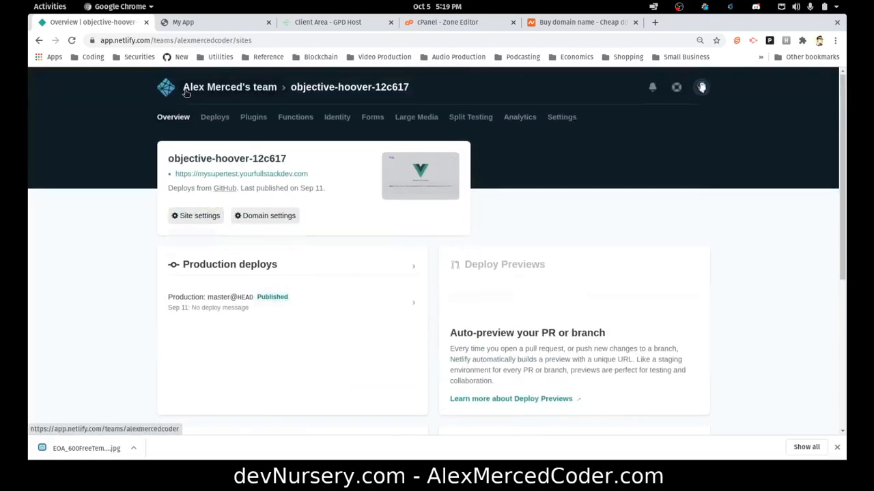
{"action": "scroll", "coordinate": [340, 162], "scroll_direction": "down", "scroll_amount": 2}
{"action": "scroll", "coordinate": [340, 162], "scroll_direction": "down", "scroll_amount": 8}
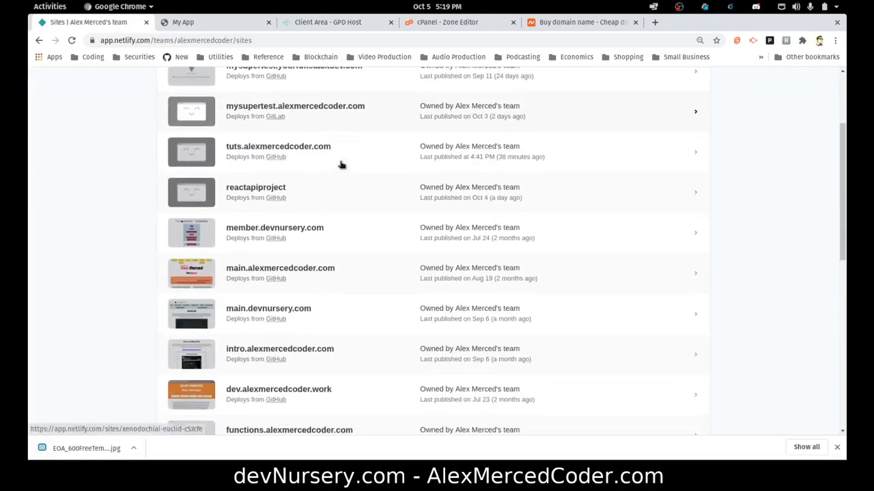
{"action": "scroll", "coordinate": [342, 165], "scroll_direction": "down", "scroll_amount": 2}
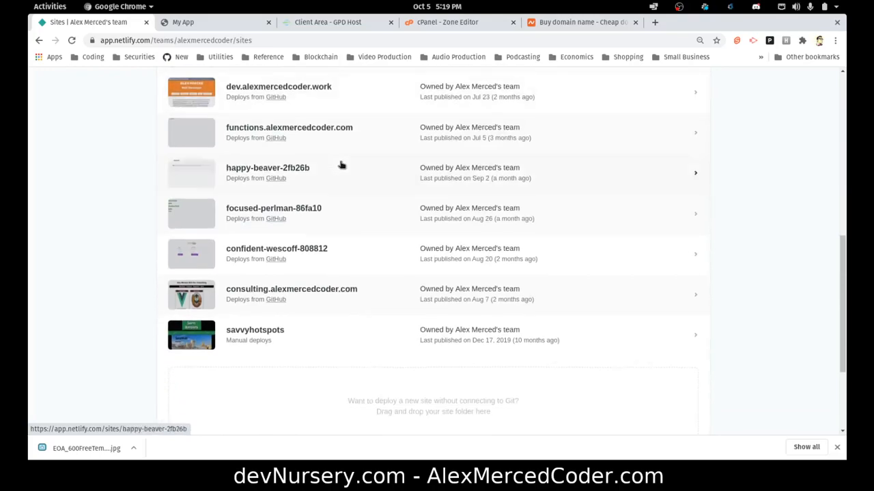
Open happy-beaver-2fb26b and confirm its notesAPP page loads at the netlify.app link.
{"action": "left_click", "coordinate": [253, 172]}
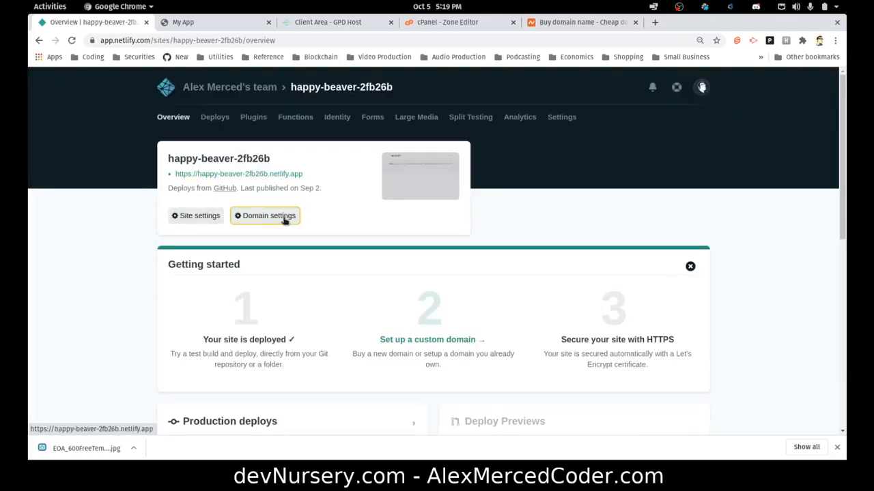
{"action": "left_click", "coordinate": [239, 175]}
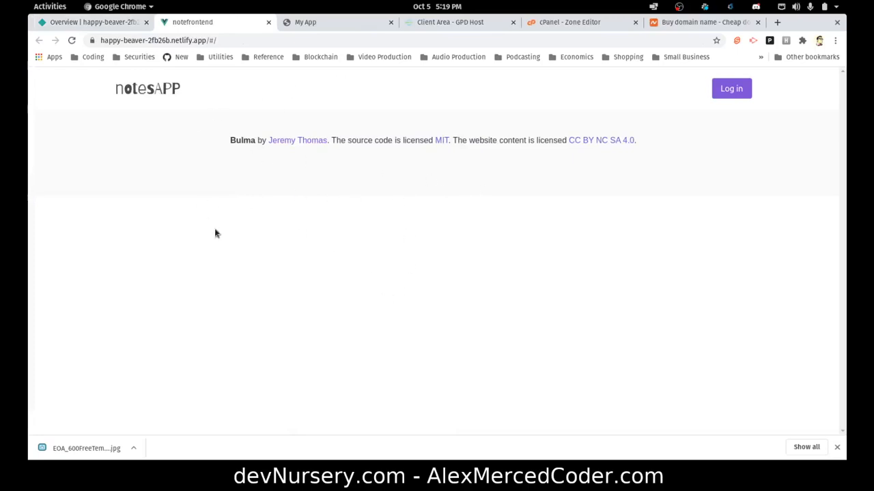
{"action": "left_click", "coordinate": [269, 22]}
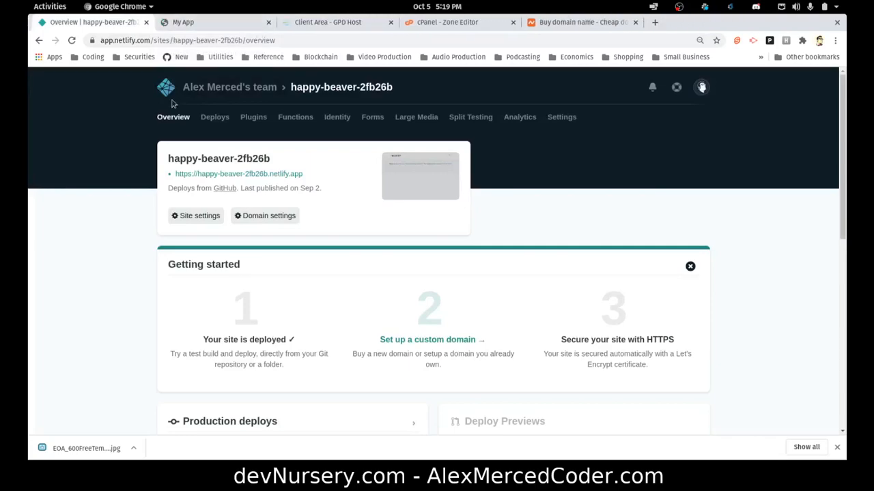
{"action": "left_click", "coordinate": [553, 22]}
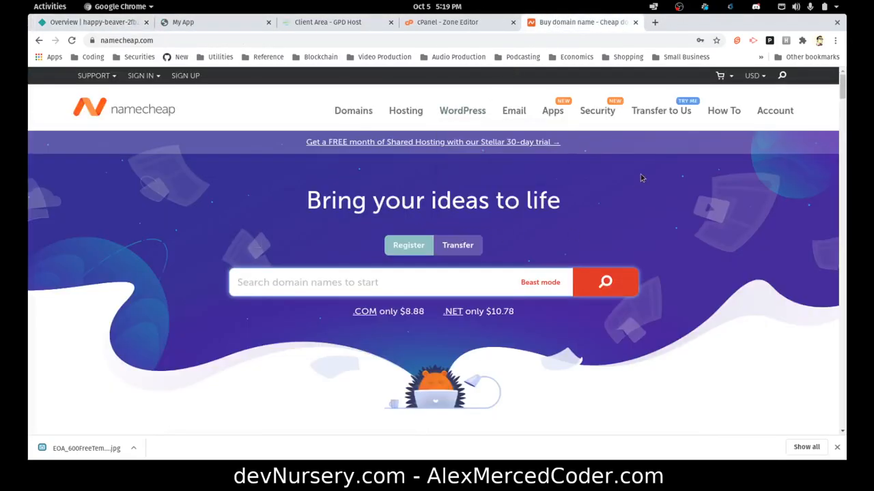
Sign in to Namecheap and open devnursery.com's management page from the dashboard.
{"action": "mouse_move", "coordinate": [359, 111]}
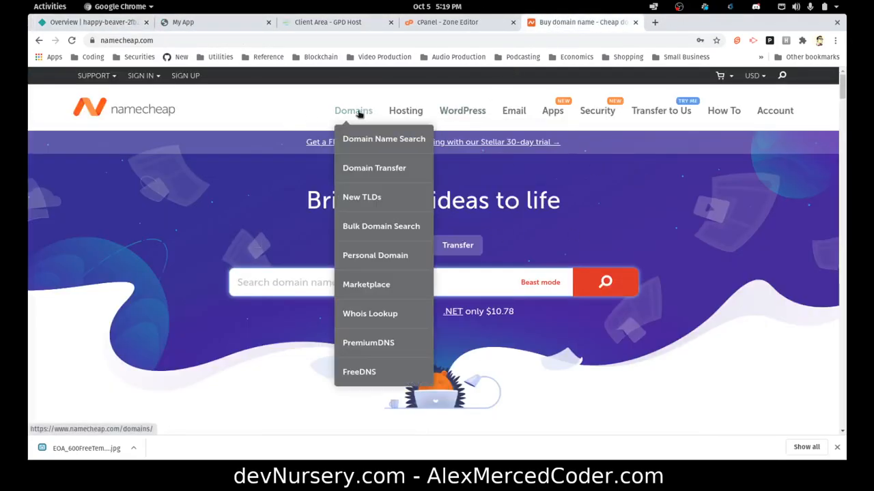
{"action": "mouse_move", "coordinate": [146, 76]}
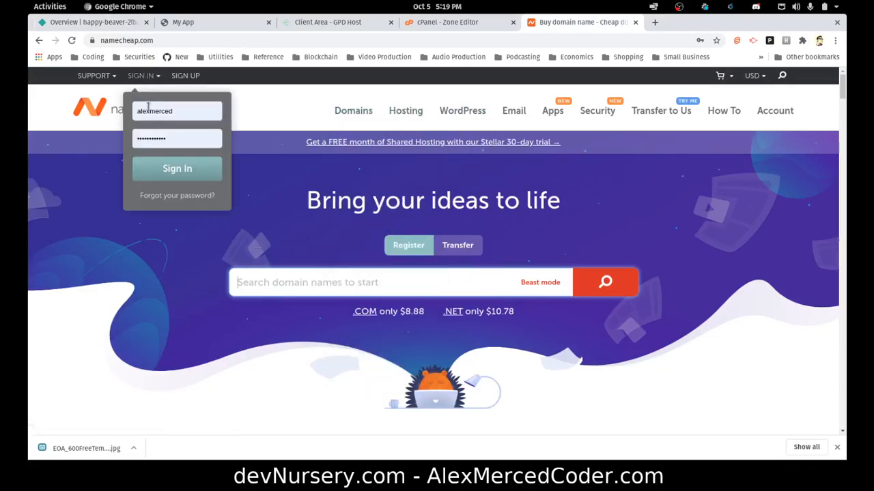
{"action": "left_click", "coordinate": [163, 169]}
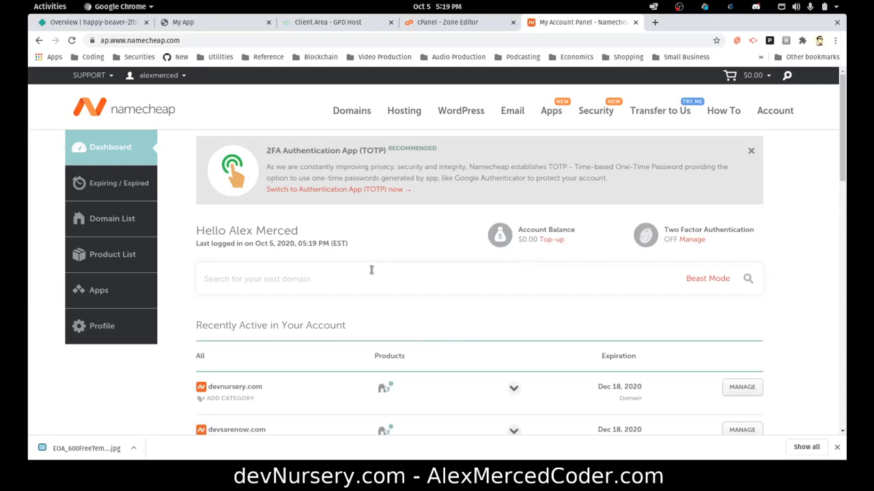
{"action": "scroll", "coordinate": [403, 266], "scroll_direction": "down", "scroll_amount": 3}
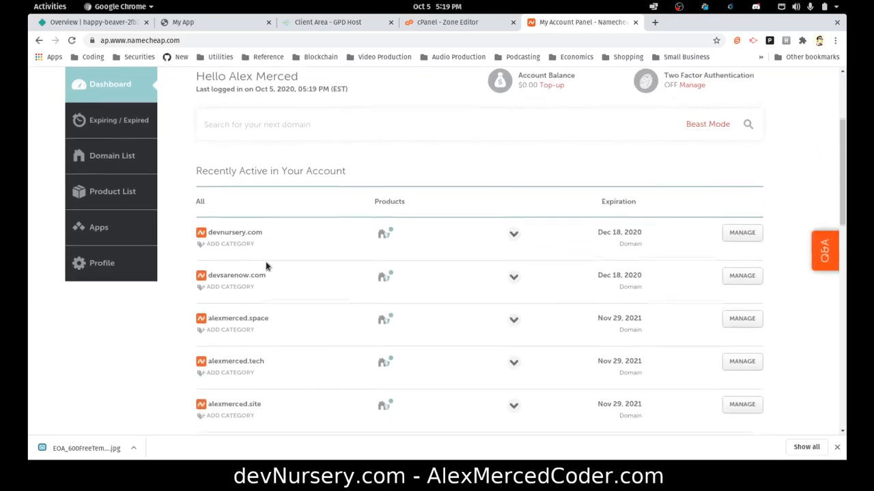
{"action": "scroll", "coordinate": [310, 277], "scroll_direction": "down", "scroll_amount": 2}
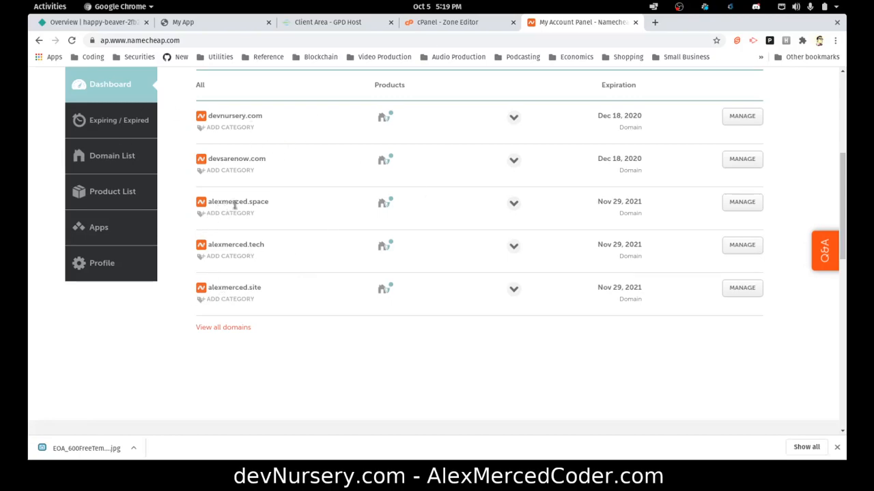
{"action": "left_click", "coordinate": [730, 120]}
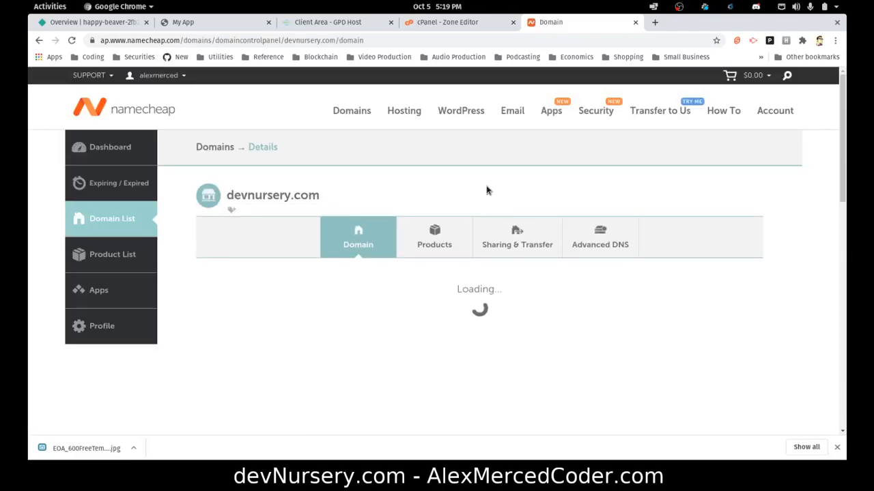
Show devnursery.com's Advanced DNS host records in Namecheap.
{"action": "scroll", "coordinate": [488, 190], "scroll_direction": "down", "scroll_amount": 2}
{"action": "scroll", "coordinate": [488, 190], "scroll_direction": "down", "scroll_amount": 2}
{"action": "scroll", "coordinate": [488, 189], "scroll_direction": "up", "scroll_amount": 2}
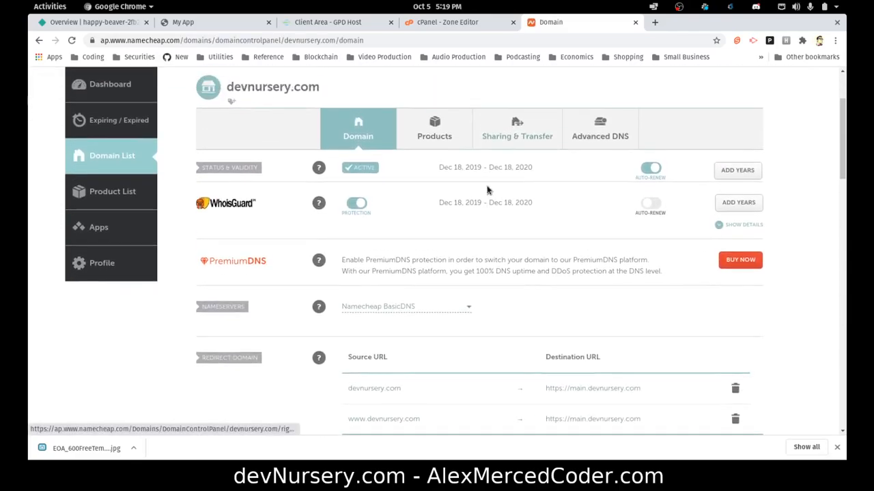
{"action": "left_click", "coordinate": [596, 169]}
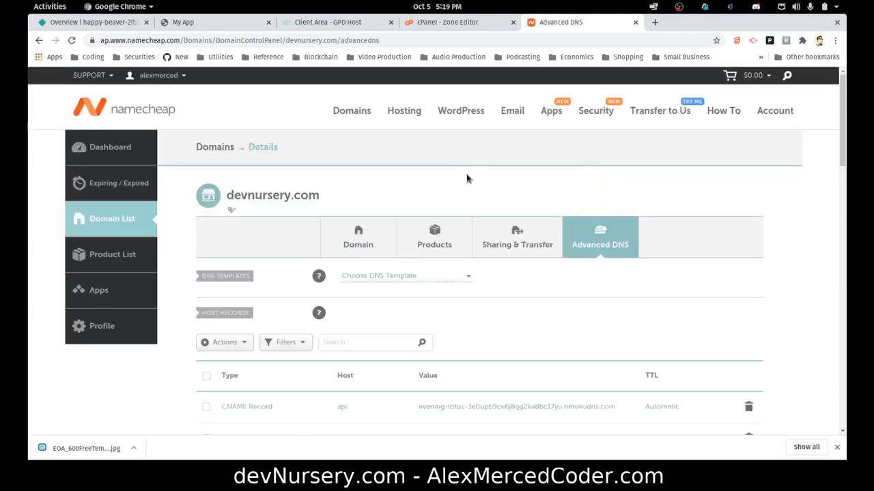
{"action": "scroll", "coordinate": [478, 183], "scroll_direction": "down", "scroll_amount": 12}
{"action": "scroll", "coordinate": [491, 187], "scroll_direction": "up", "scroll_amount": 8}
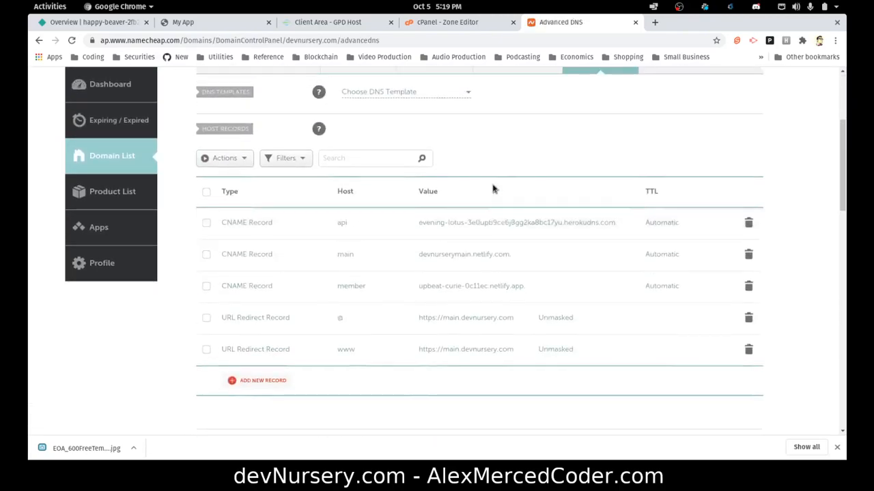
{"action": "scroll", "coordinate": [494, 189], "scroll_direction": "up", "scroll_amount": 1}
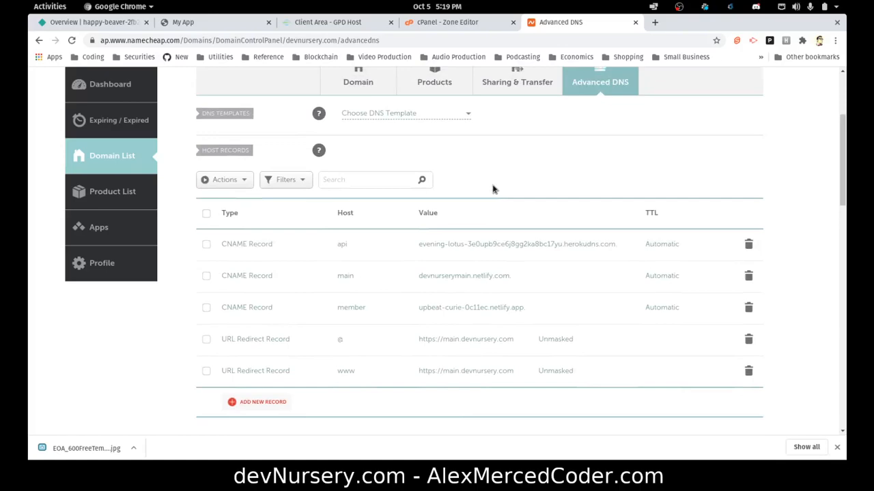
Add a blank CNAME host record, then open happy-beaver-2fb26b's Netlify domain settings.
{"action": "left_click", "coordinate": [266, 406]}
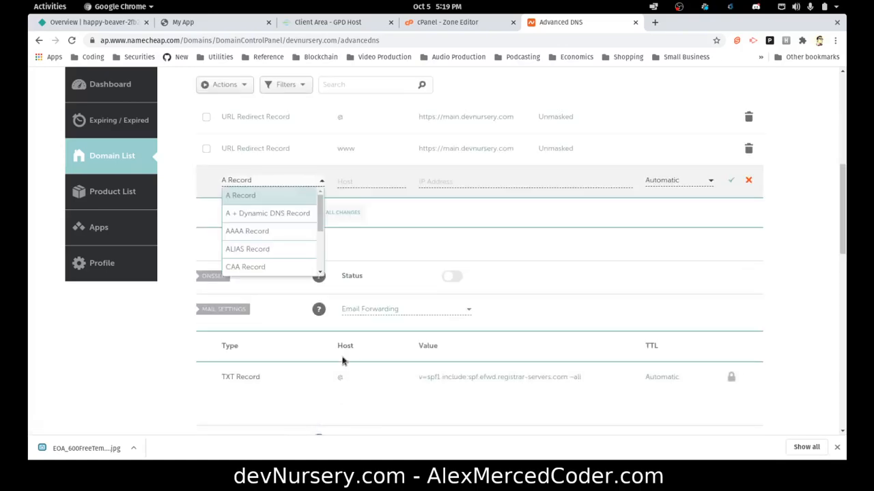
{"action": "scroll", "coordinate": [264, 257], "scroll_direction": "down", "scroll_amount": 3}
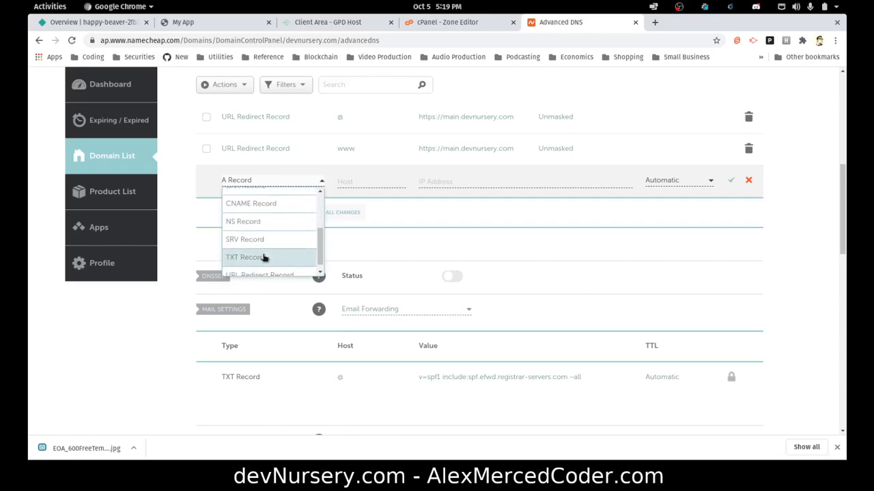
{"action": "left_click", "coordinate": [267, 205]}
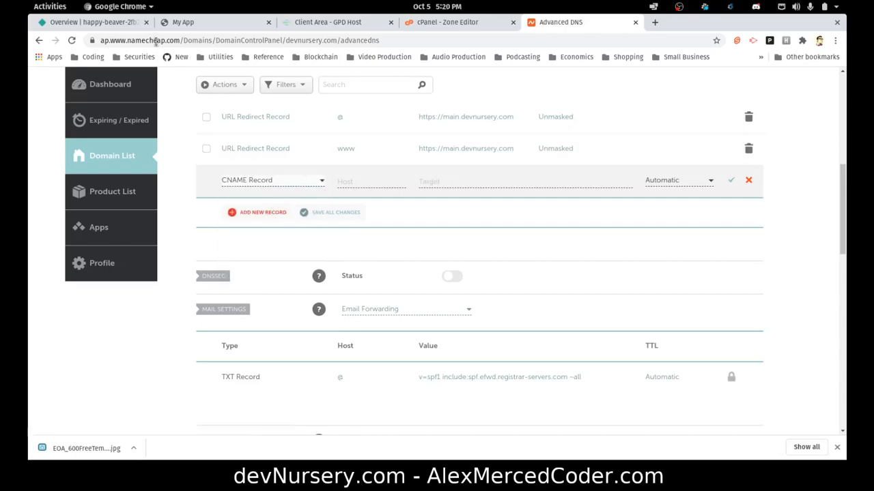
{"action": "left_click", "coordinate": [101, 22]}
{"action": "left_click", "coordinate": [283, 217]}
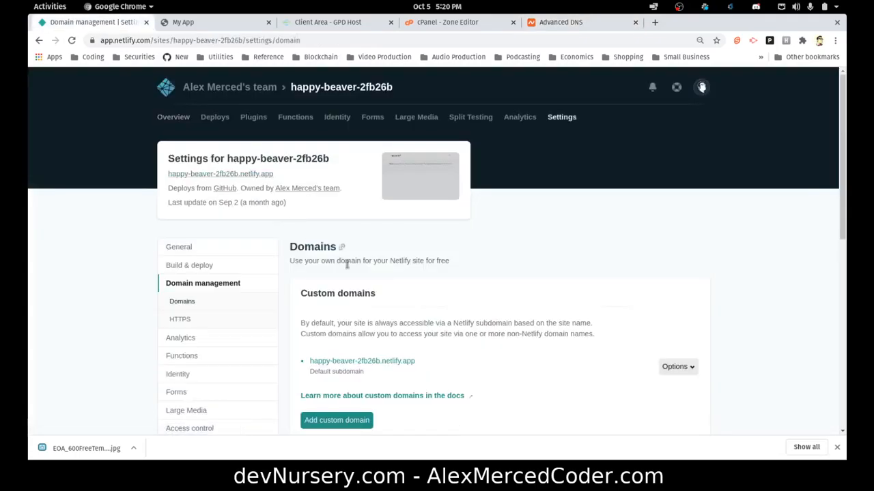
Add notes.devnursery.com as a verified custom domain of the happy-beaver-2fb26b Netlify site.
{"action": "left_click", "coordinate": [332, 392]}
{"action": "left_click", "coordinate": [327, 276]}
{"action": "type", "text": "notes.devnursery.com"}
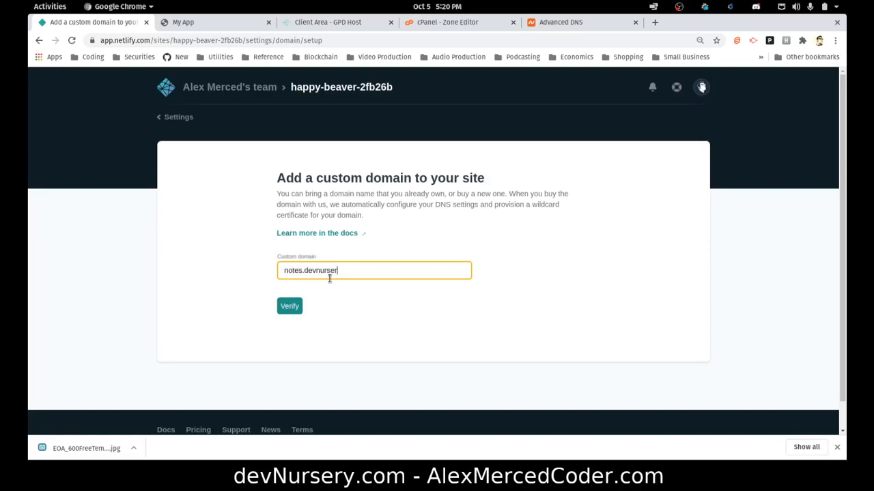
{"action": "left_click", "coordinate": [289, 305]}
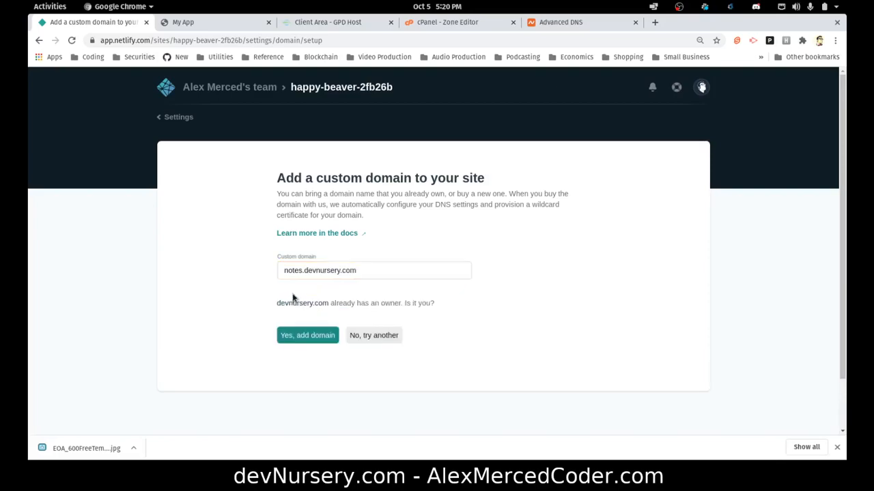
{"action": "left_click", "coordinate": [318, 335]}
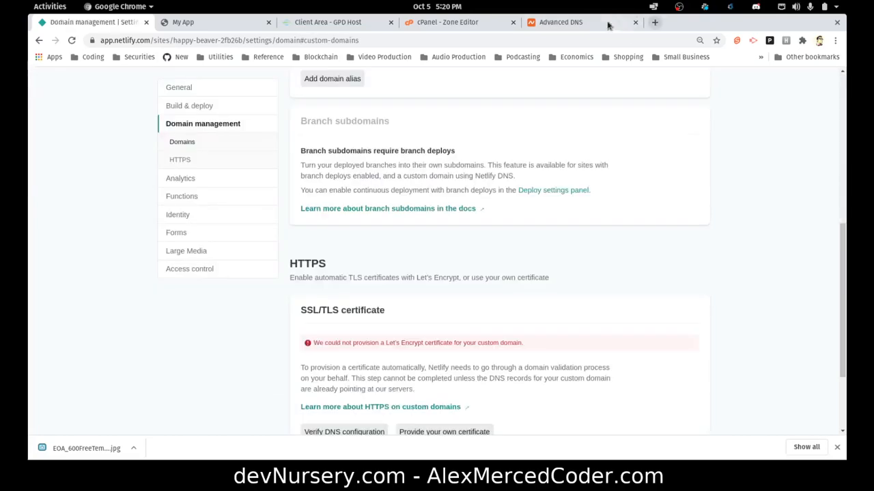
{"action": "left_click", "coordinate": [595, 24]}
Enter notes as the host of the new CNAME record.
{"action": "left_click", "coordinate": [364, 182]}
{"action": "type", "text": "notes"}
{"action": "key", "text": "Tab"}
{"action": "type", "text": "dev"}
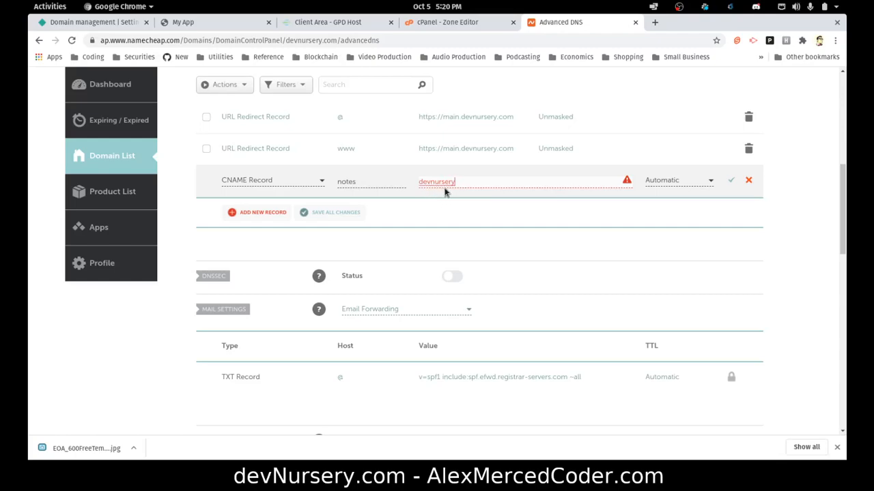
{"action": "key", "text": "BackSpace"}
Copy the happy-beaver-2fb26b.netlify.app address from the Netlify domain page.
{"action": "scroll", "coordinate": [452, 186], "scroll_direction": "up", "scroll_amount": 3}
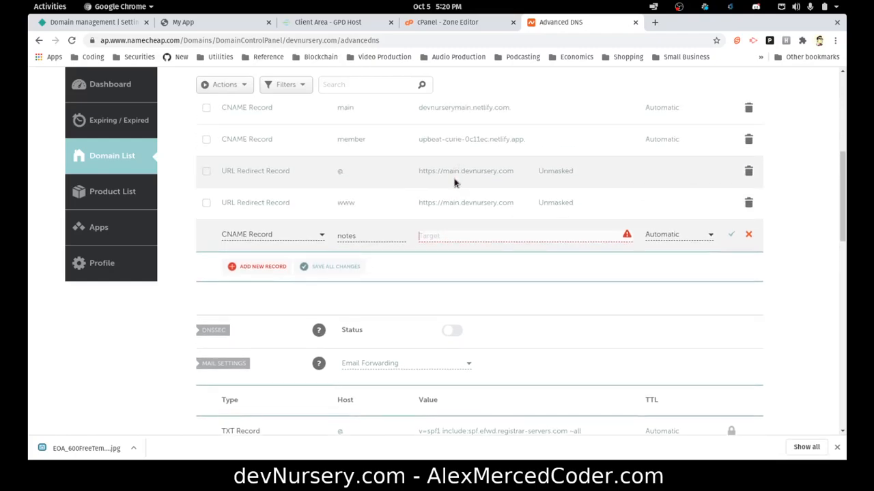
{"action": "left_click", "coordinate": [102, 25]}
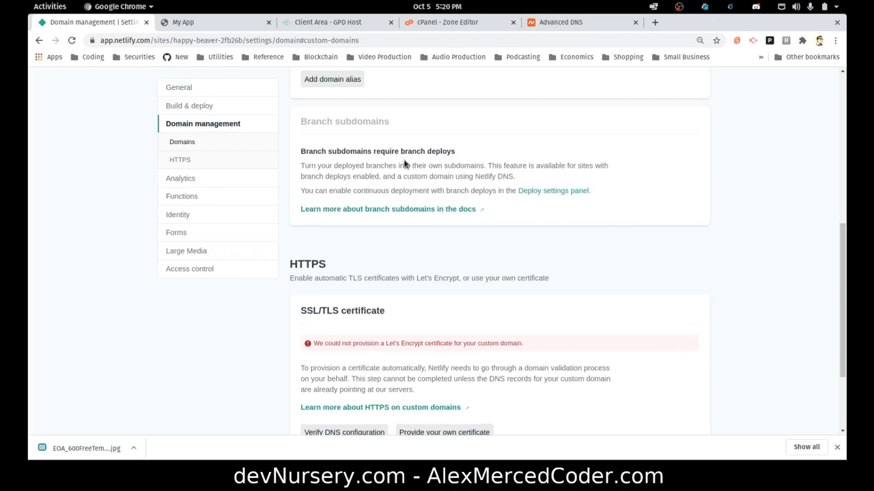
{"action": "scroll", "coordinate": [404, 163], "scroll_direction": "up", "scroll_amount": 4}
{"action": "left_click_drag", "start_coordinate": [412, 176], "coordinate": [309, 168]}
{"action": "key", "text": "ctrl+c"}
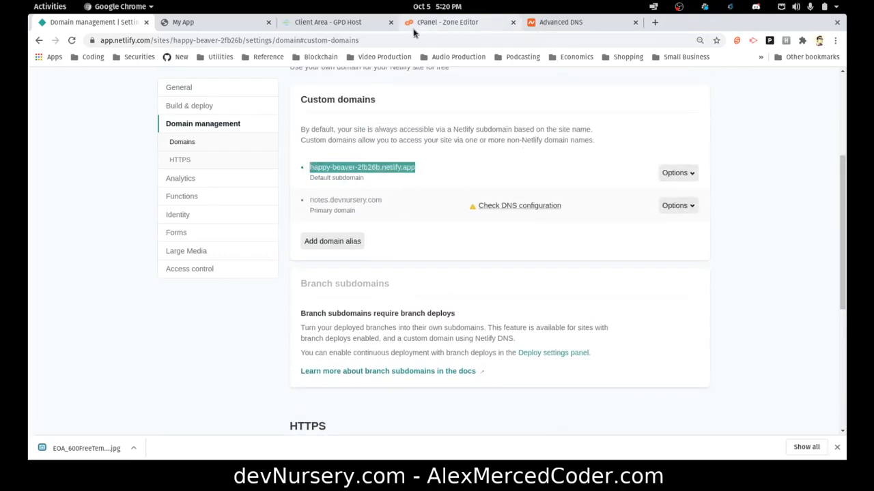
{"action": "left_click", "coordinate": [352, 26]}
{"action": "left_click", "coordinate": [459, 25]}
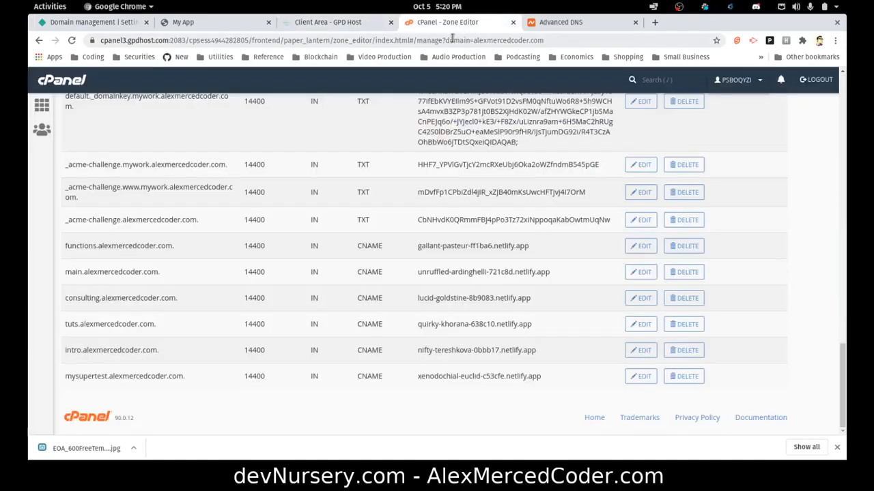
{"action": "left_click", "coordinate": [554, 24]}
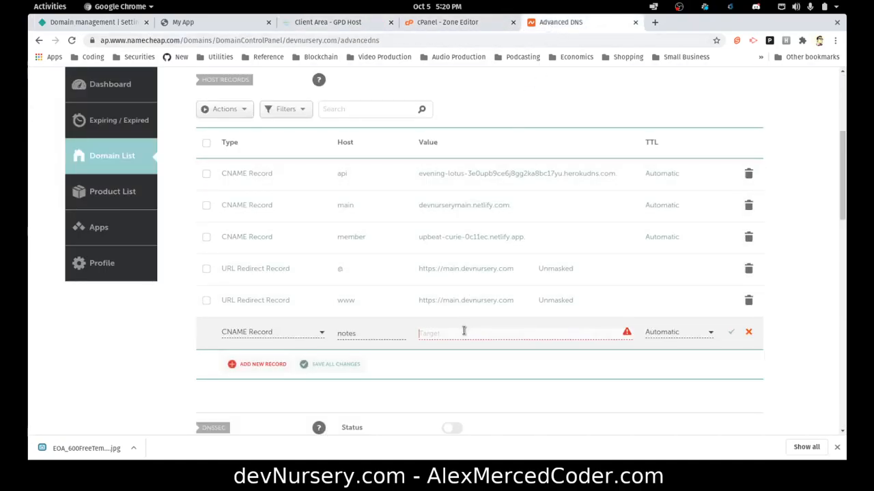
Paste happy-beaver-2fb26b.netlify.app as the target and save the notes CNAME record.
{"action": "key", "text": "ctrl+v"}
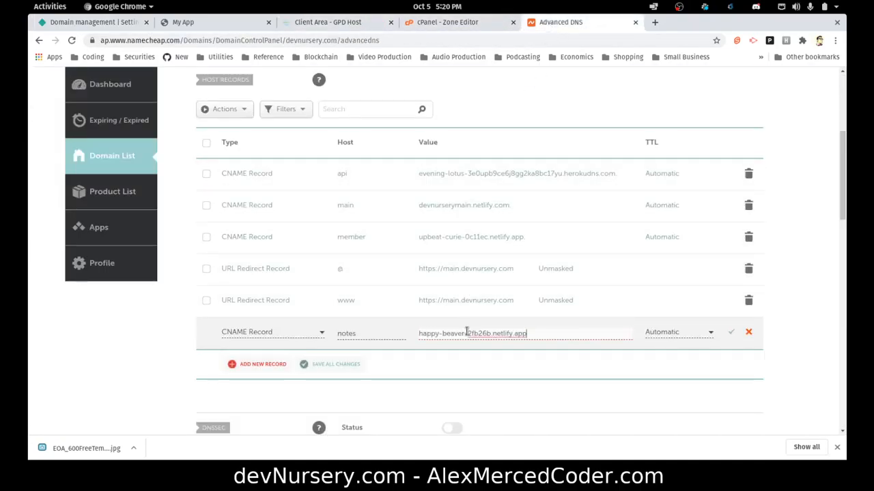
{"action": "left_click", "coordinate": [731, 333]}
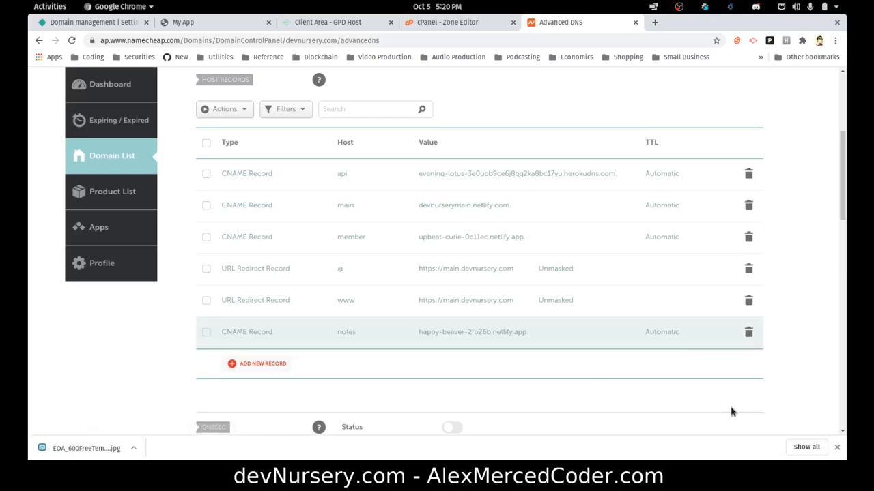
{"action": "scroll", "coordinate": [531, 240], "scroll_direction": "down", "scroll_amount": 4}
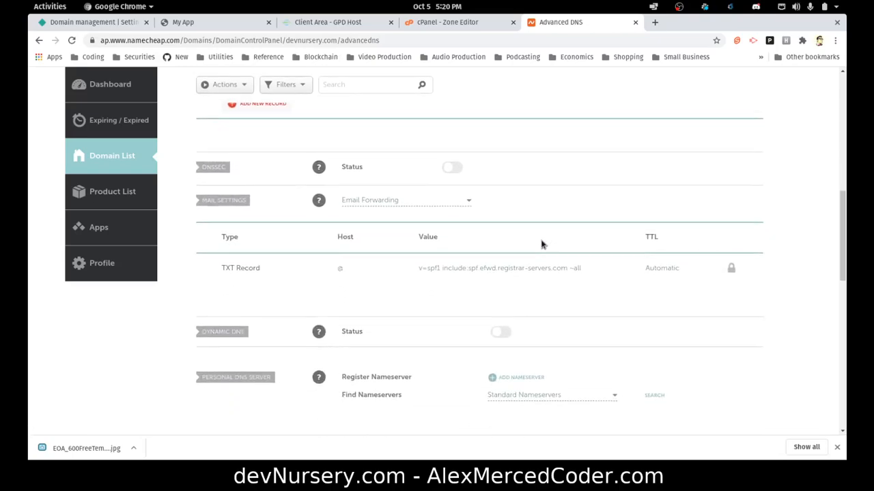
{"action": "scroll", "coordinate": [541, 245], "scroll_direction": "down", "scroll_amount": 1}
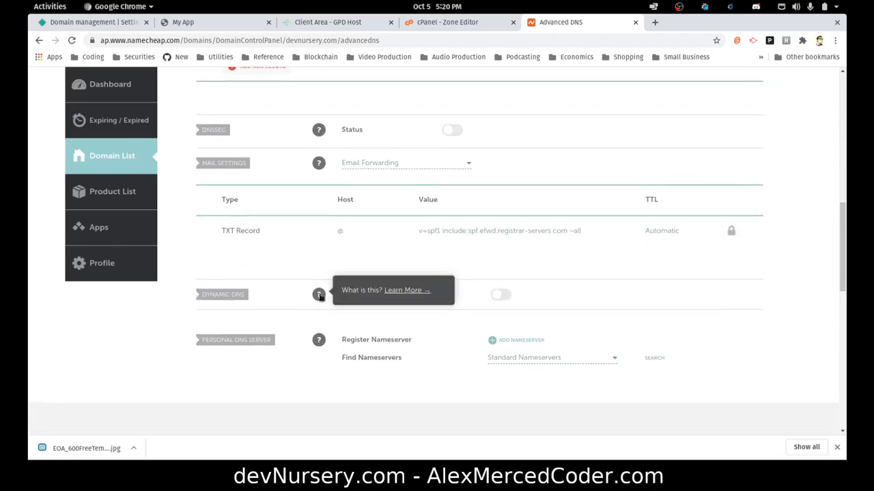
{"action": "scroll", "coordinate": [320, 290], "scroll_direction": "up", "scroll_amount": 5}
{"action": "left_click", "coordinate": [368, 241]}
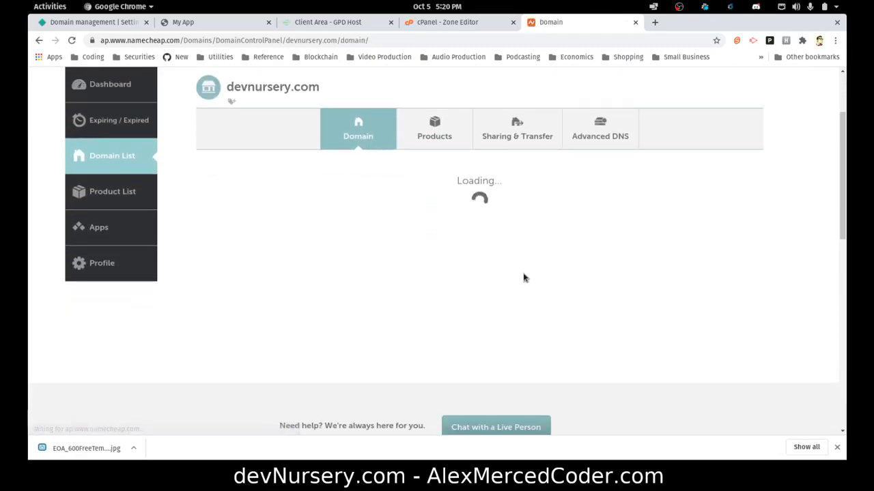
{"action": "scroll", "coordinate": [505, 281], "scroll_direction": "down", "scroll_amount": 5}
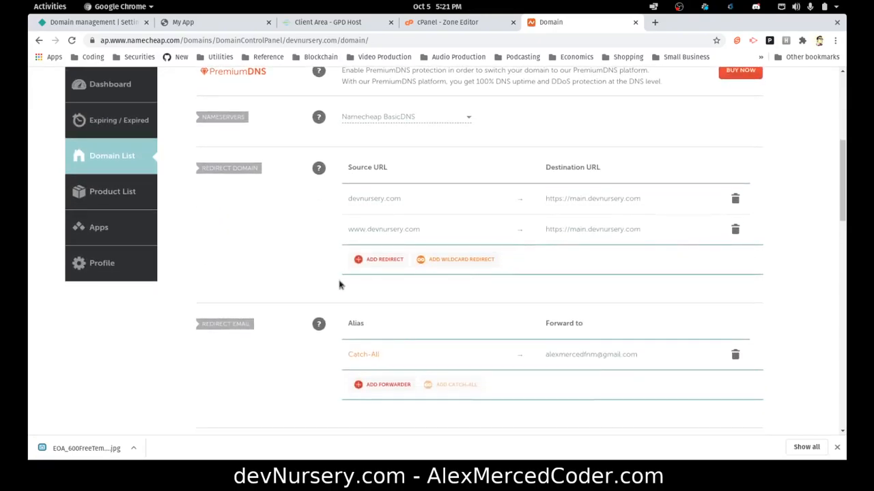
{"action": "scroll", "coordinate": [266, 303], "scroll_direction": "down", "scroll_amount": 1}
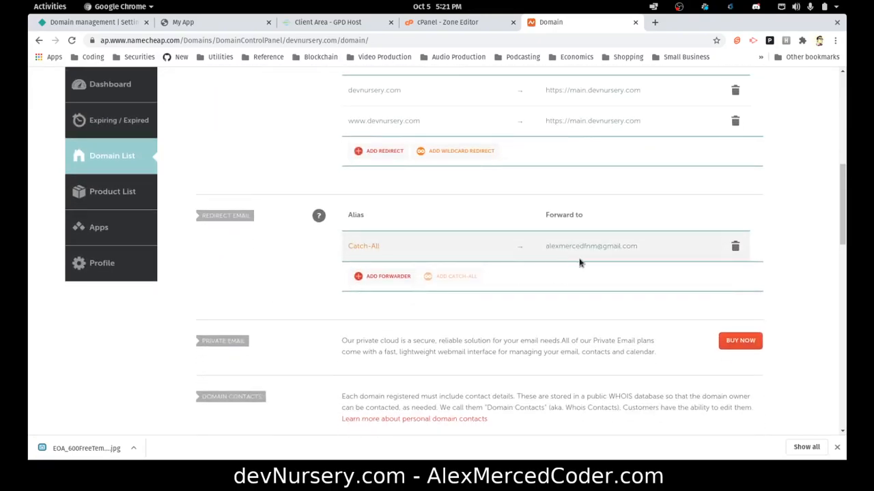
{"action": "scroll", "coordinate": [553, 329], "scroll_direction": "down", "scroll_amount": 6}
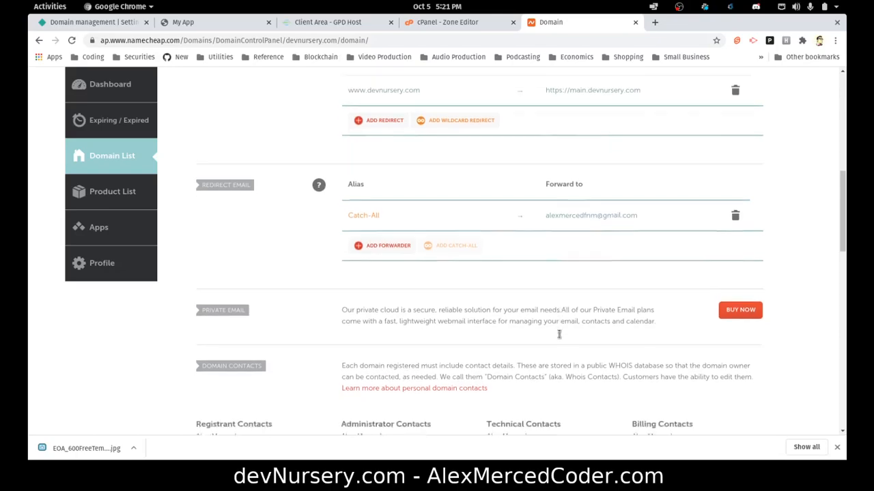
{"action": "scroll", "coordinate": [518, 294], "scroll_direction": "up", "scroll_amount": 15}
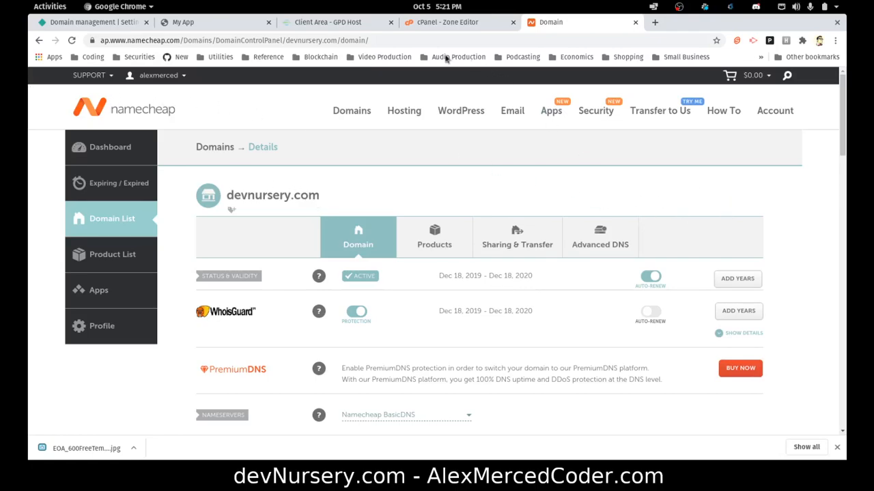
Launch cPanel from the GPD Host client area's active product and scroll down to the Email tools.
{"action": "left_click", "coordinate": [329, 23]}
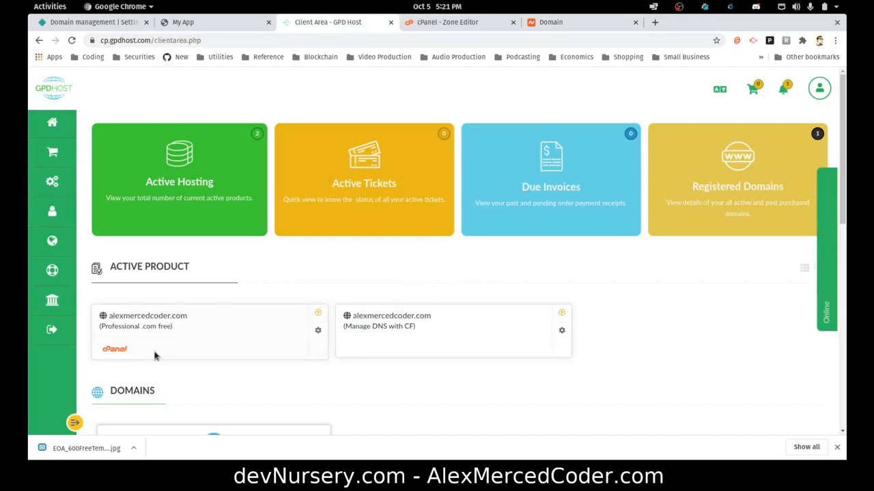
{"action": "left_click", "coordinate": [105, 350]}
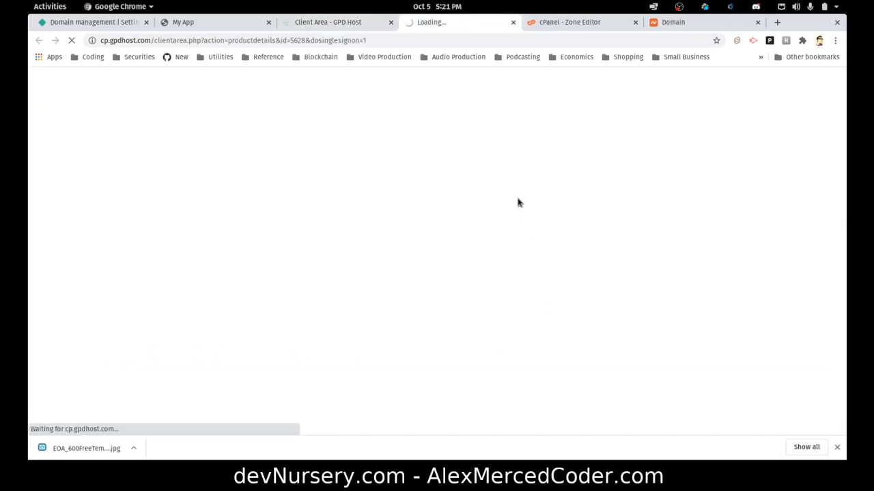
{"action": "scroll", "coordinate": [520, 208], "scroll_direction": "down", "scroll_amount": 3}
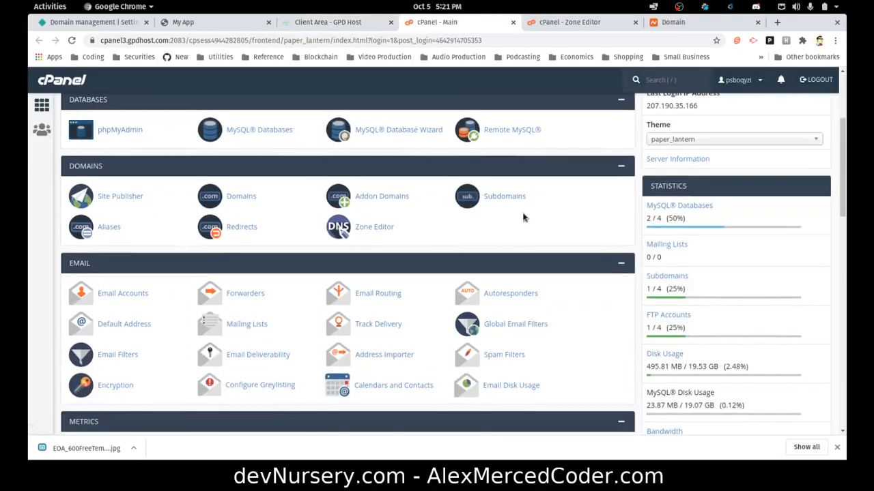
{"action": "scroll", "coordinate": [185, 239], "scroll_direction": "down", "scroll_amount": 2}
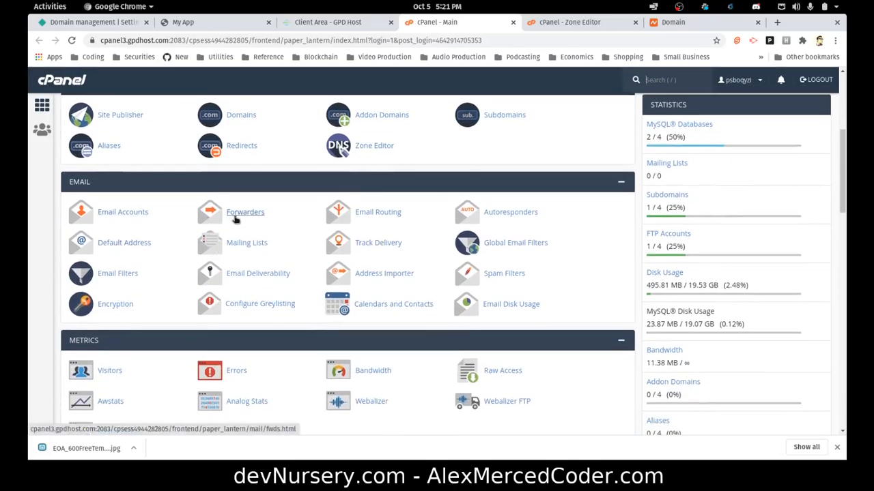
{"action": "left_click", "coordinate": [235, 213]}
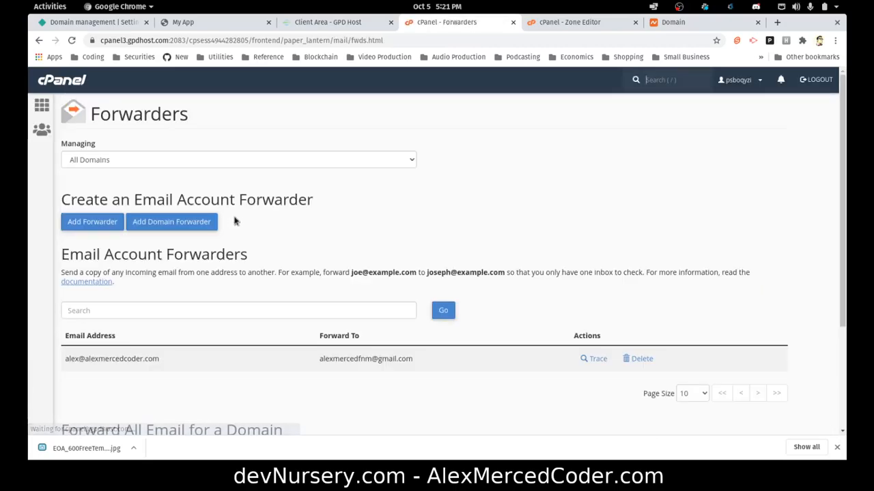
{"action": "scroll", "coordinate": [182, 350], "scroll_direction": "down", "scroll_amount": 1}
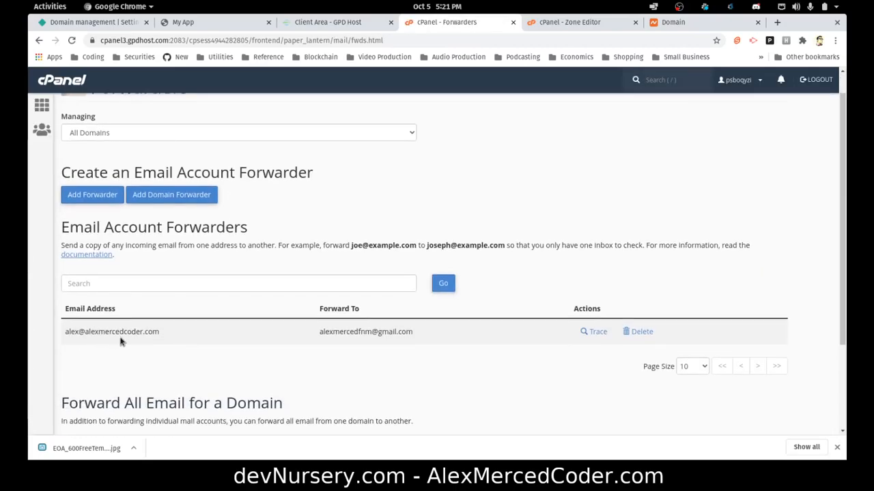
{"action": "scroll", "coordinate": [137, 338], "scroll_direction": "down", "scroll_amount": 4}
{"action": "scroll", "coordinate": [146, 334], "scroll_direction": "up", "scroll_amount": 3}
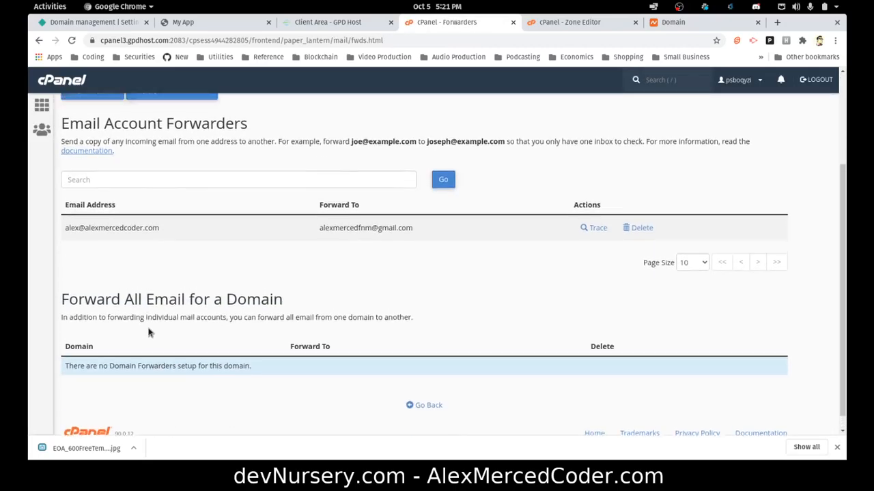
{"action": "scroll", "coordinate": [137, 235], "scroll_direction": "down", "scroll_amount": 1}
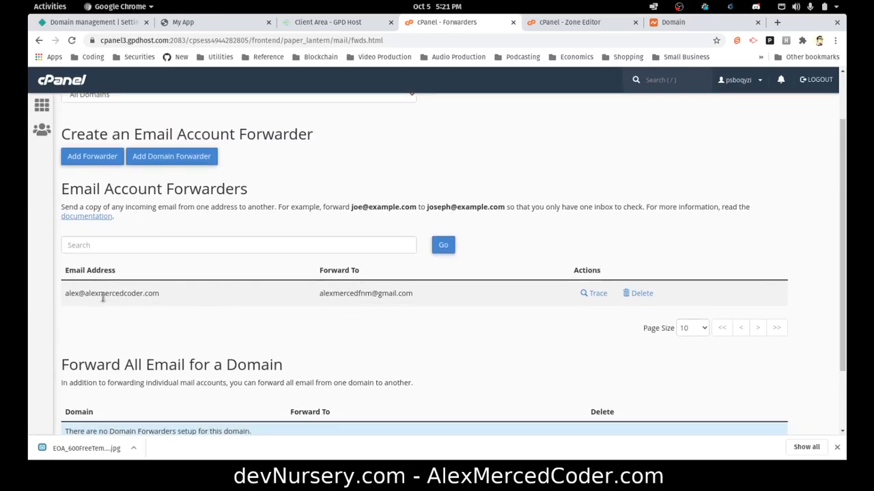
{"action": "left_click_drag", "start_coordinate": [99, 295], "coordinate": [220, 298]}
{"action": "left_click_drag", "start_coordinate": [372, 294], "coordinate": [502, 297]}
{"action": "left_click", "coordinate": [498, 297]}
{"action": "scroll", "coordinate": [478, 338], "scroll_direction": "down", "scroll_amount": 2}
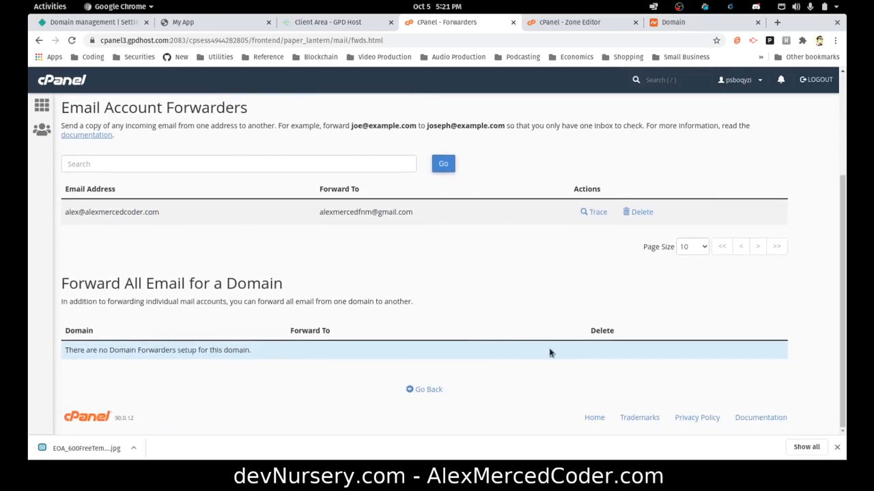
{"action": "scroll", "coordinate": [257, 268], "scroll_direction": "up", "scroll_amount": 3}
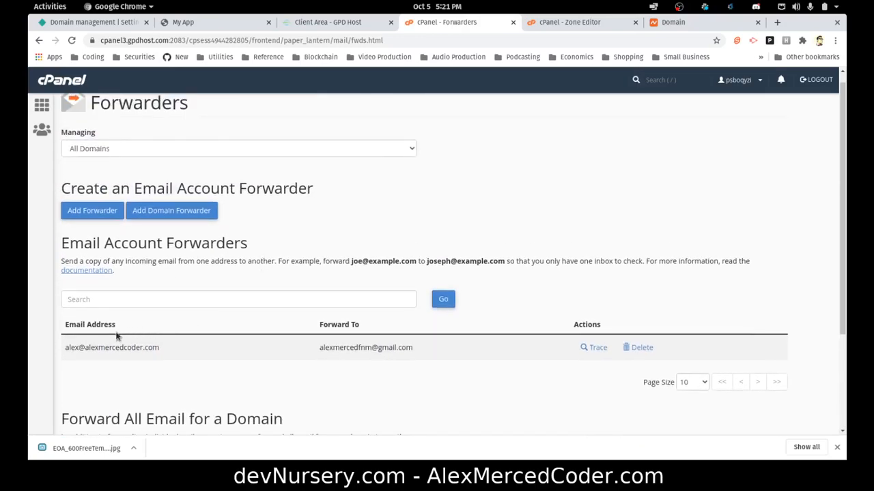
{"action": "scroll", "coordinate": [204, 177], "scroll_direction": "up", "scroll_amount": 1}
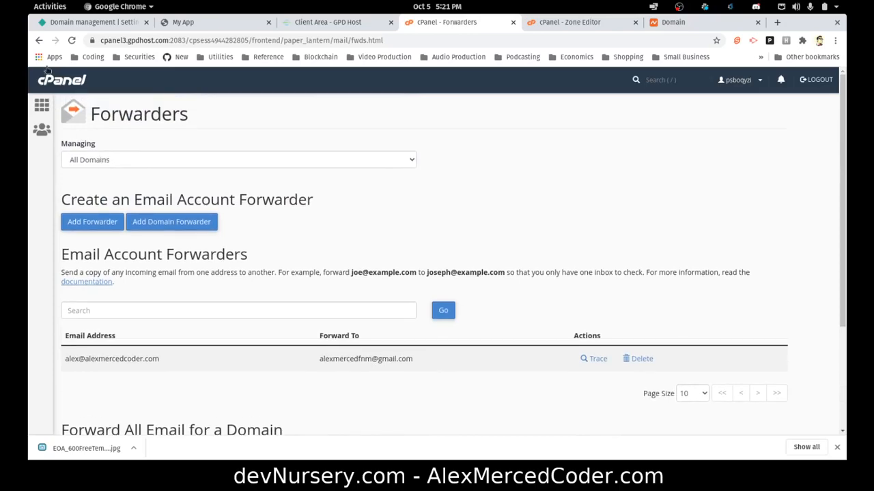
{"action": "scroll", "coordinate": [267, 382], "scroll_direction": "down", "scroll_amount": 3}
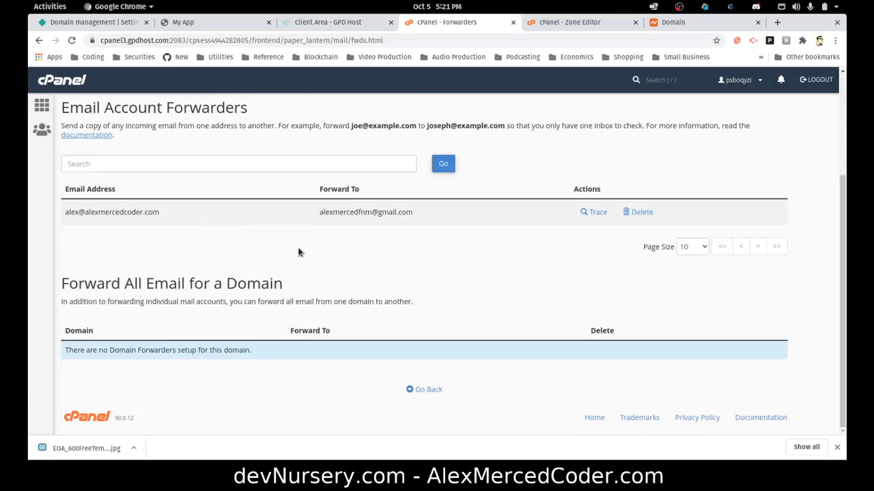
{"action": "scroll", "coordinate": [297, 253], "scroll_direction": "up", "scroll_amount": 5}
{"action": "left_click", "coordinate": [38, 40]}
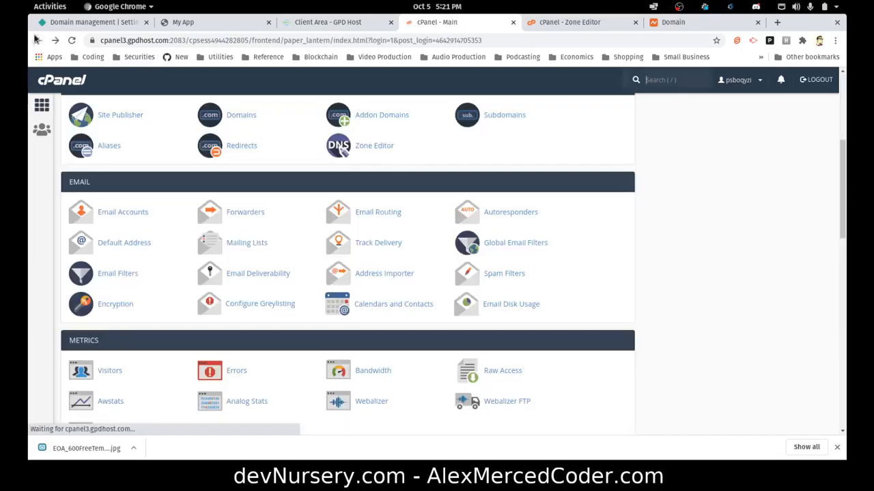
{"action": "left_click", "coordinate": [139, 215]}
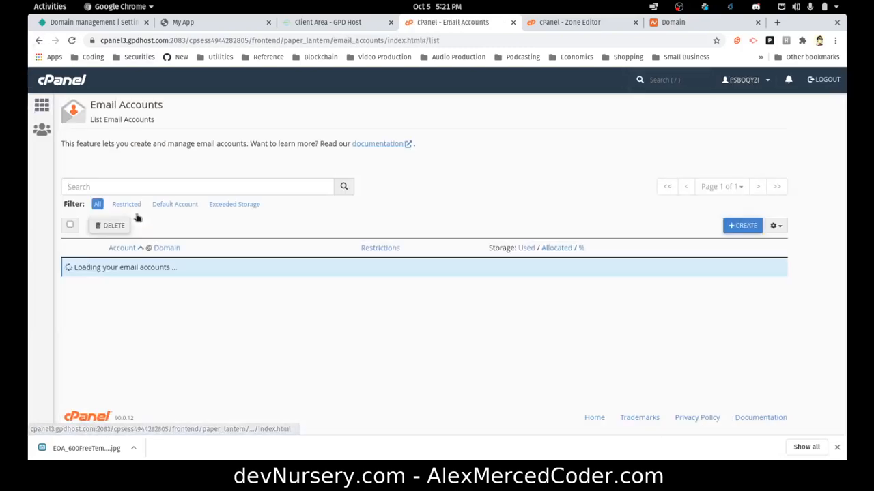
{"action": "left_click", "coordinate": [40, 41]}
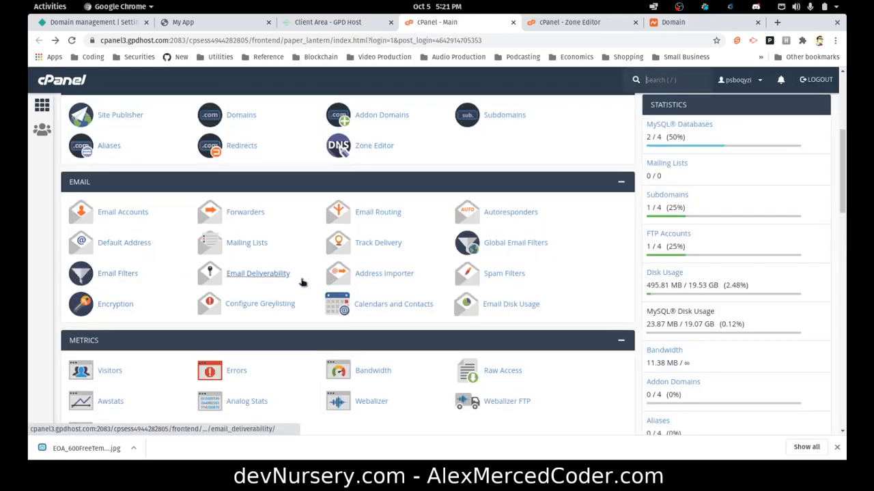
{"action": "scroll", "coordinate": [294, 264], "scroll_direction": "down", "scroll_amount": 5}
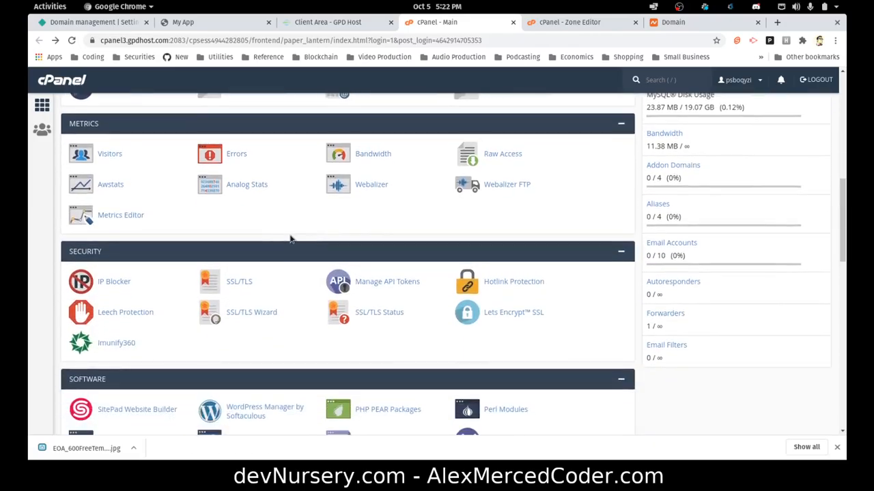
{"action": "scroll", "coordinate": [290, 239], "scroll_direction": "down", "scroll_amount": 10}
{"action": "scroll", "coordinate": [288, 232], "scroll_direction": "down", "scroll_amount": 2}
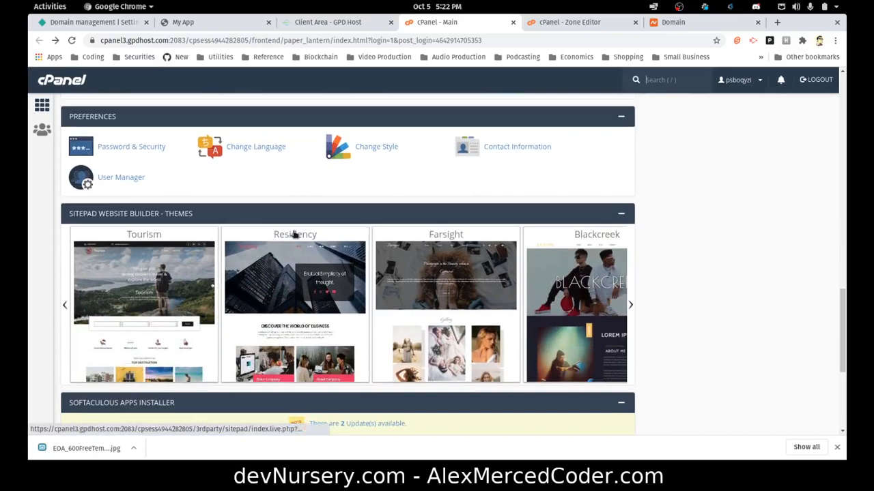
{"action": "scroll", "coordinate": [295, 234], "scroll_direction": "down", "scroll_amount": 5}
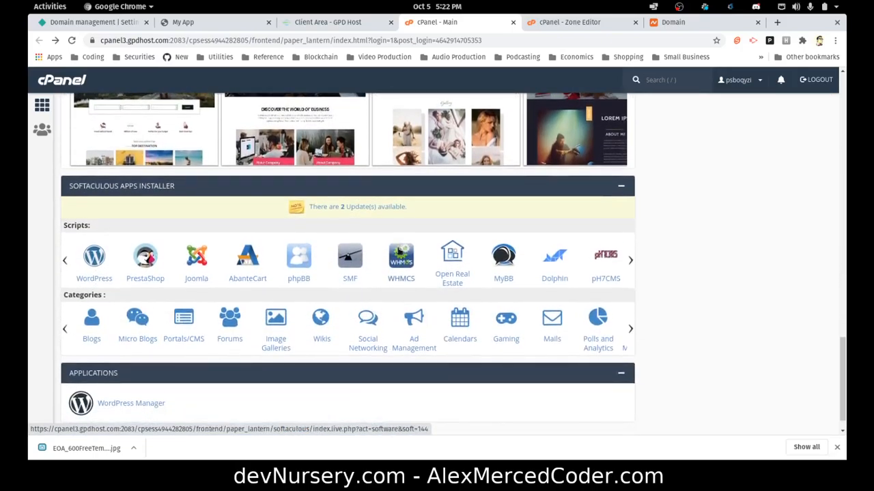
{"action": "left_click", "coordinate": [630, 262]}
{"action": "left_click", "coordinate": [630, 263]}
{"action": "left_click", "coordinate": [630, 263]}
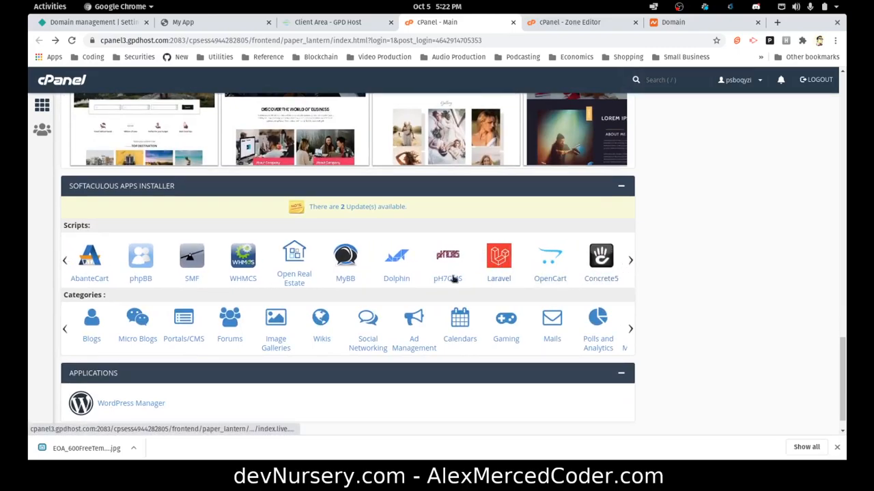
{"action": "left_click", "coordinate": [65, 265]}
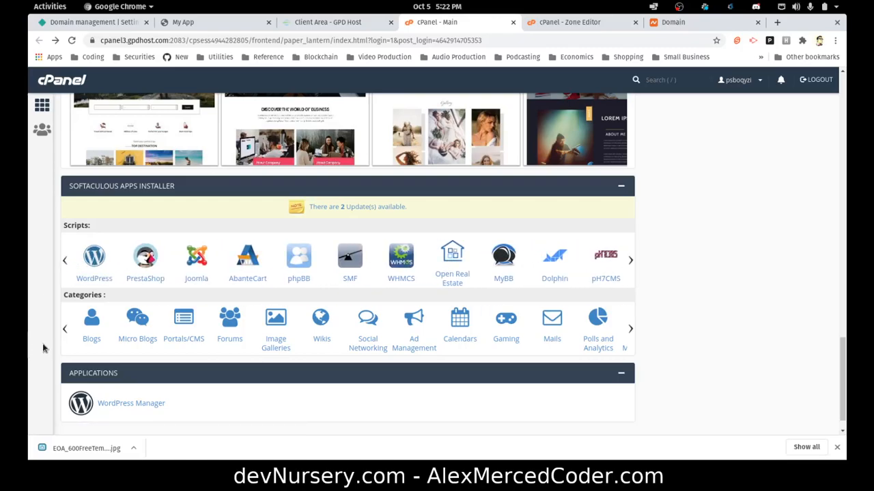
{"action": "scroll", "coordinate": [321, 257], "scroll_direction": "down", "scroll_amount": 1}
{"action": "scroll", "coordinate": [625, 348], "scroll_direction": "up", "scroll_amount": 10}
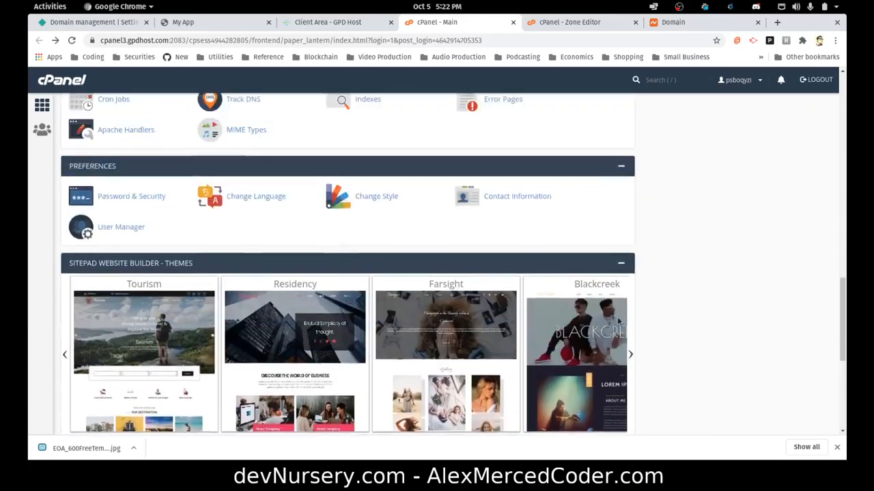
{"action": "scroll", "coordinate": [625, 350], "scroll_direction": "up", "scroll_amount": 4}
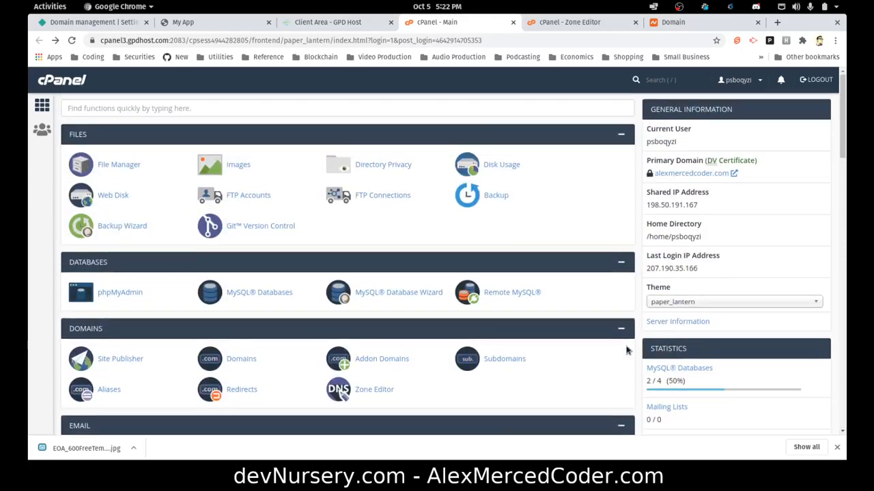